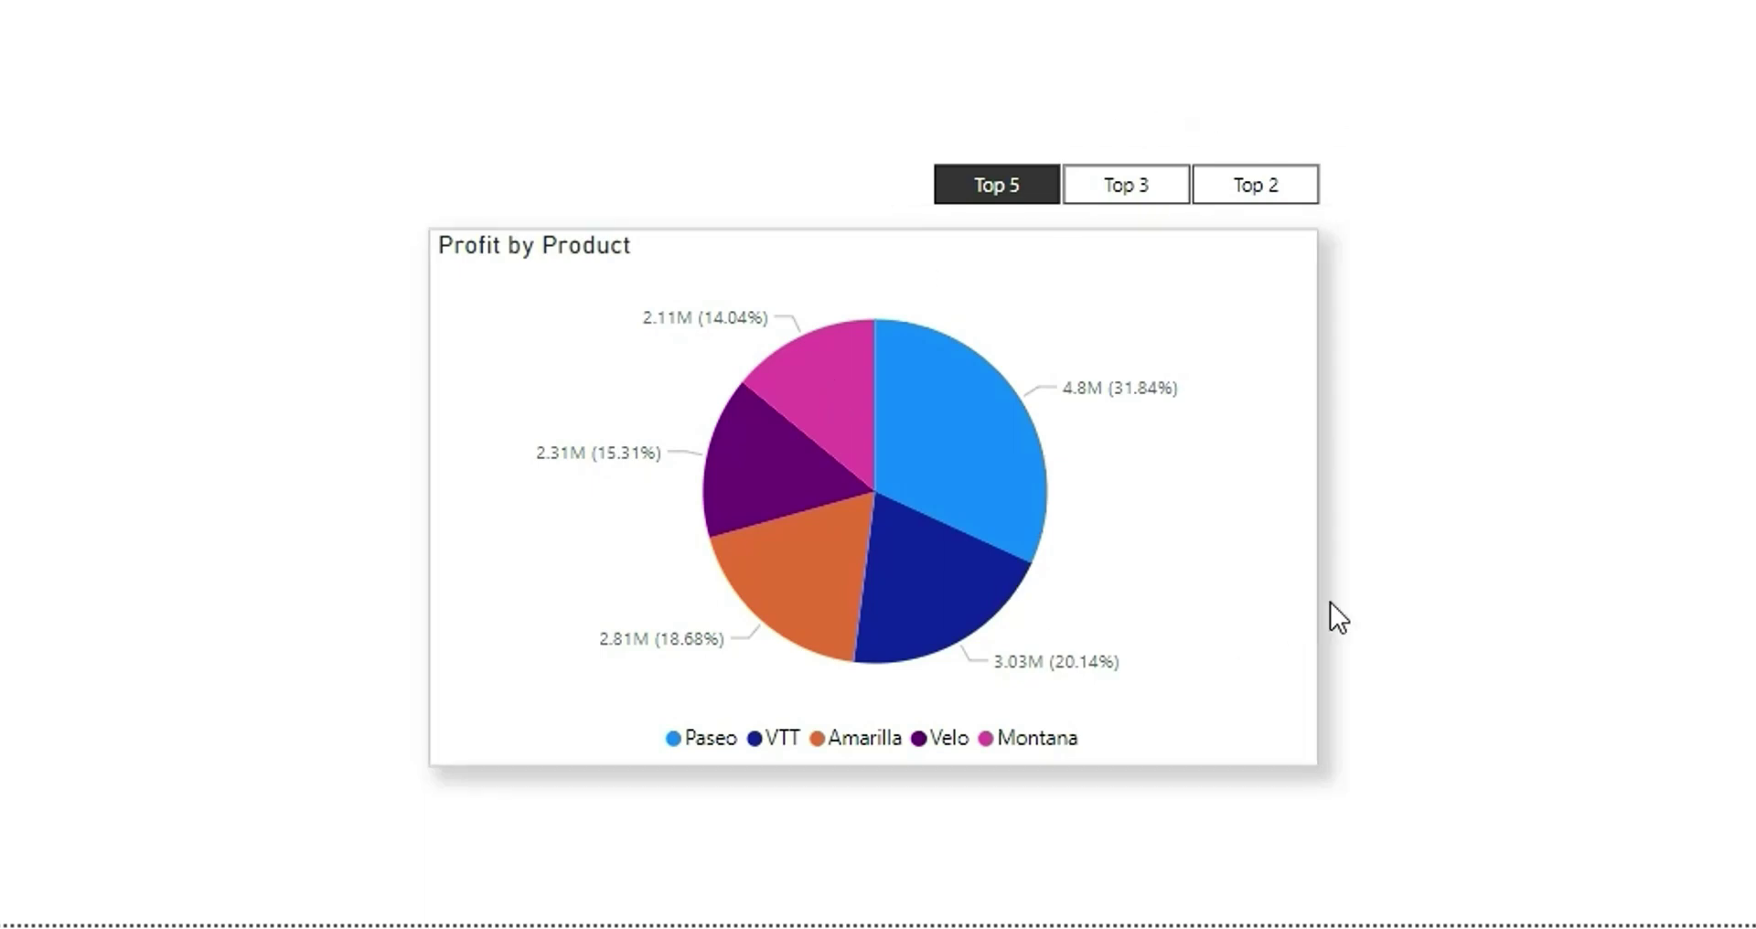
# - Preview the Top 3 and Top 2 options on the finished pie chart, and inspect the fields of the unfiltered Profit by Product chart
pyautogui.click(1160, 176)
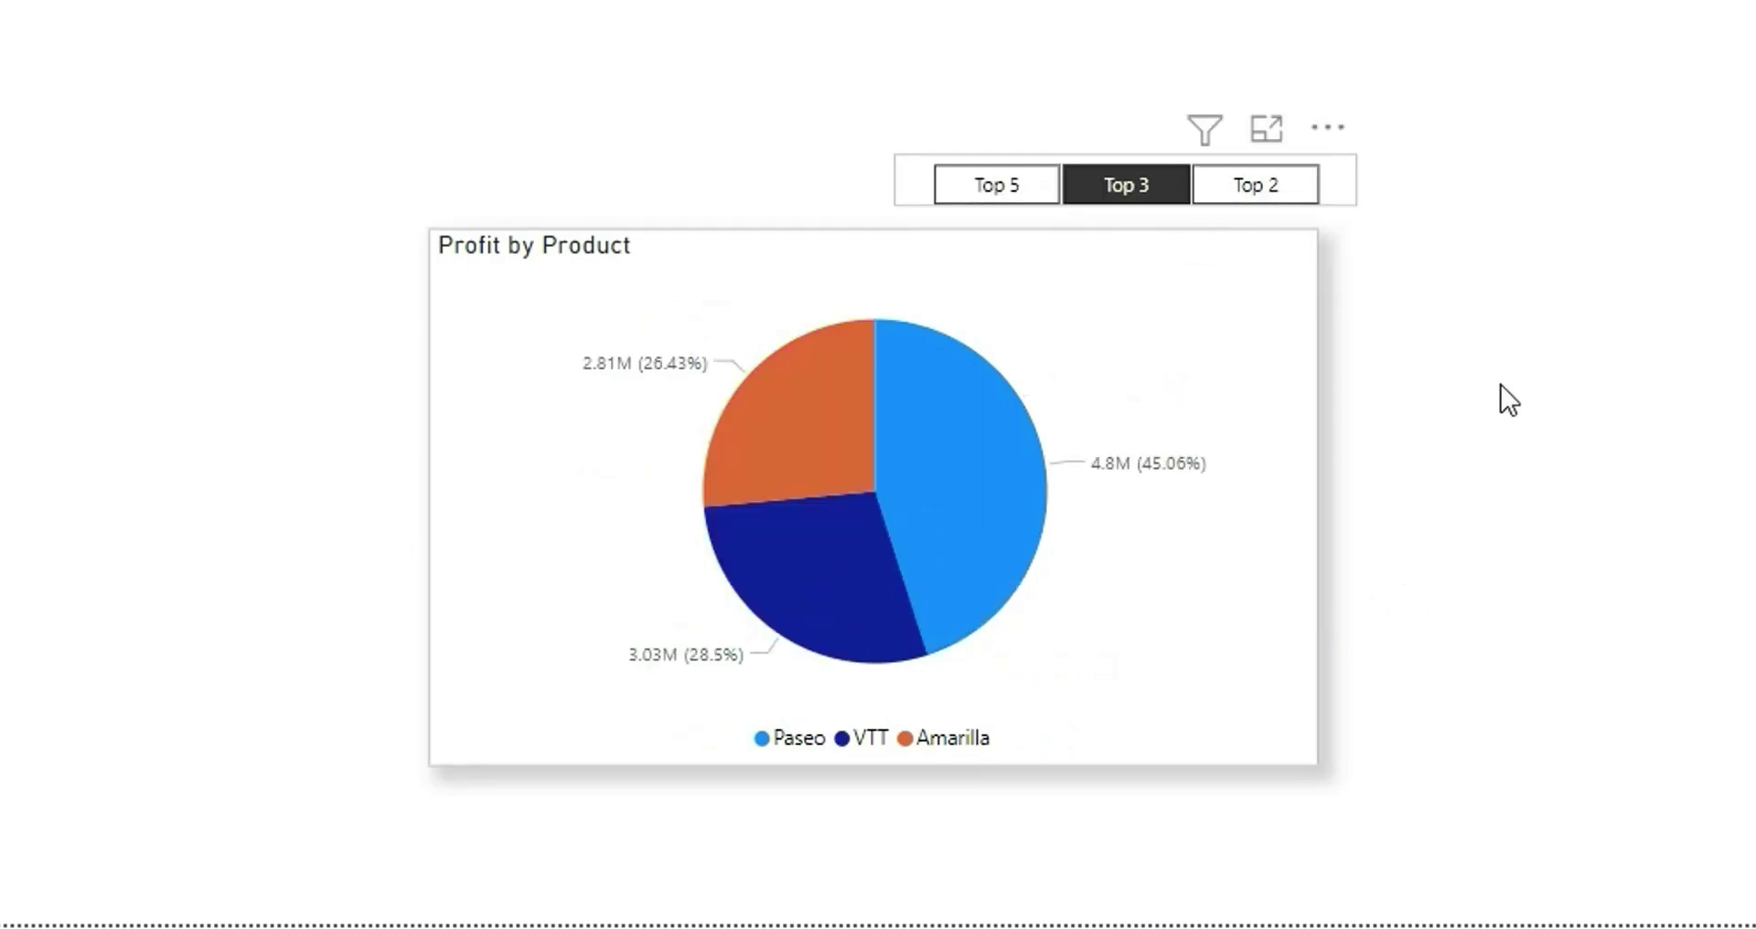
pyautogui.click(1295, 187)
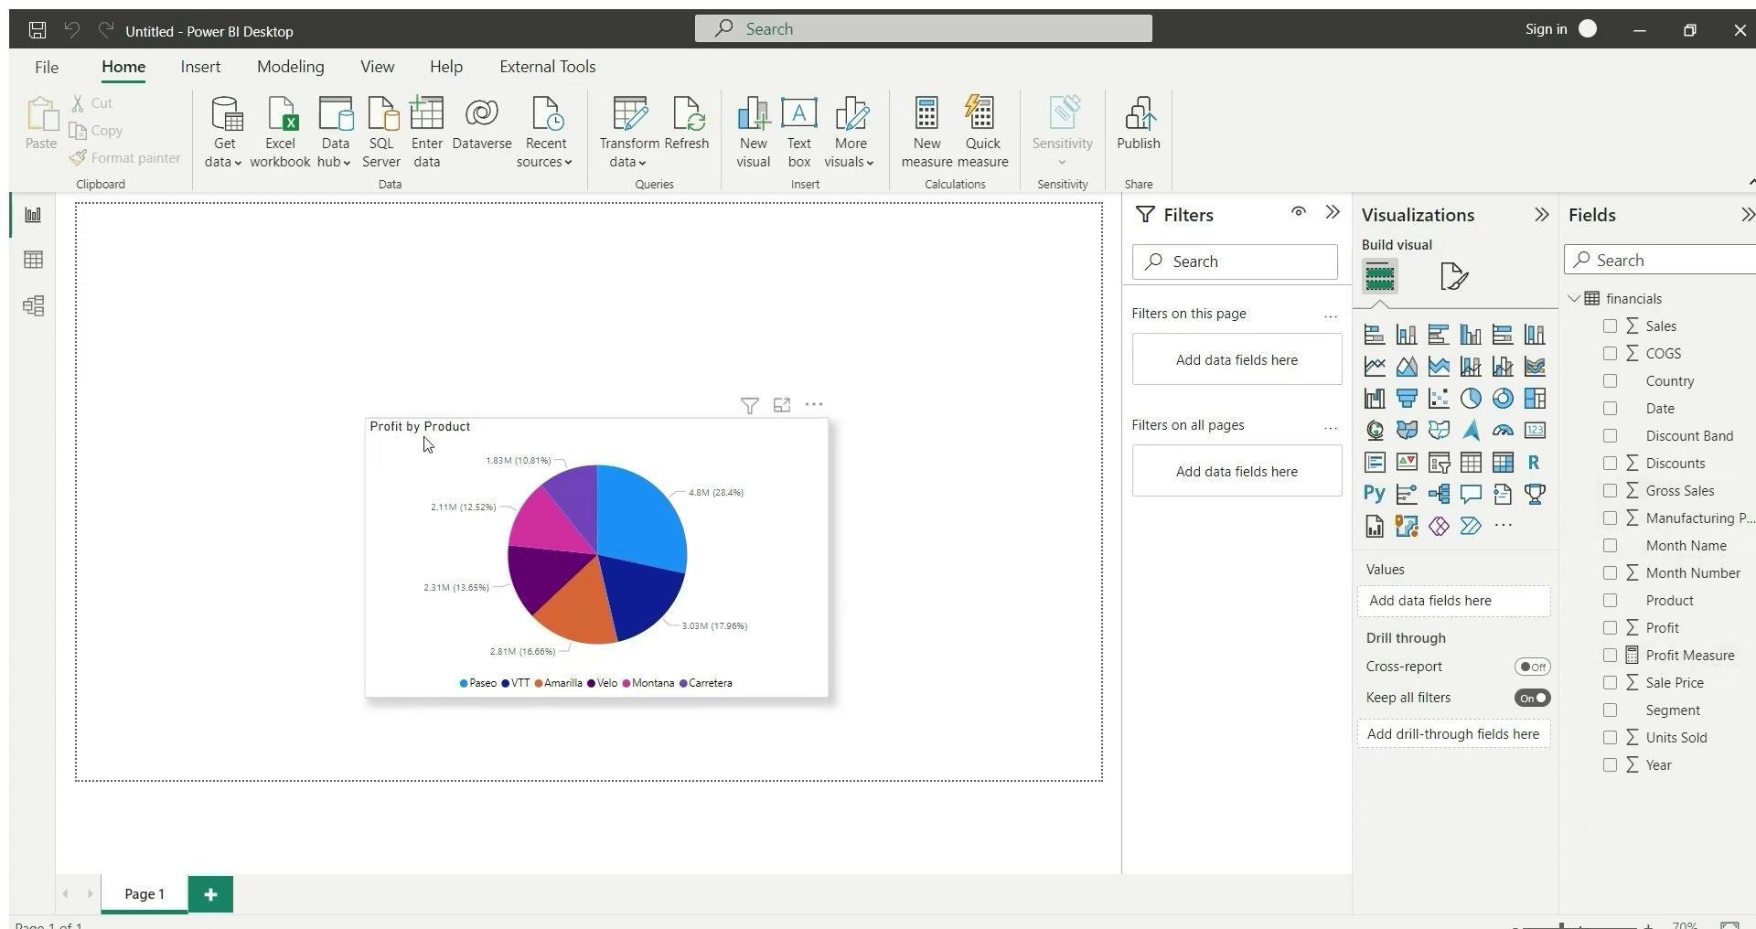
pyautogui.click(558, 426)
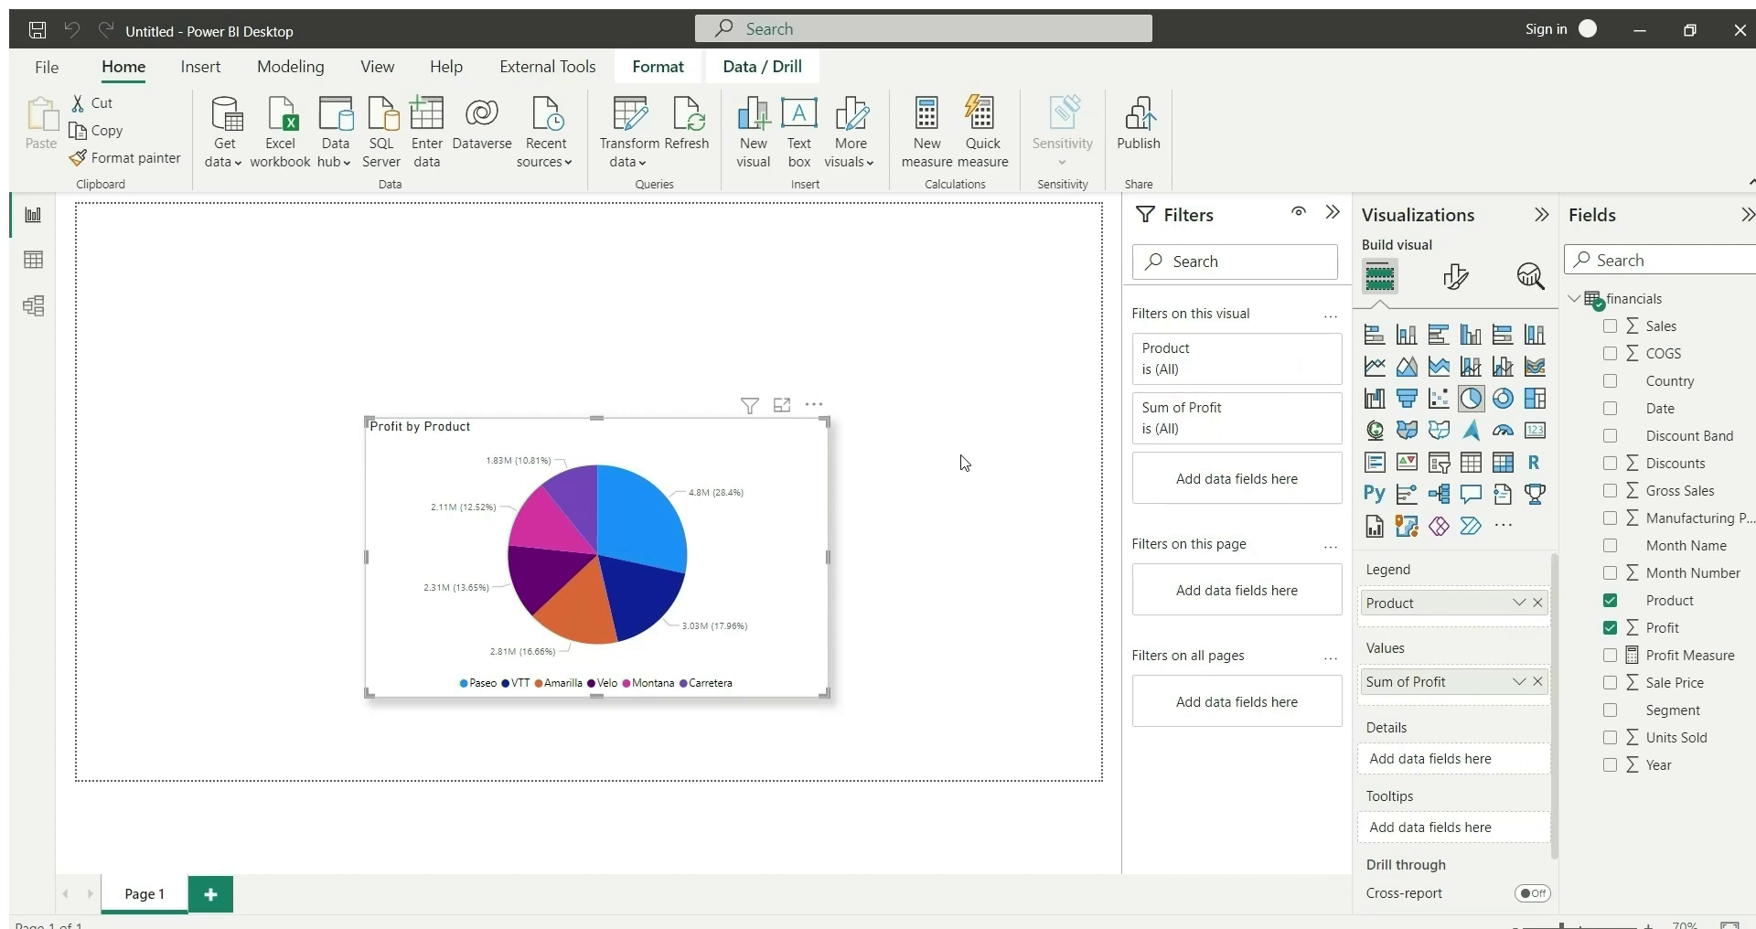
pyautogui.click(796, 291)
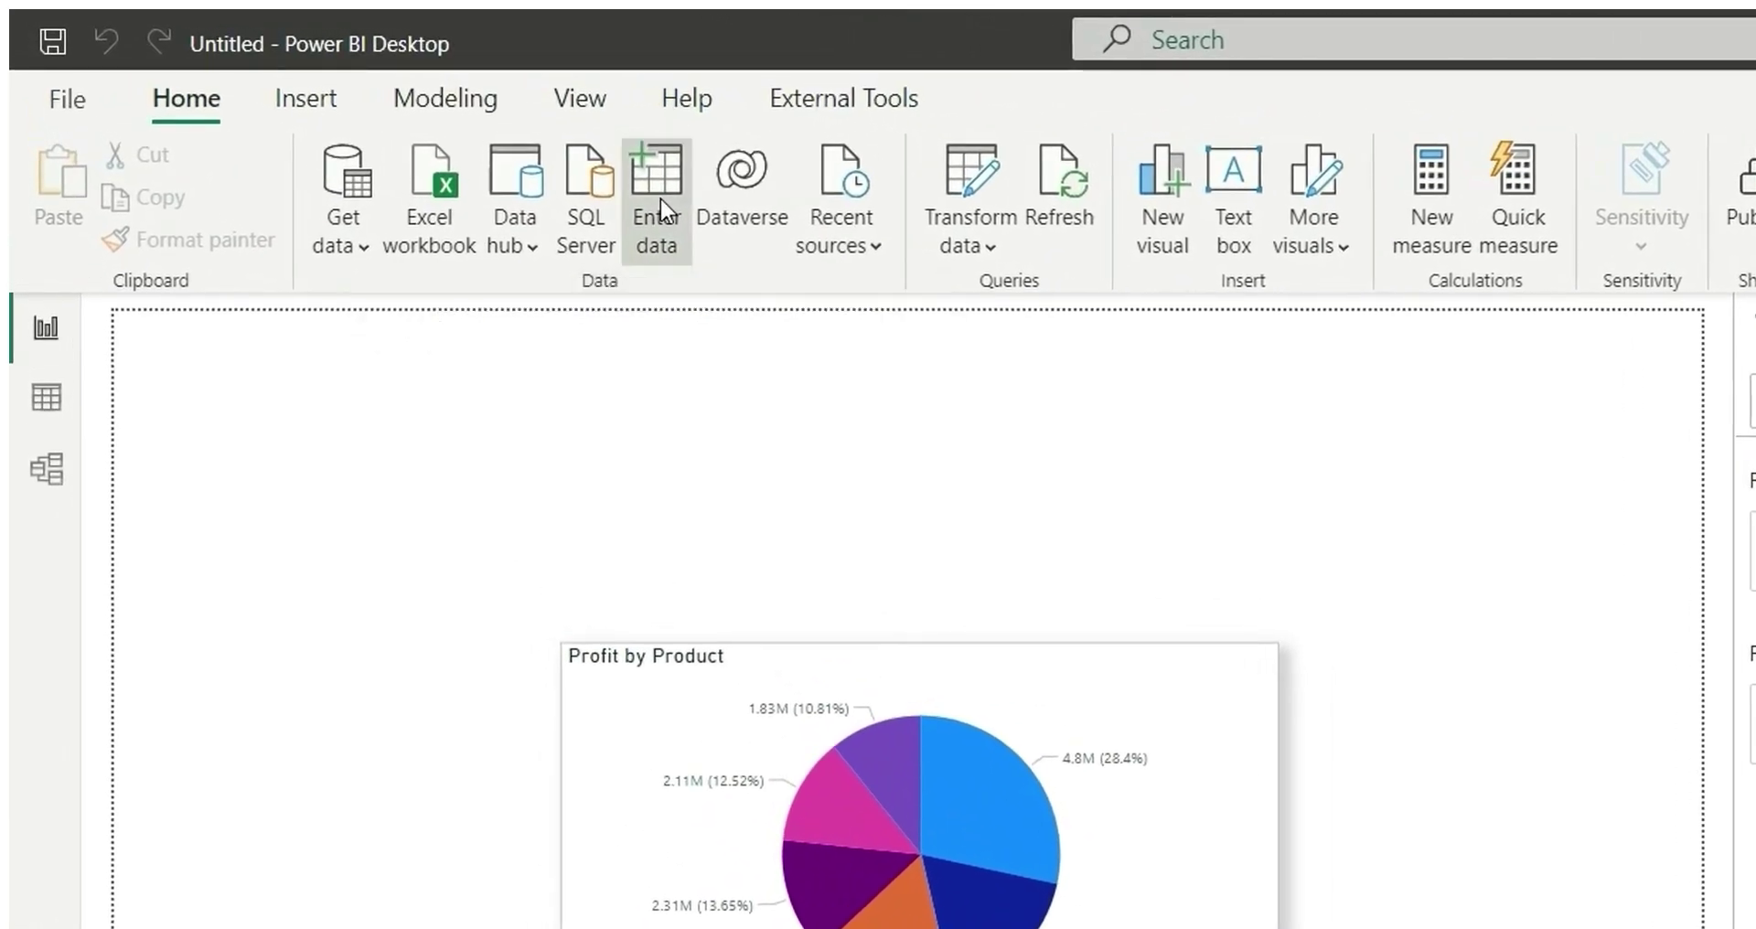
# - Create a manually entered table named TopN with the columns Metric, Value and Sort
pyautogui.click(661, 200)
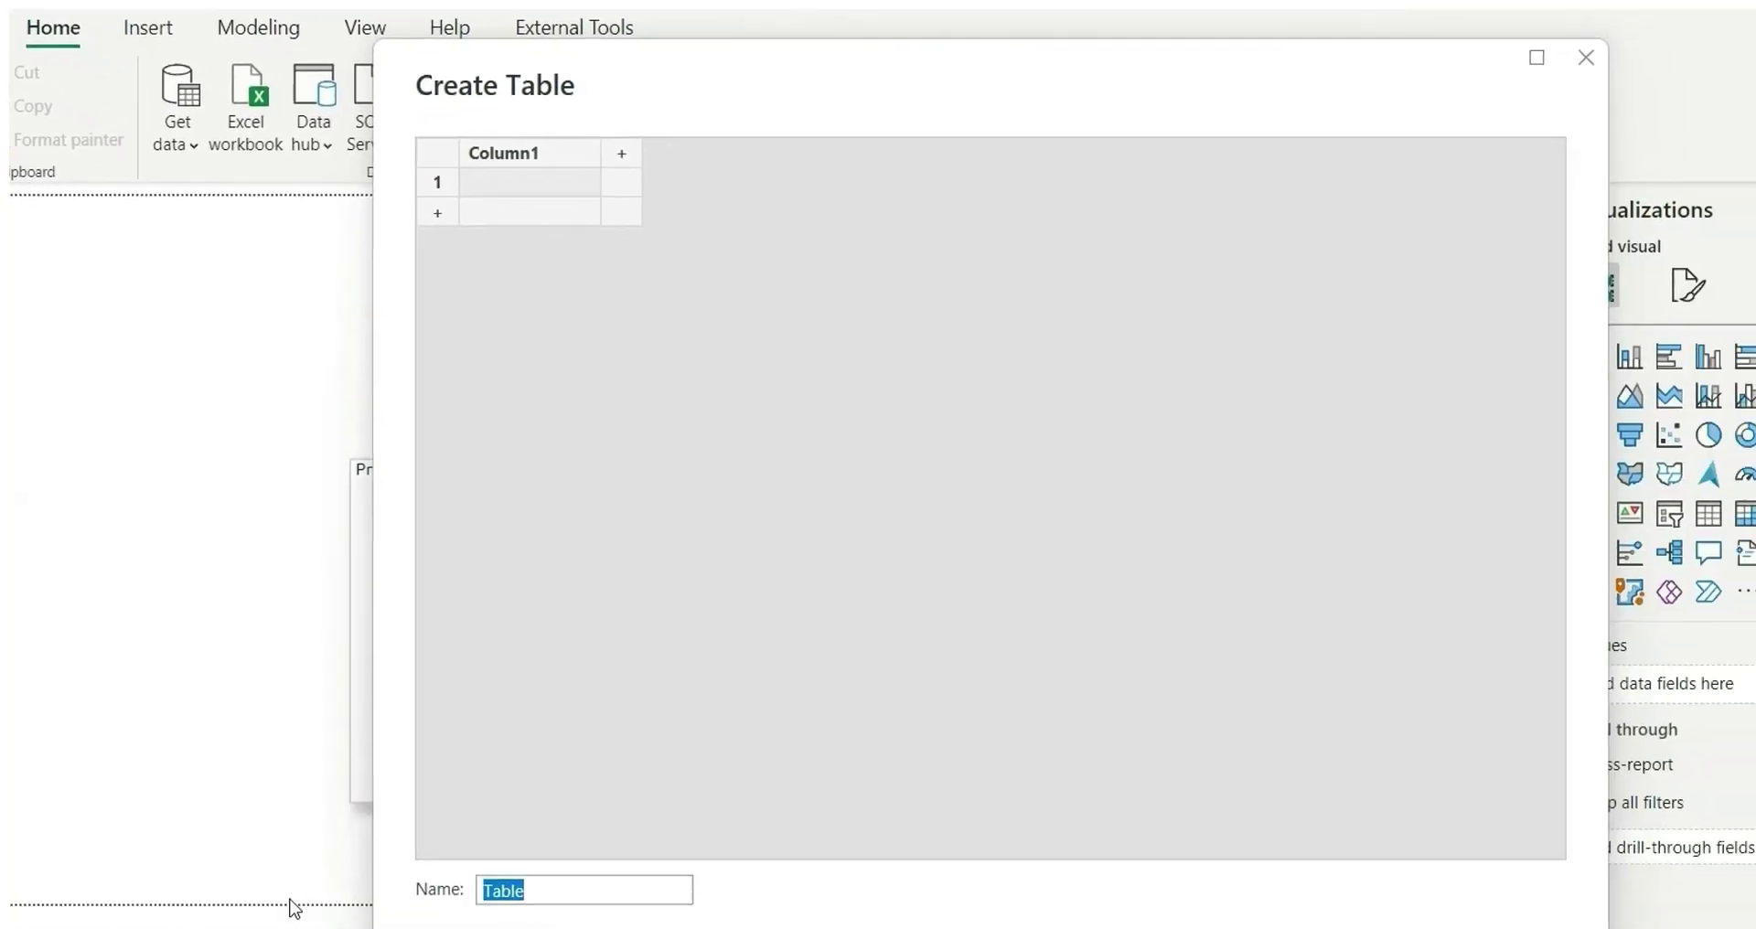
pyautogui.write('TopN')
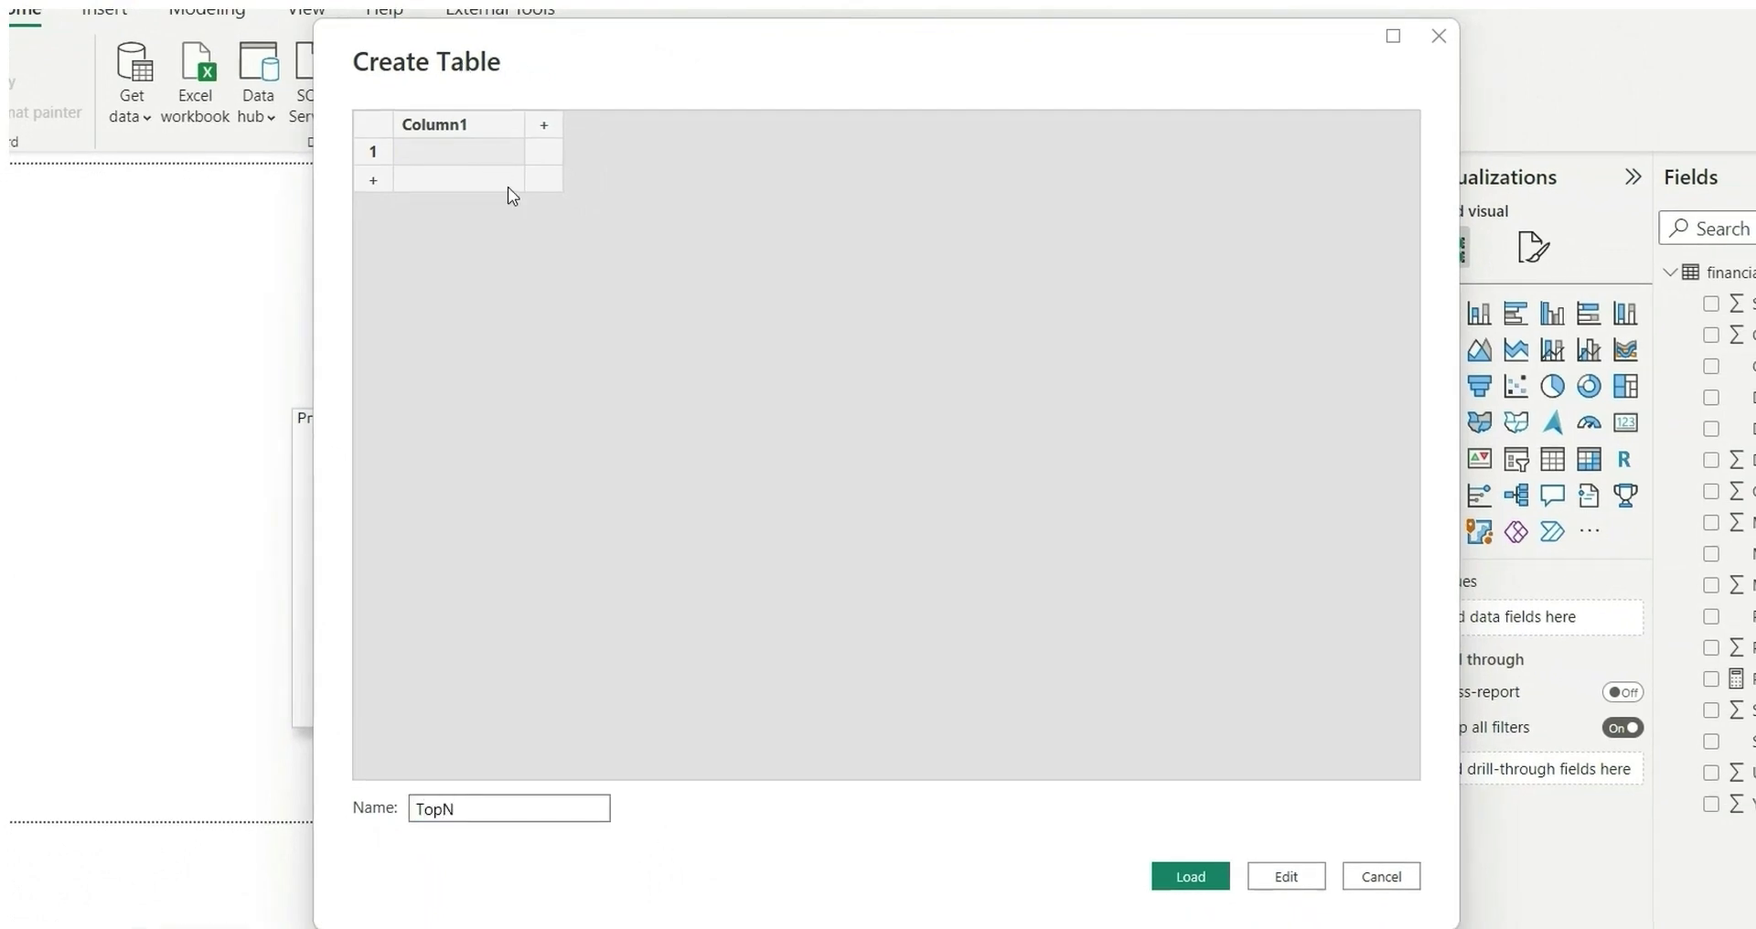
pyautogui.click(478, 127)
pyautogui.doubleClick(475, 124)
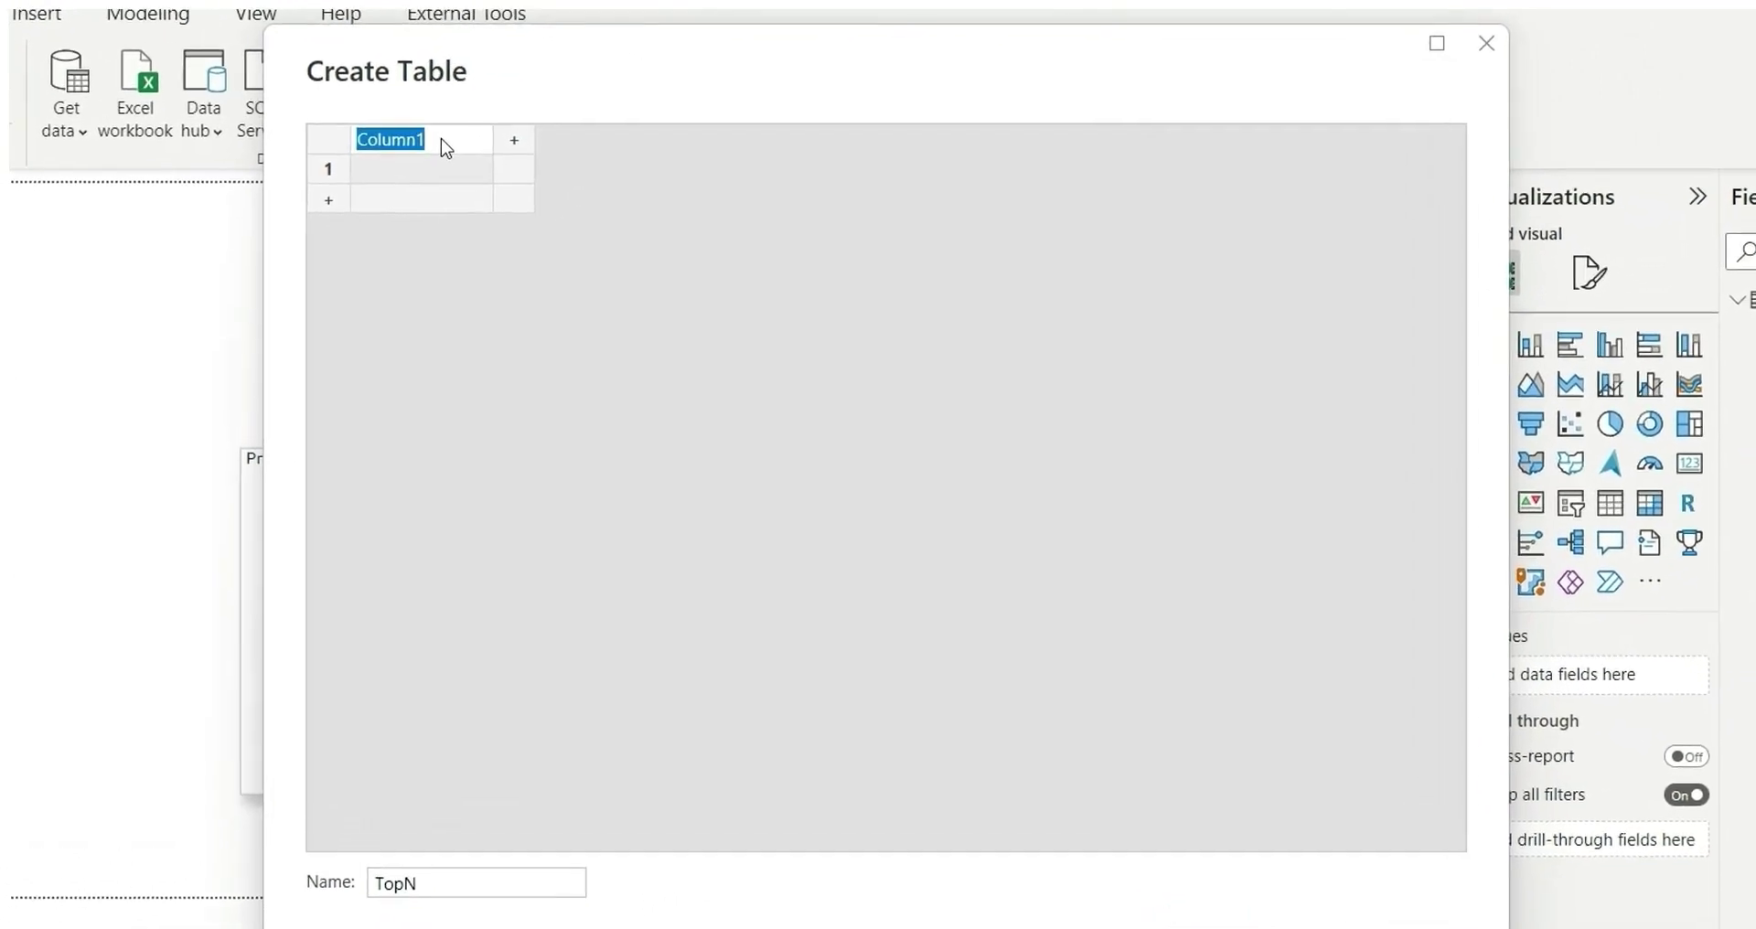
pyautogui.write('Metric')
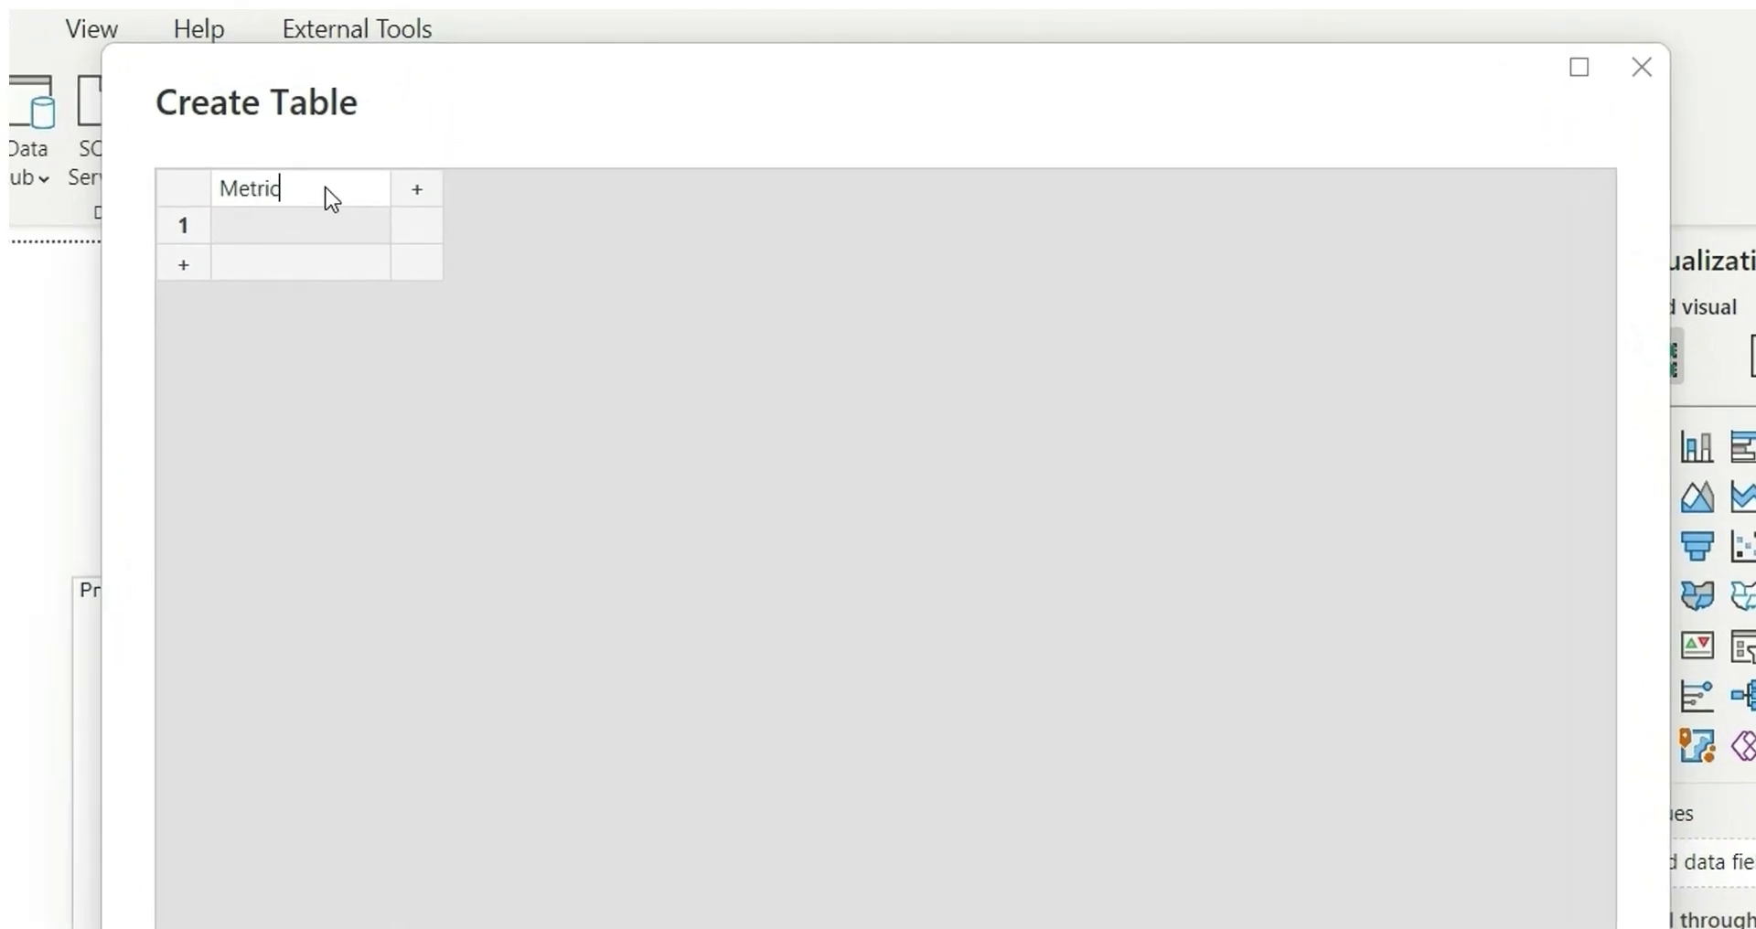
pyautogui.press('Tab')
pyautogui.write('Value')
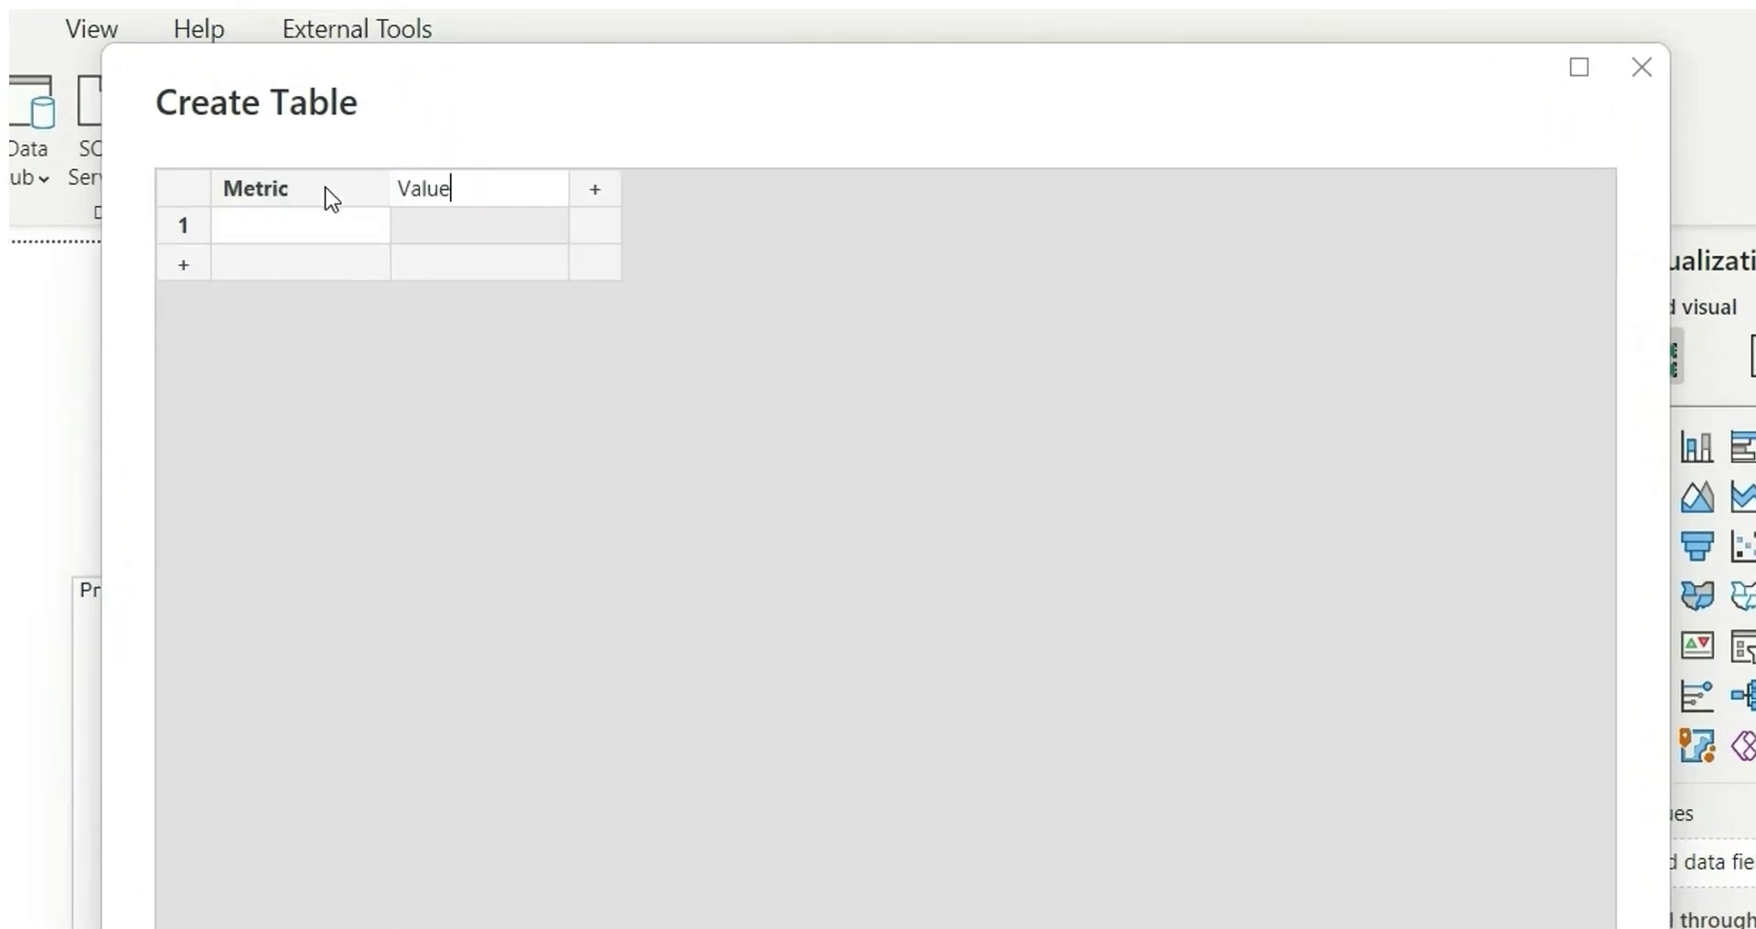
pyautogui.press('Tab')
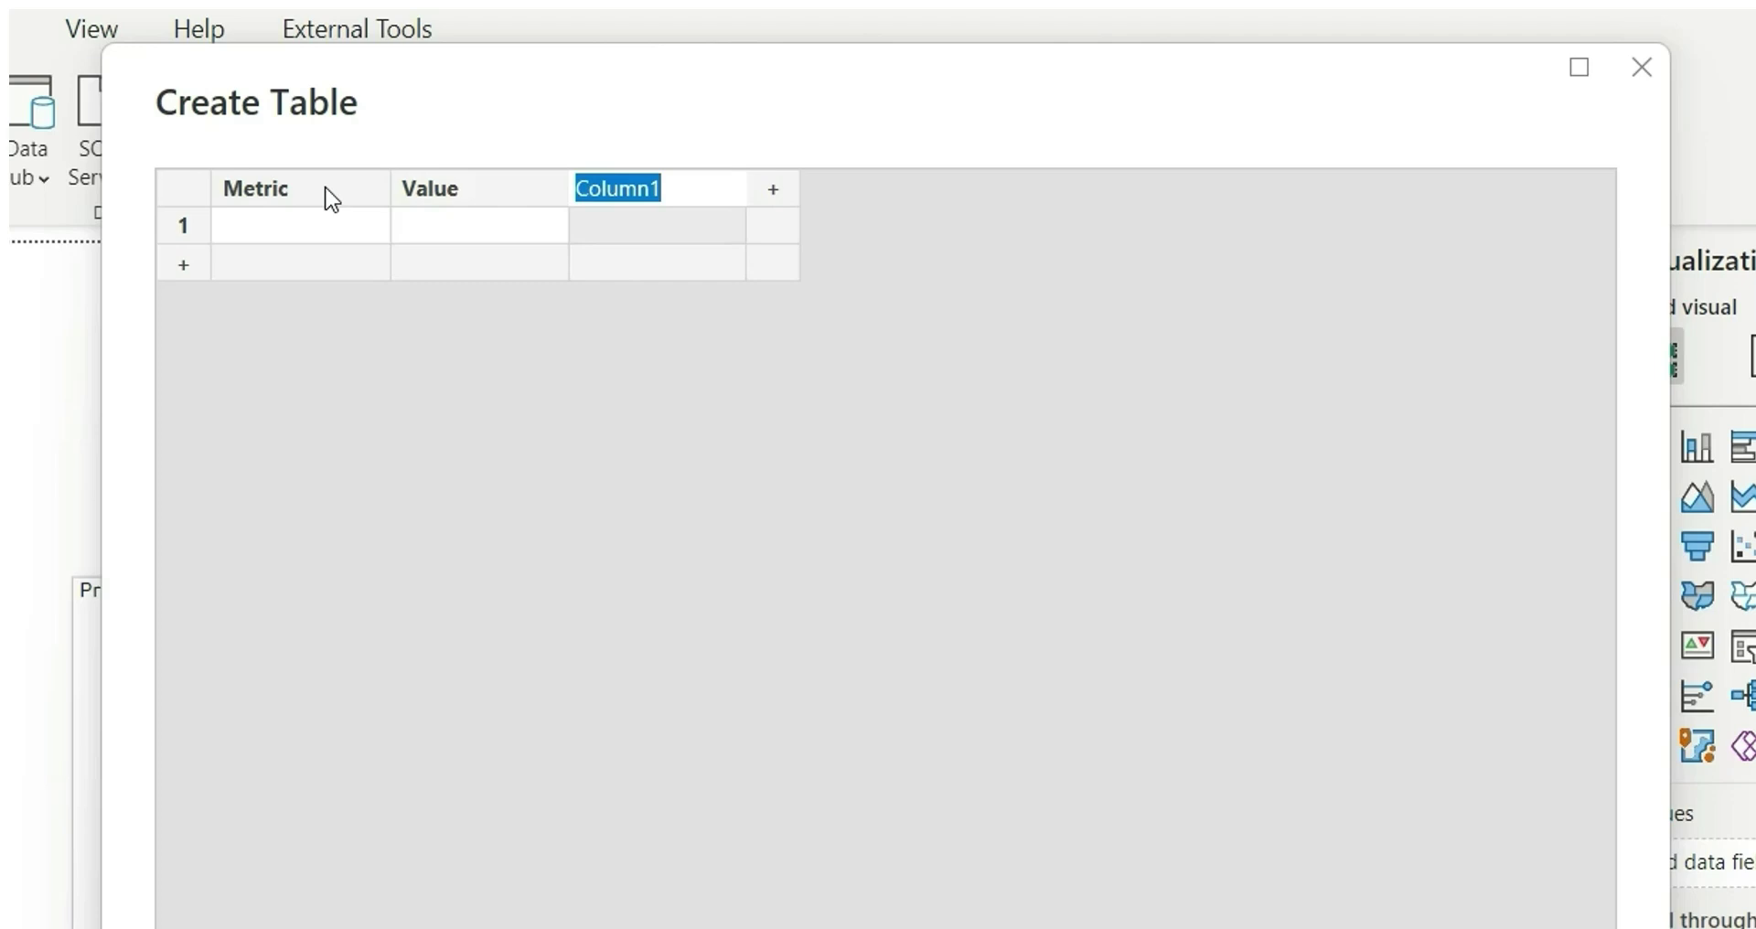
pyautogui.write('Sort')
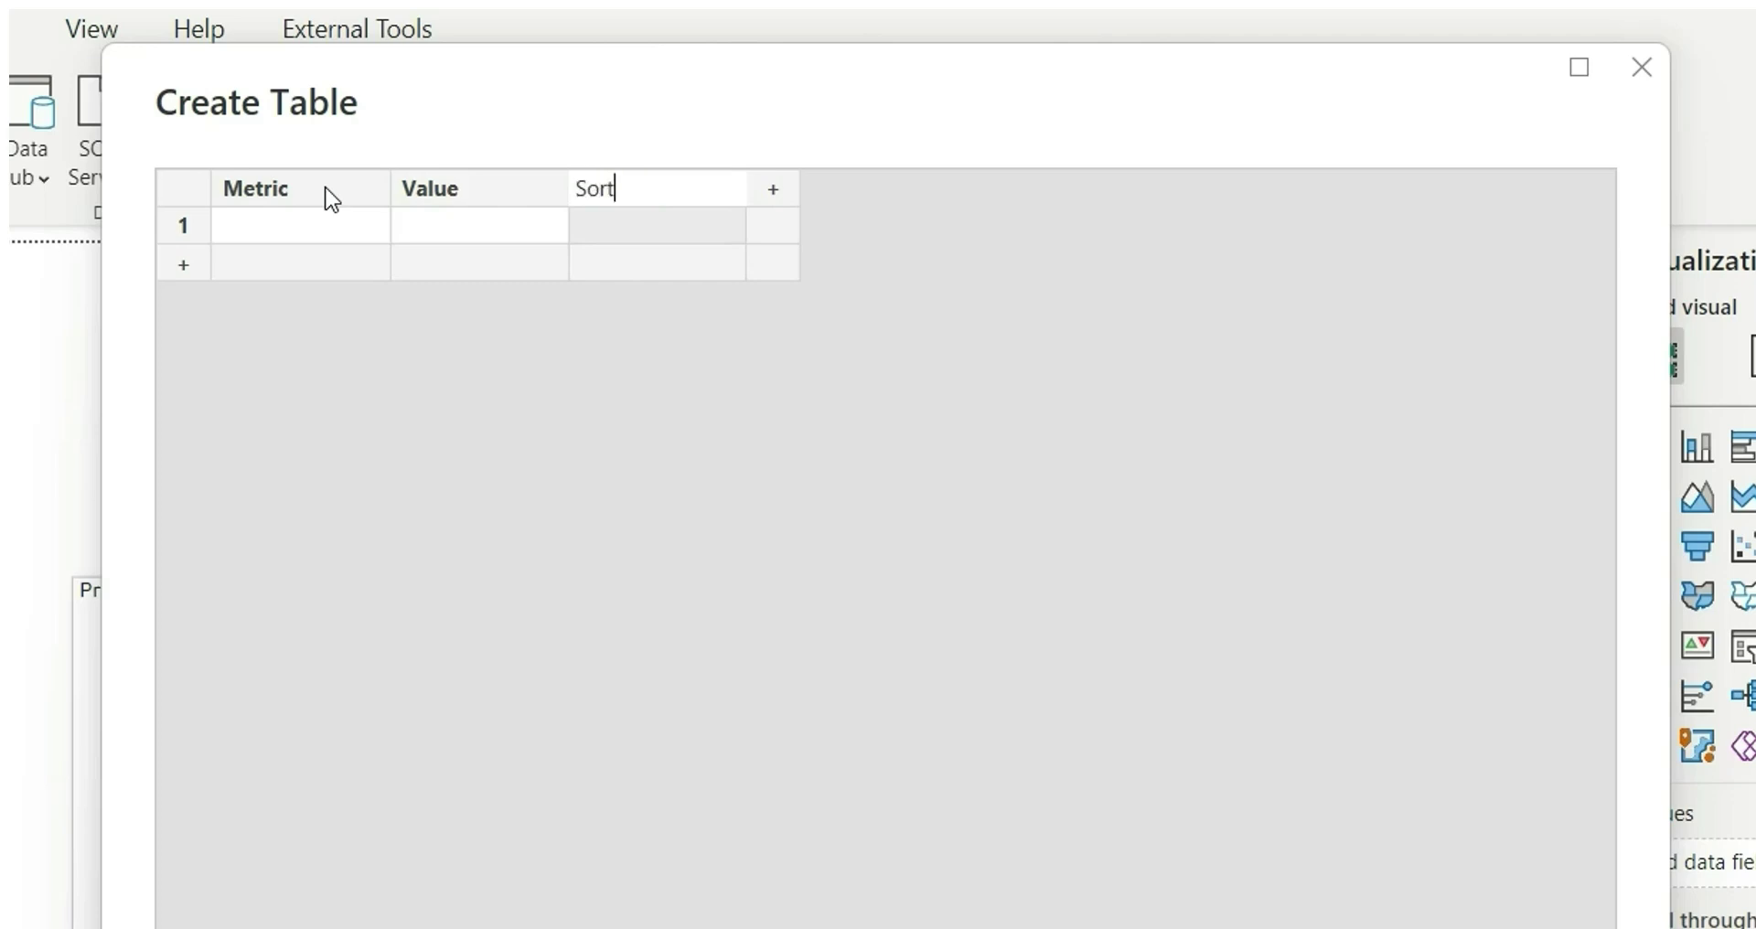
pyautogui.press('Return')
# - Fill the table's first row with Metric "Top 5", Value 5 and Sort 1
pyautogui.click(253, 232)
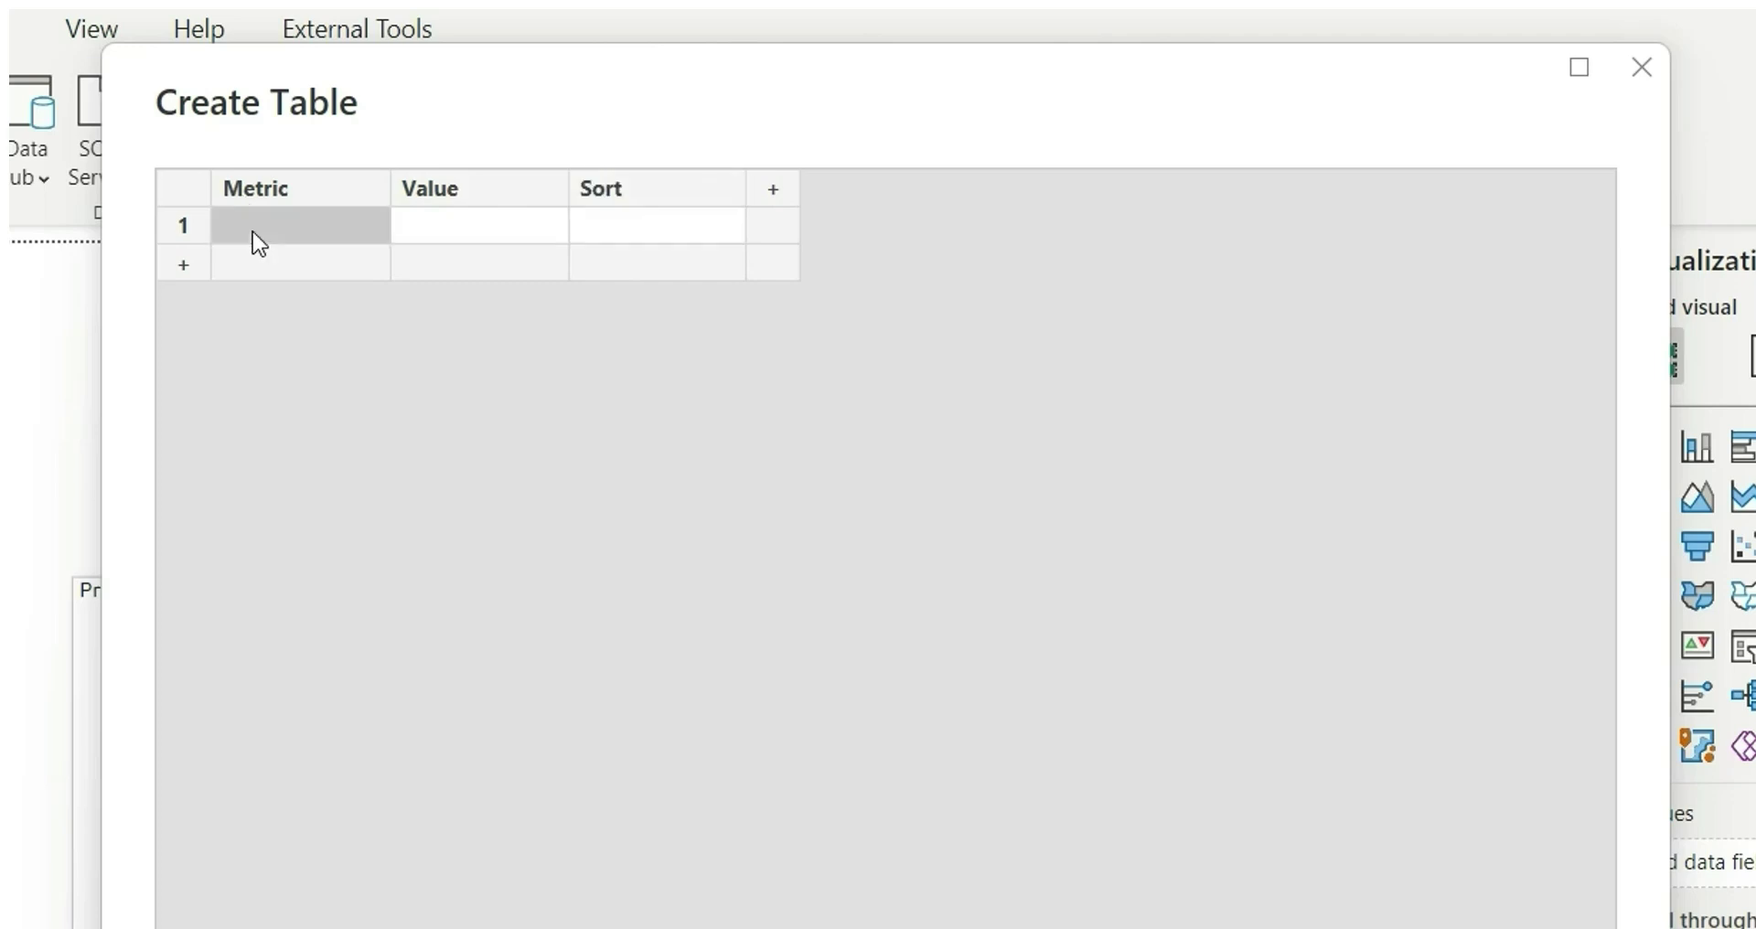
pyautogui.write('T')
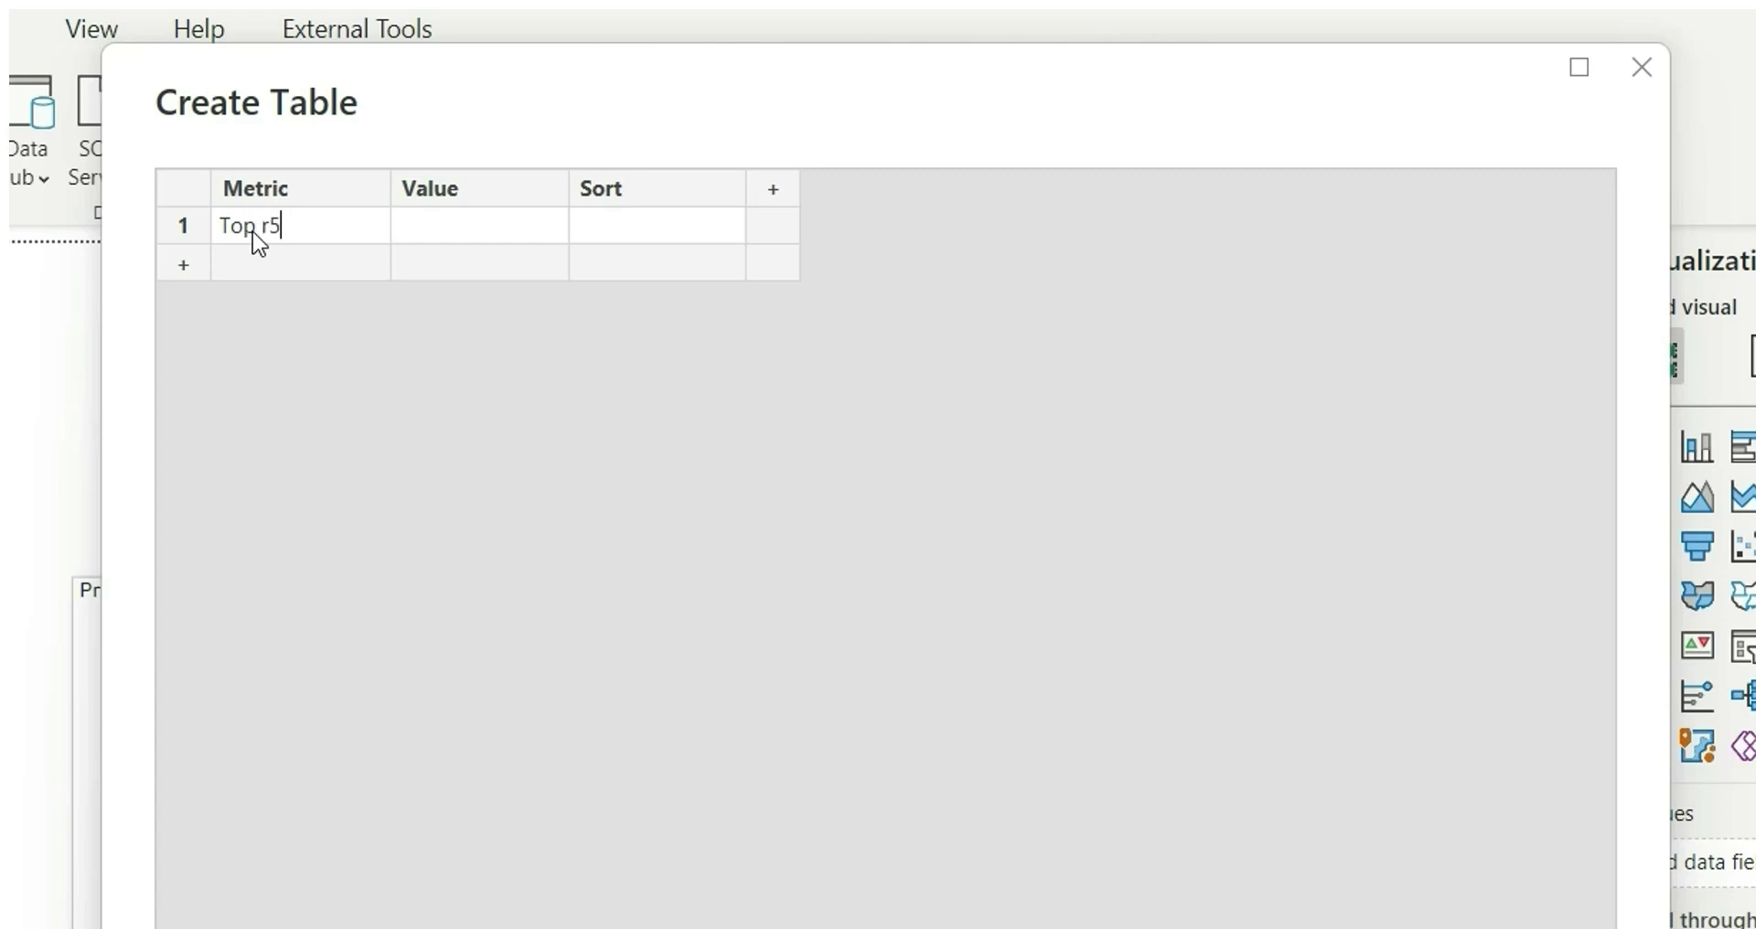
pyautogui.write('op 5')
pyautogui.press('Tab')
pyautogui.write('5')
pyautogui.press('Tab')
pyautogui.write('1')
pyautogui.press('Tab')
# - Fill the table's second row with Metric "Top 3", Value 3 and Sort 2
pyautogui.write('Top 3')
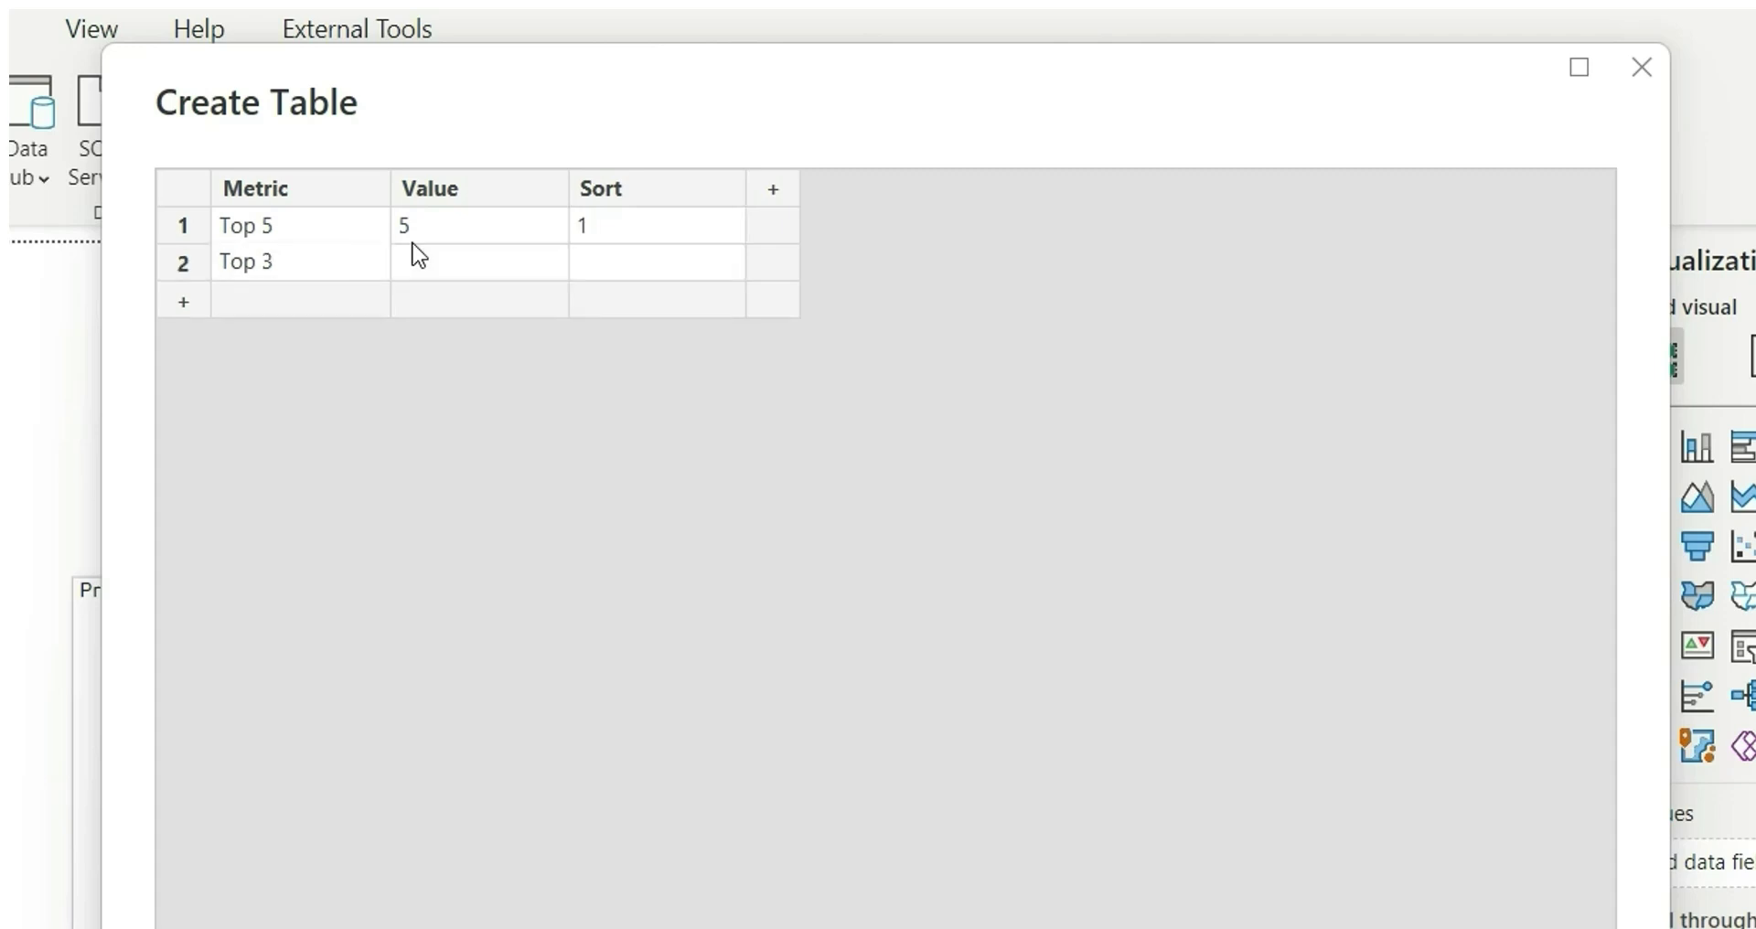
pyautogui.press('Tab')
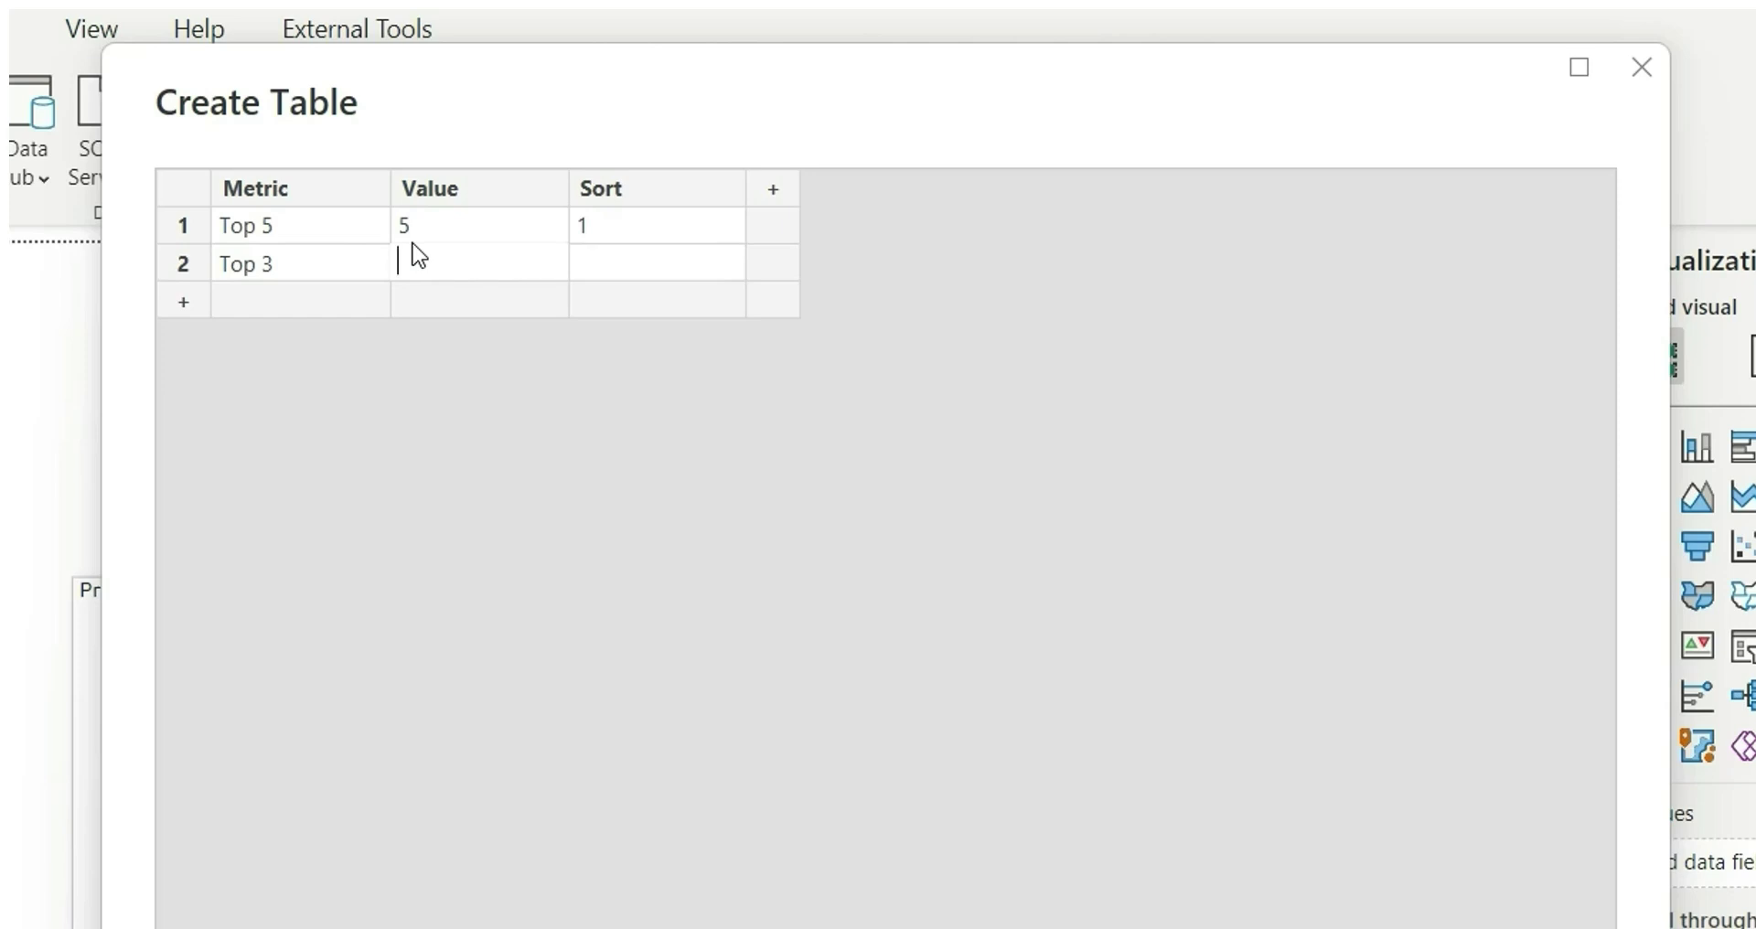
pyautogui.write('3')
pyautogui.press('Tab')
pyautogui.write('2')
pyautogui.press('Return')
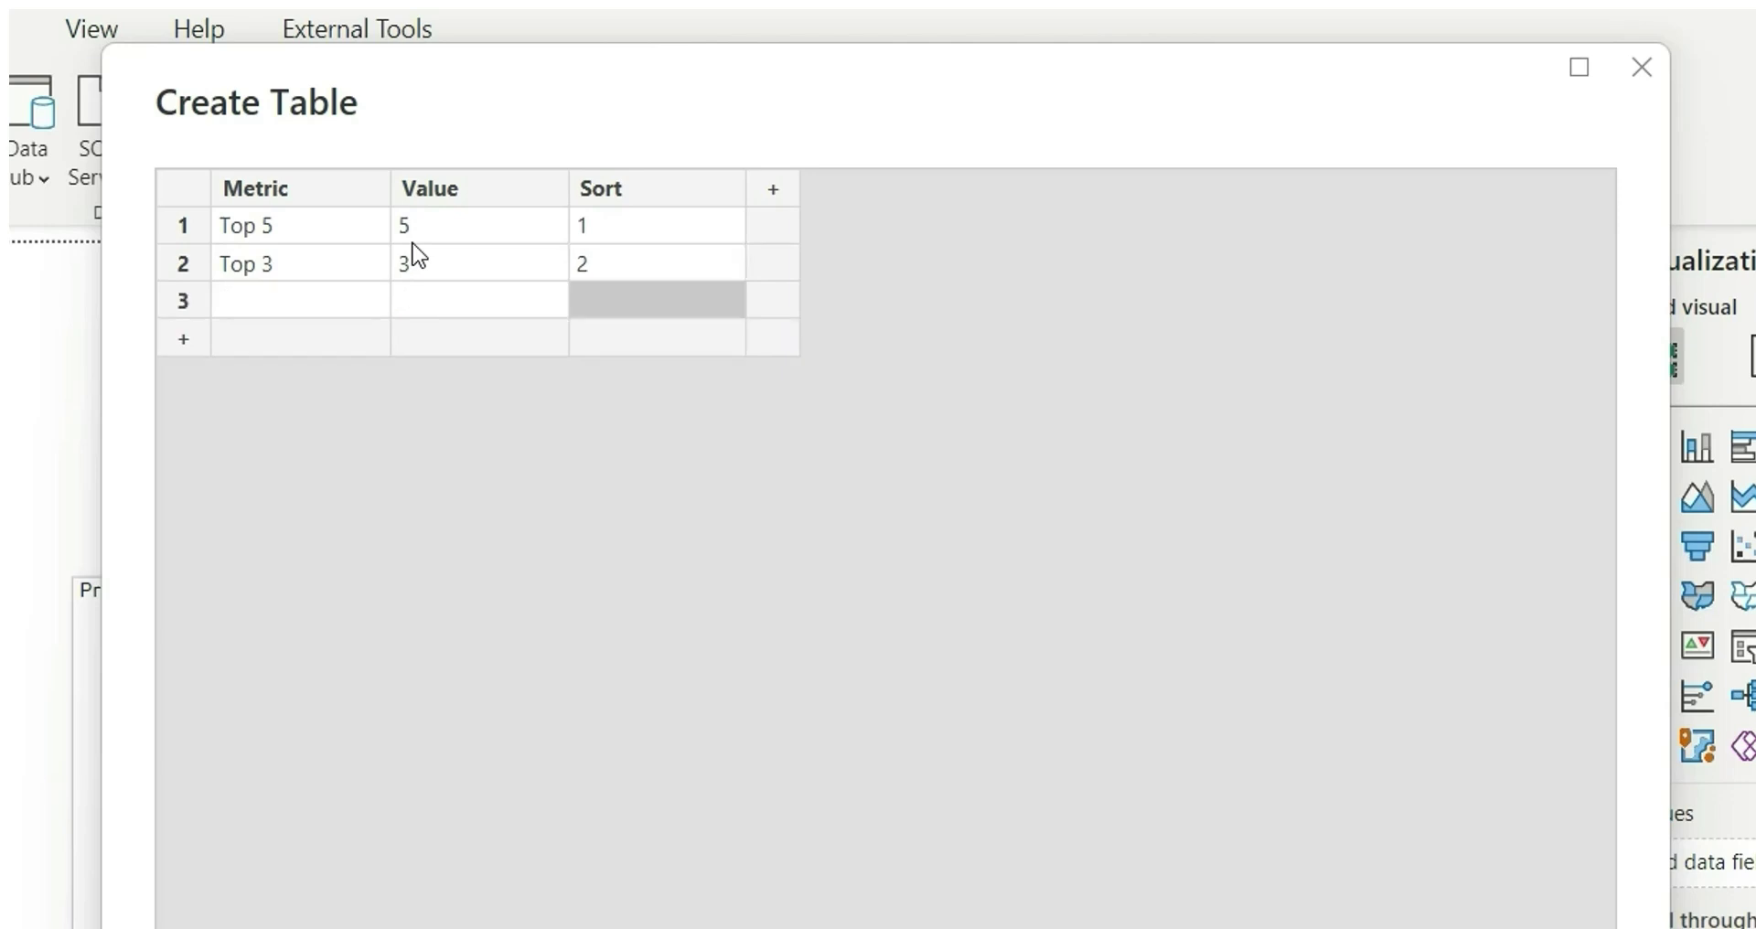
# - Fill the third row with Metric "Top 2", Value 2 and Sort 3, and load the TopN table into the model
pyautogui.click(319, 302)
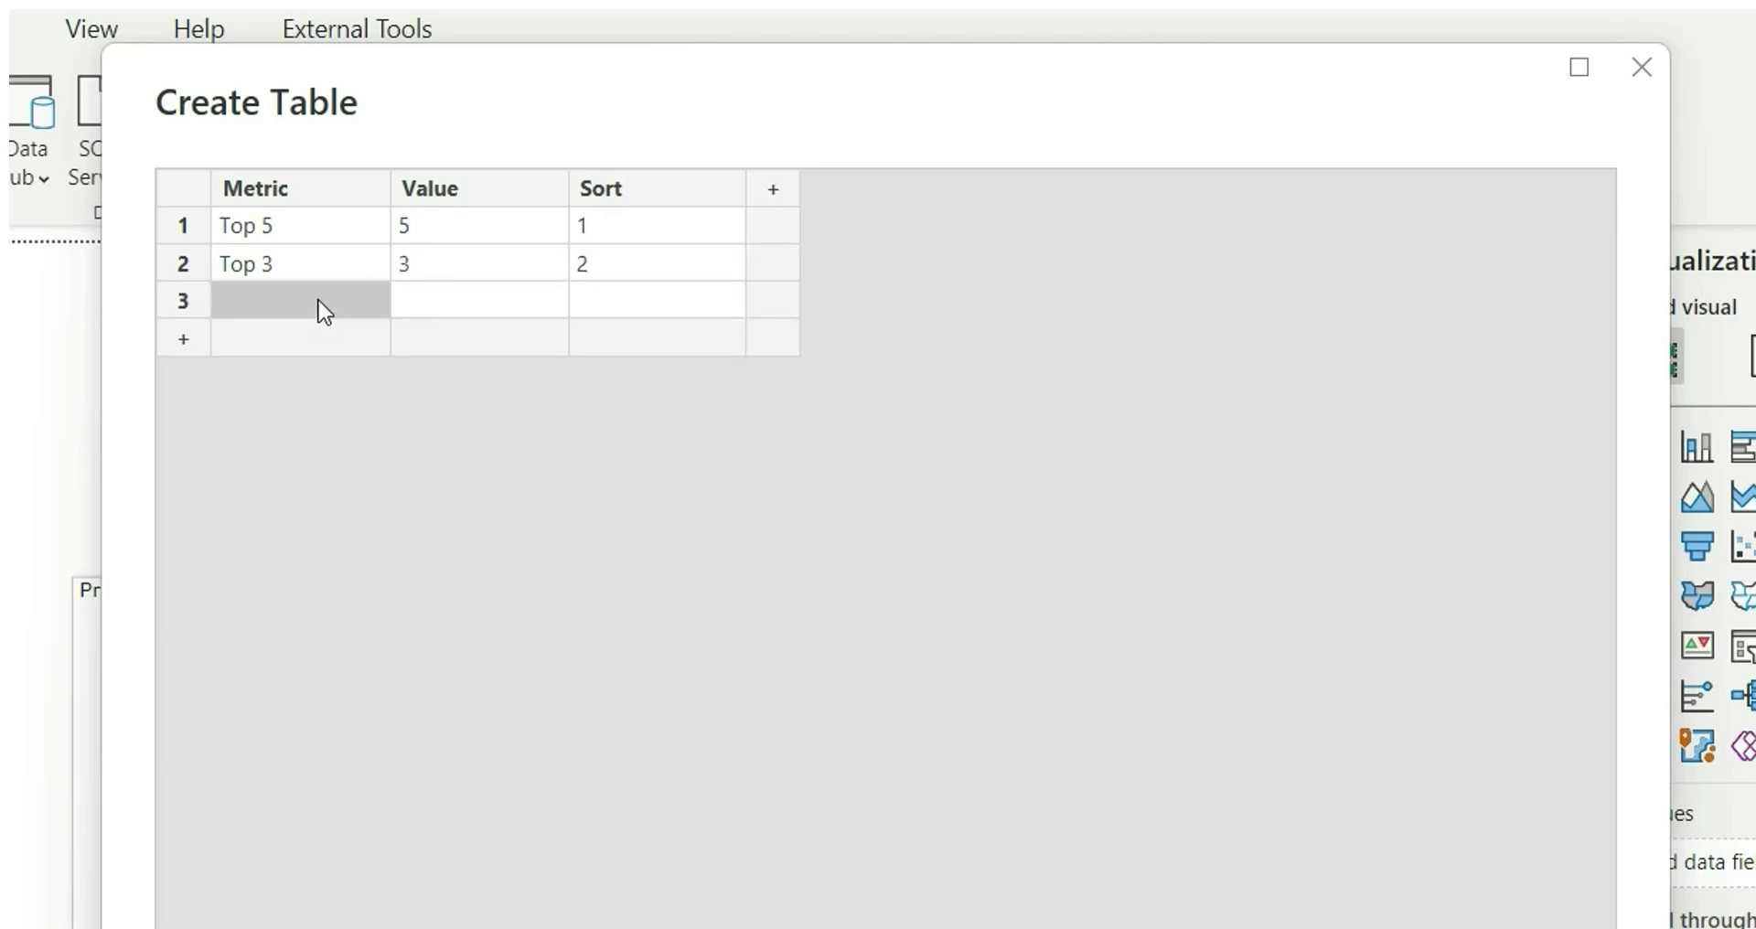
pyautogui.write('Top 2')
pyautogui.press('Tab')
pyautogui.write('2')
pyautogui.press('Tab')
pyautogui.write('3')
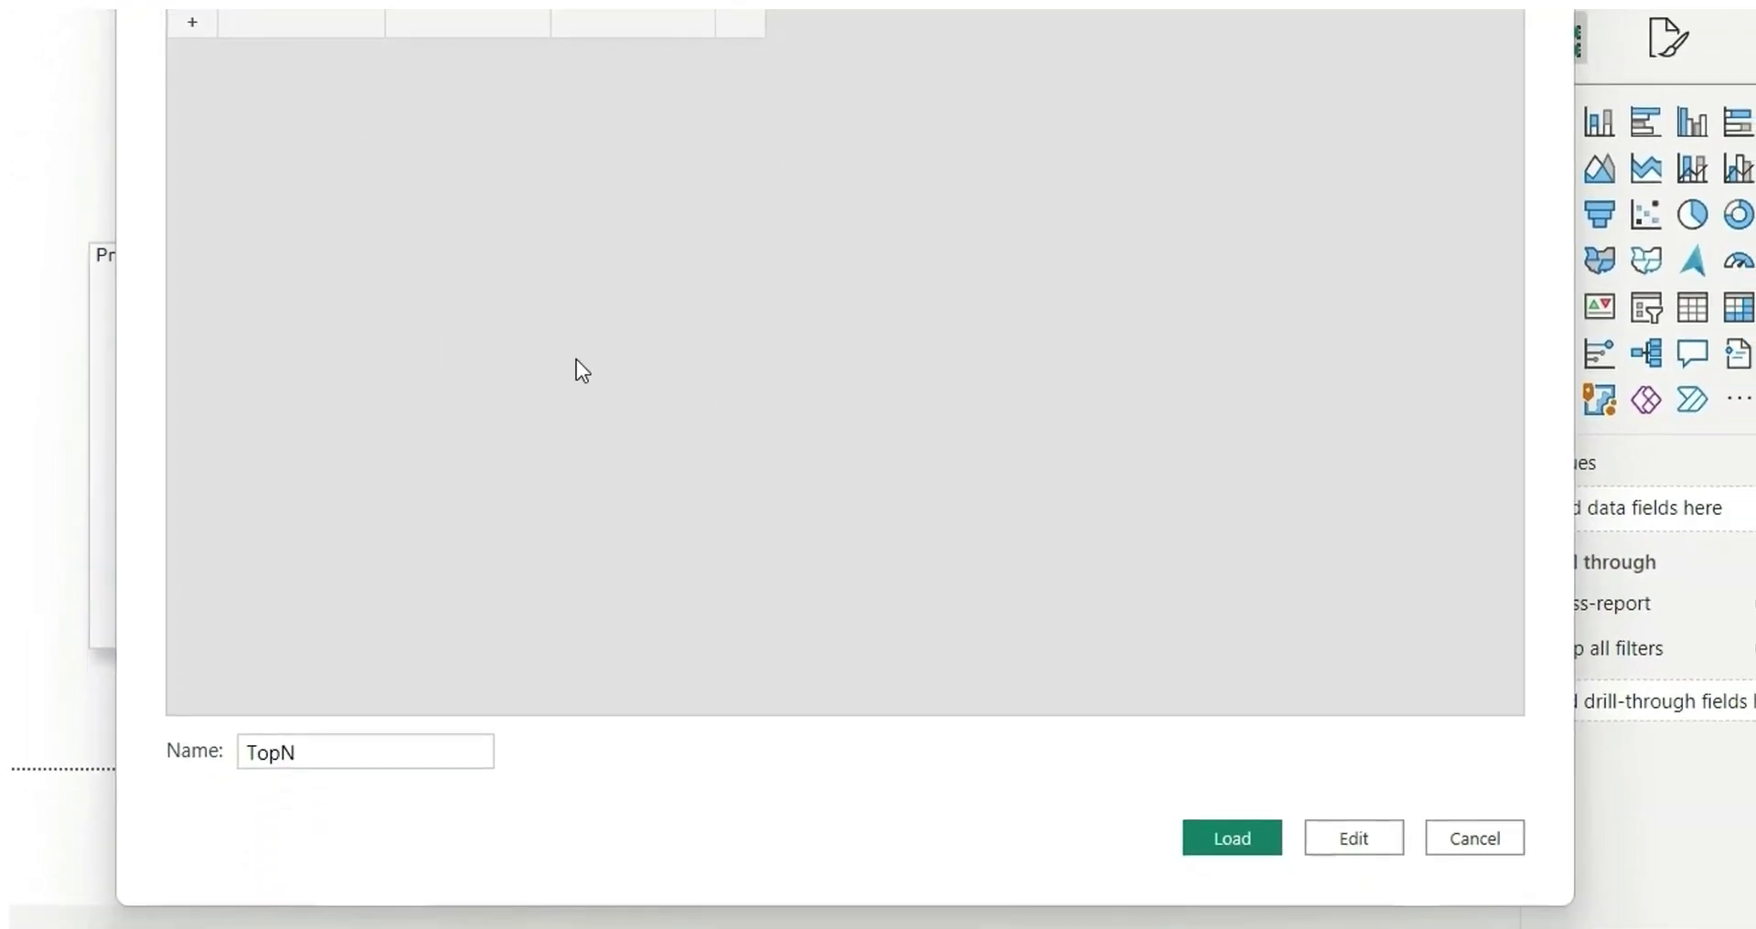
pyautogui.click(1237, 838)
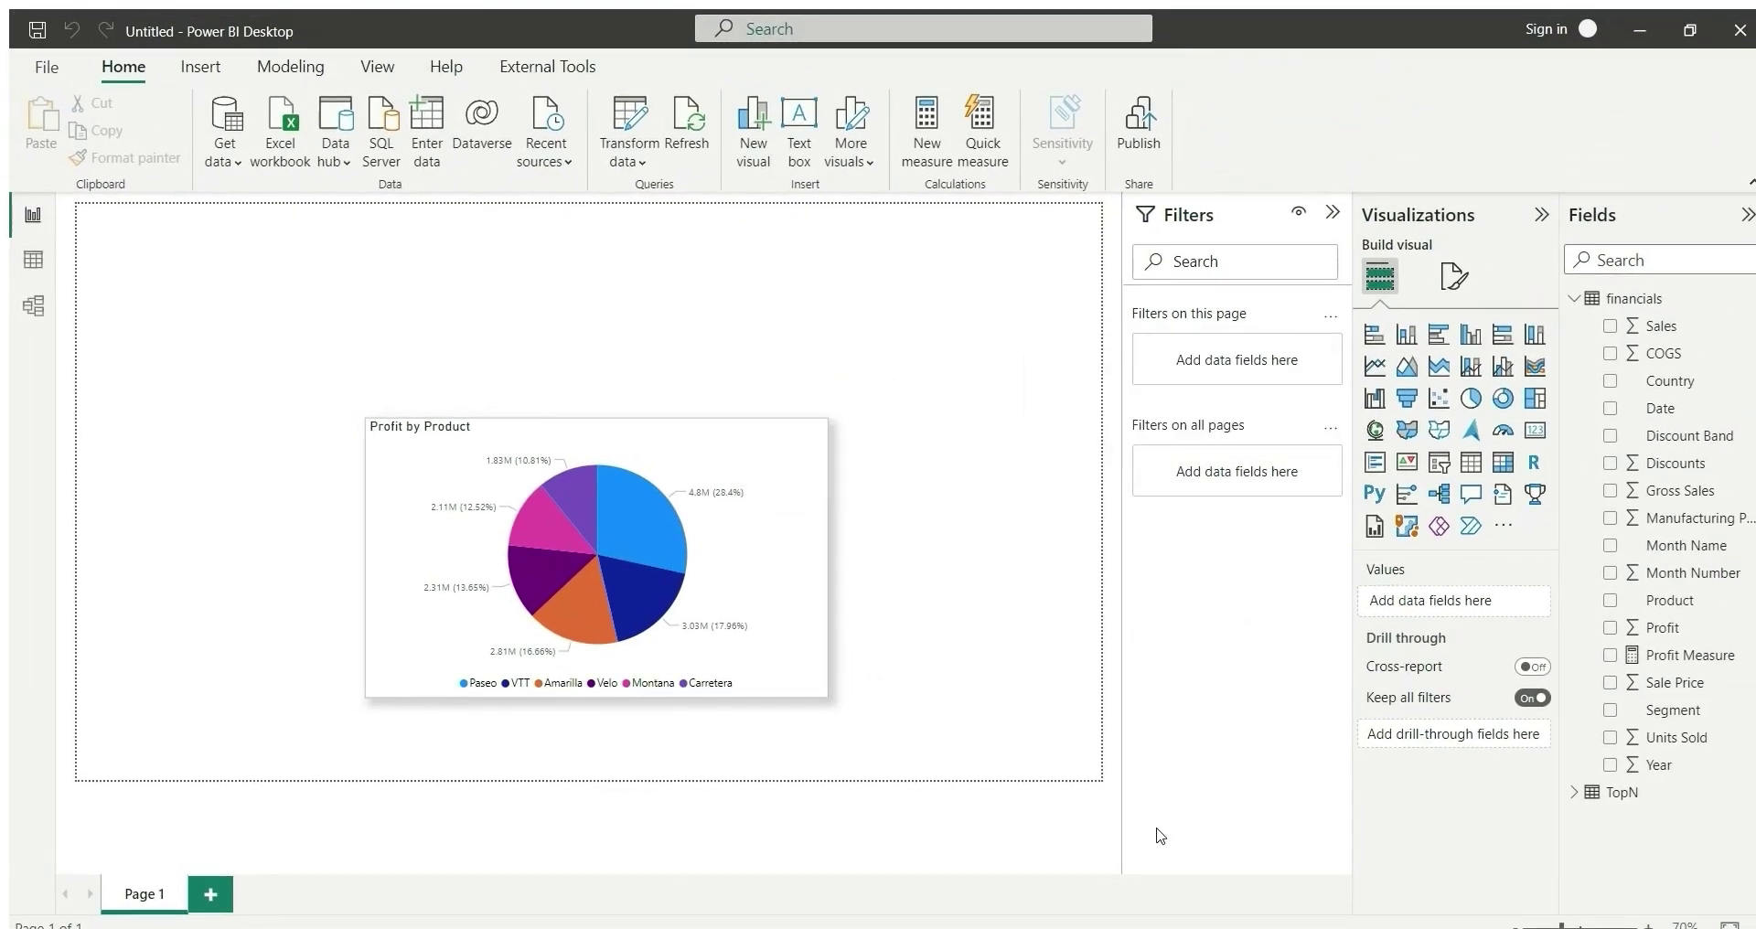
# - Create a new measure named Product Rank in the TopN table and begin its formula on a second line
pyautogui.click(1575, 792)
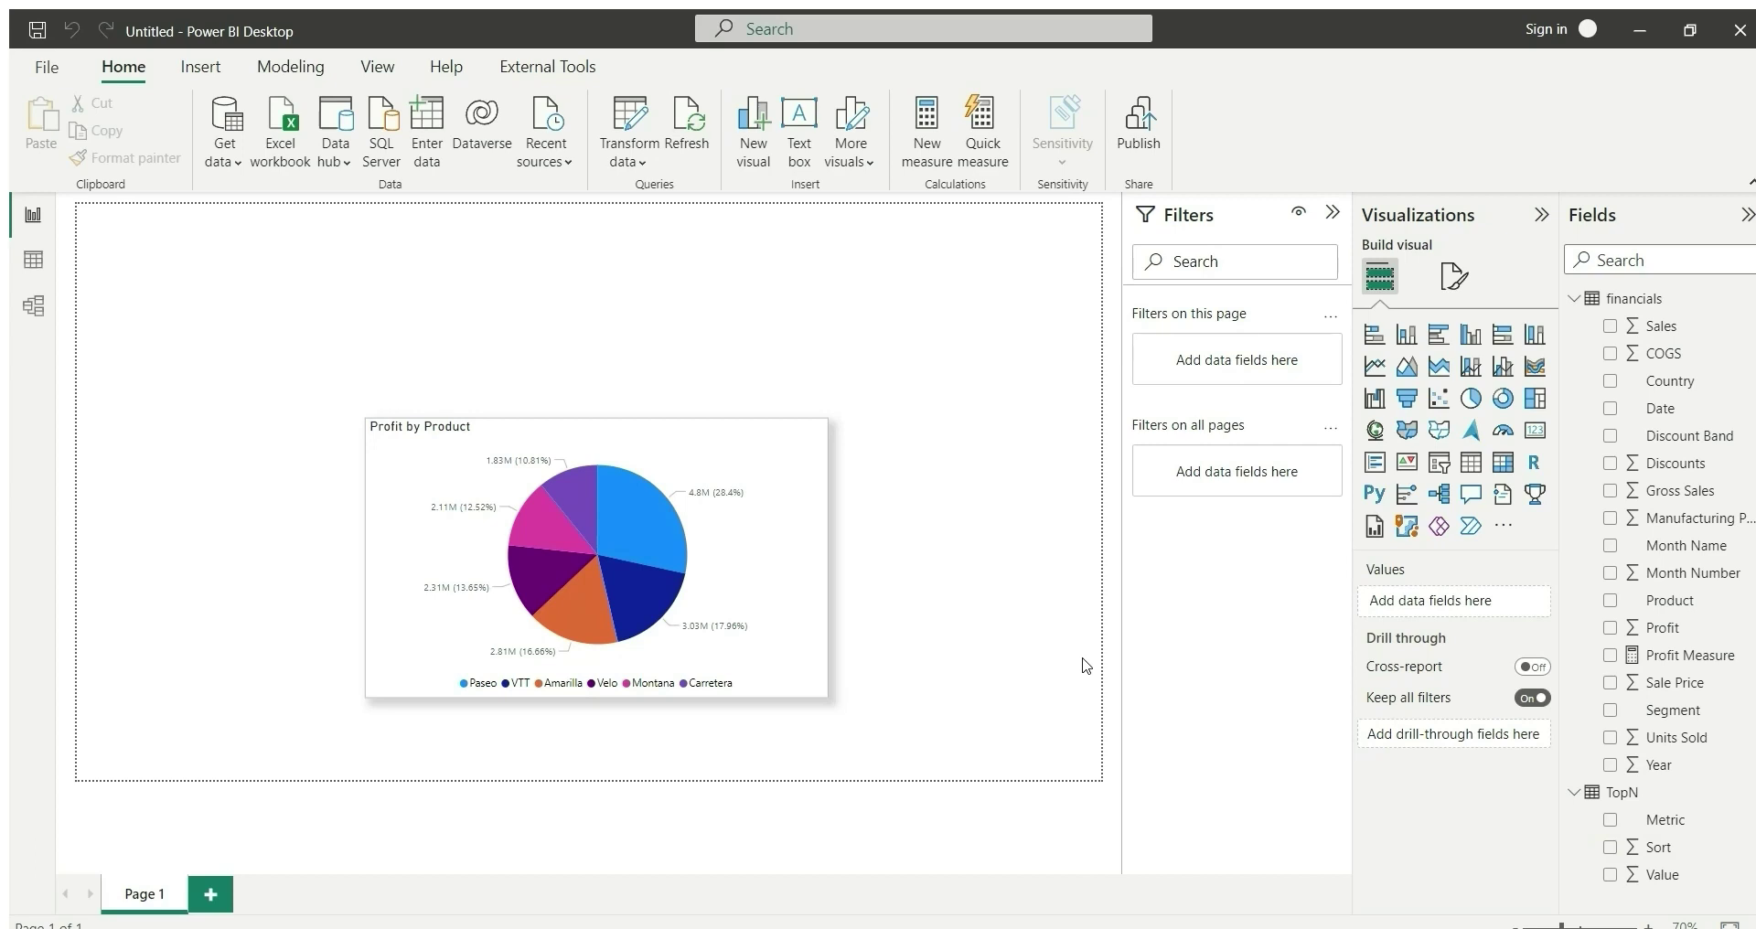
pyautogui.rightClick(1633, 818)
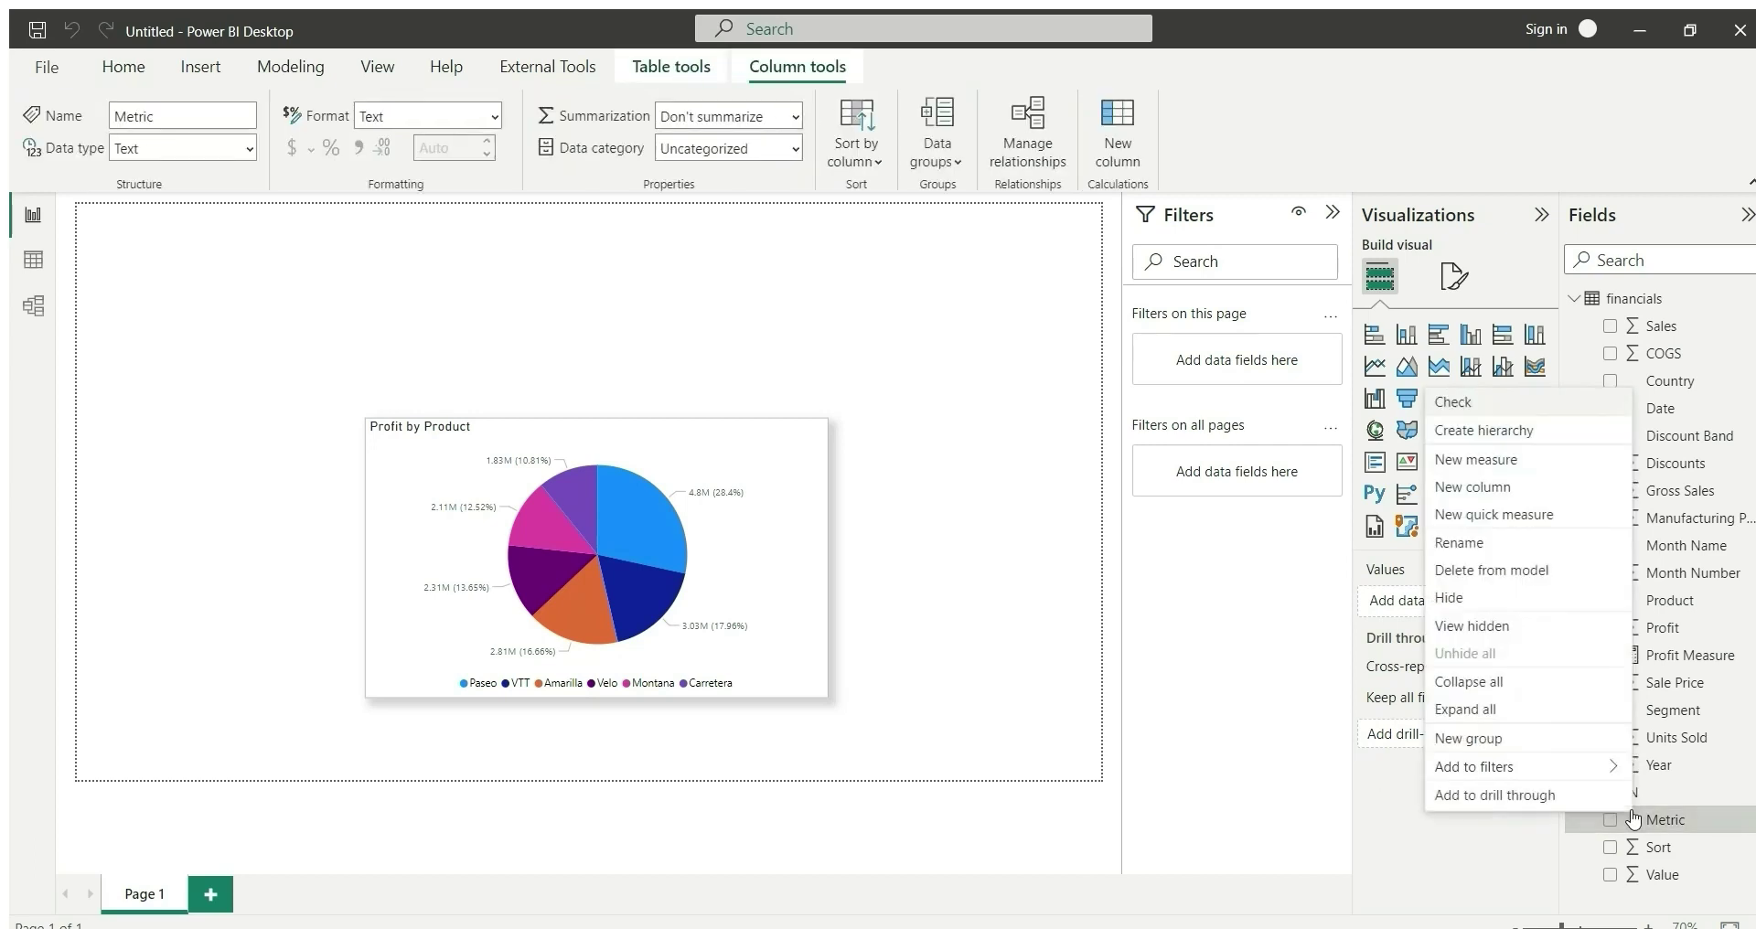
pyautogui.click(1569, 461)
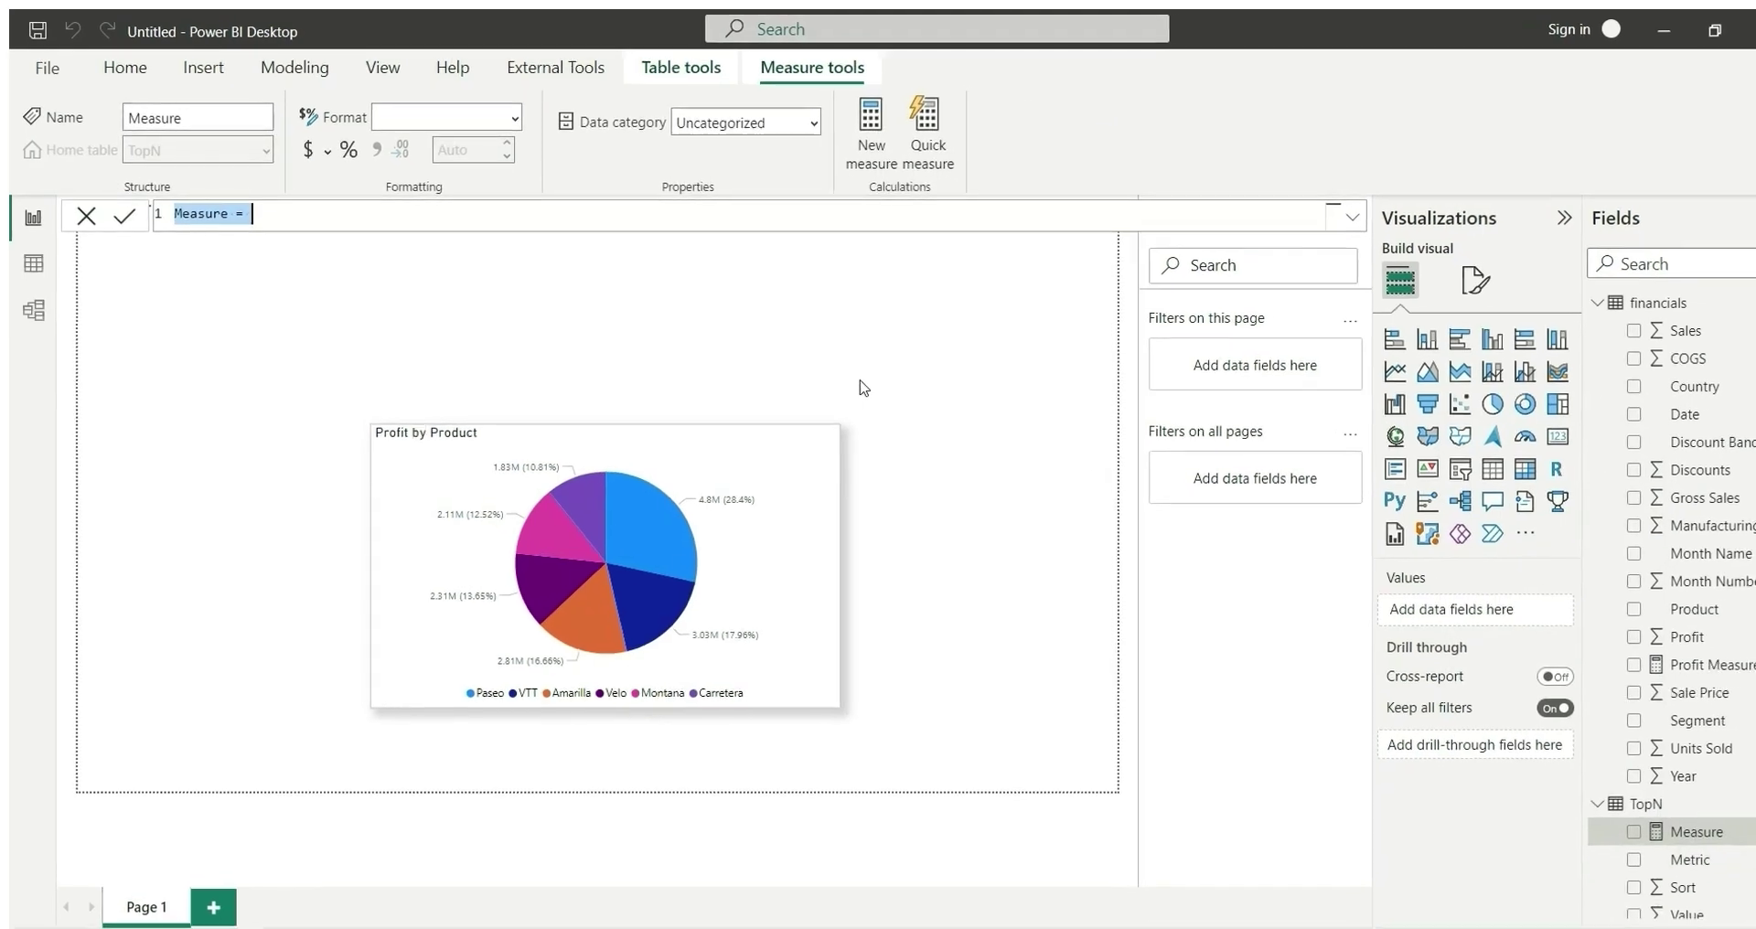
pyautogui.write('Product ')
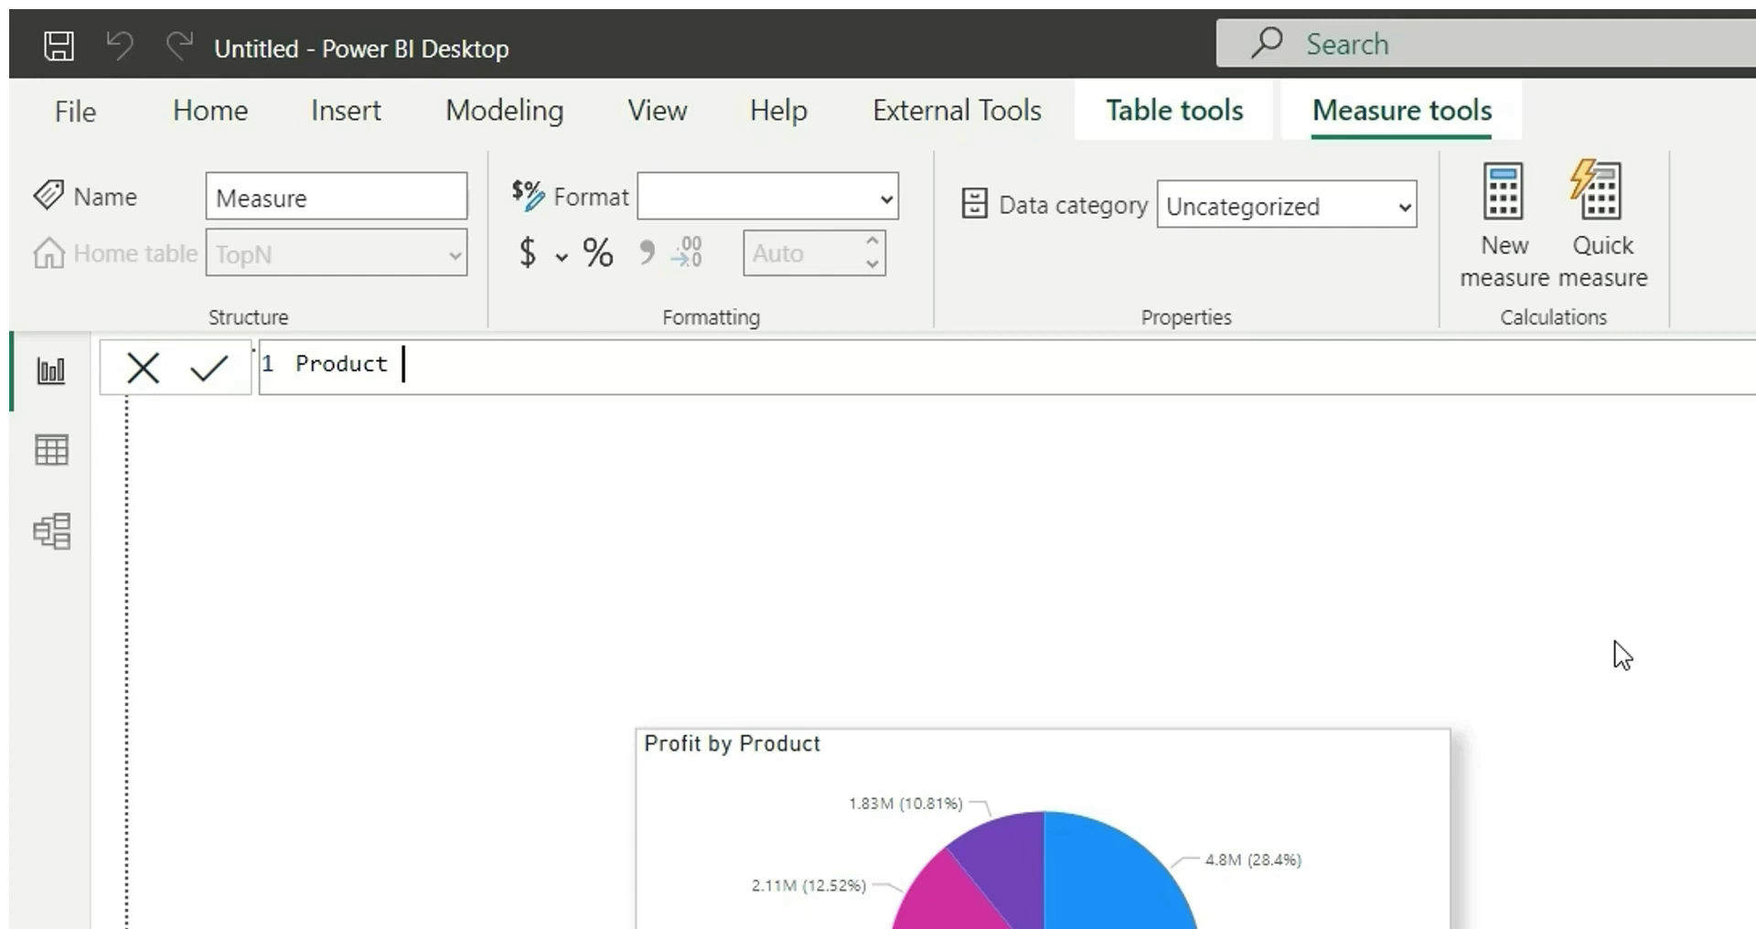
pyautogui.write('Rank =')
pyautogui.hotkey('shift', 'Return')
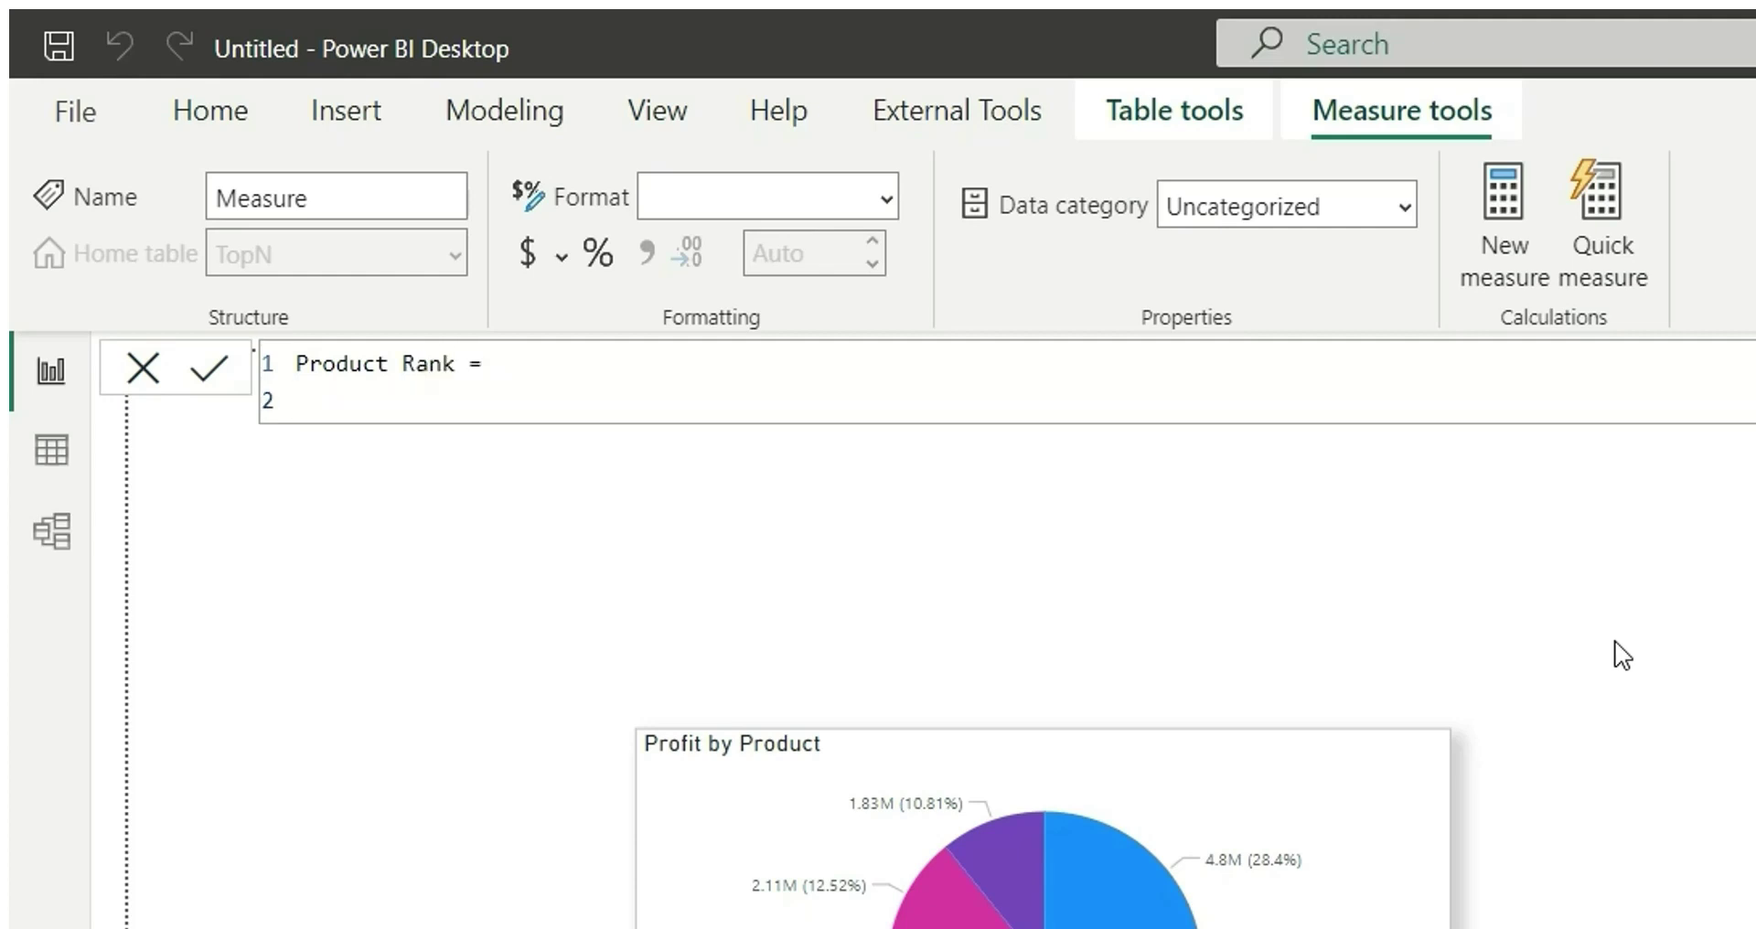
# - Begin the measure's formula with RANKX, using ALL(financials[Product]) as the table argument
pyautogui.write('rank')
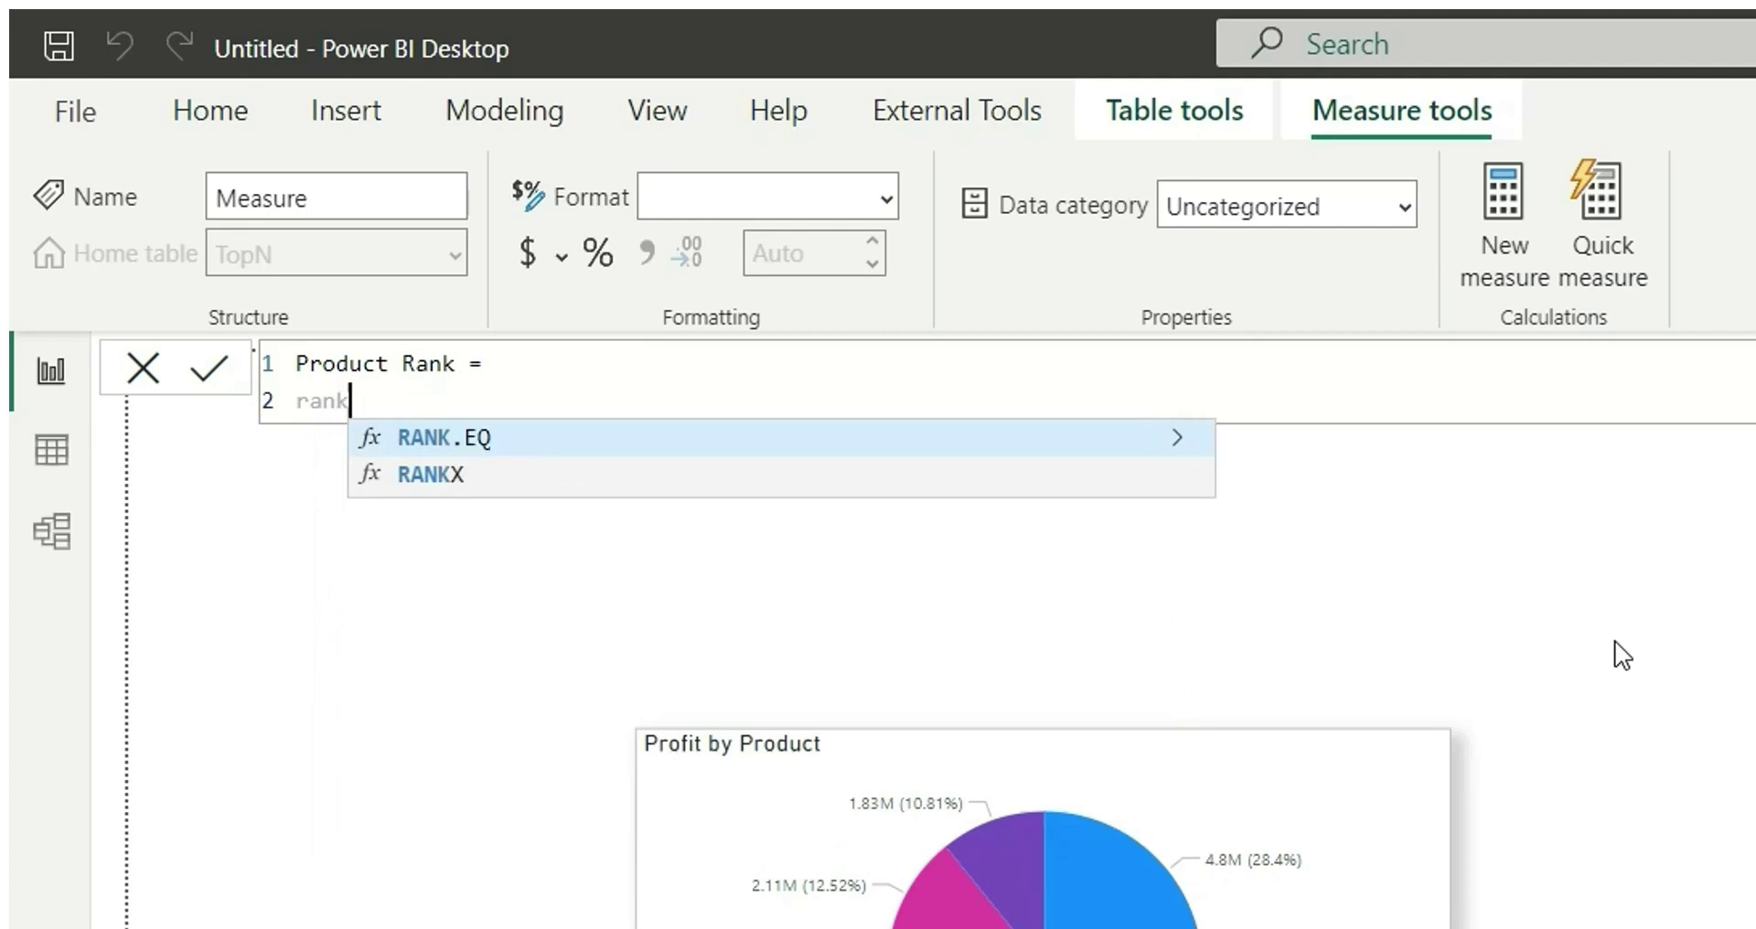
pyautogui.write('x')
pyautogui.press('Tab')
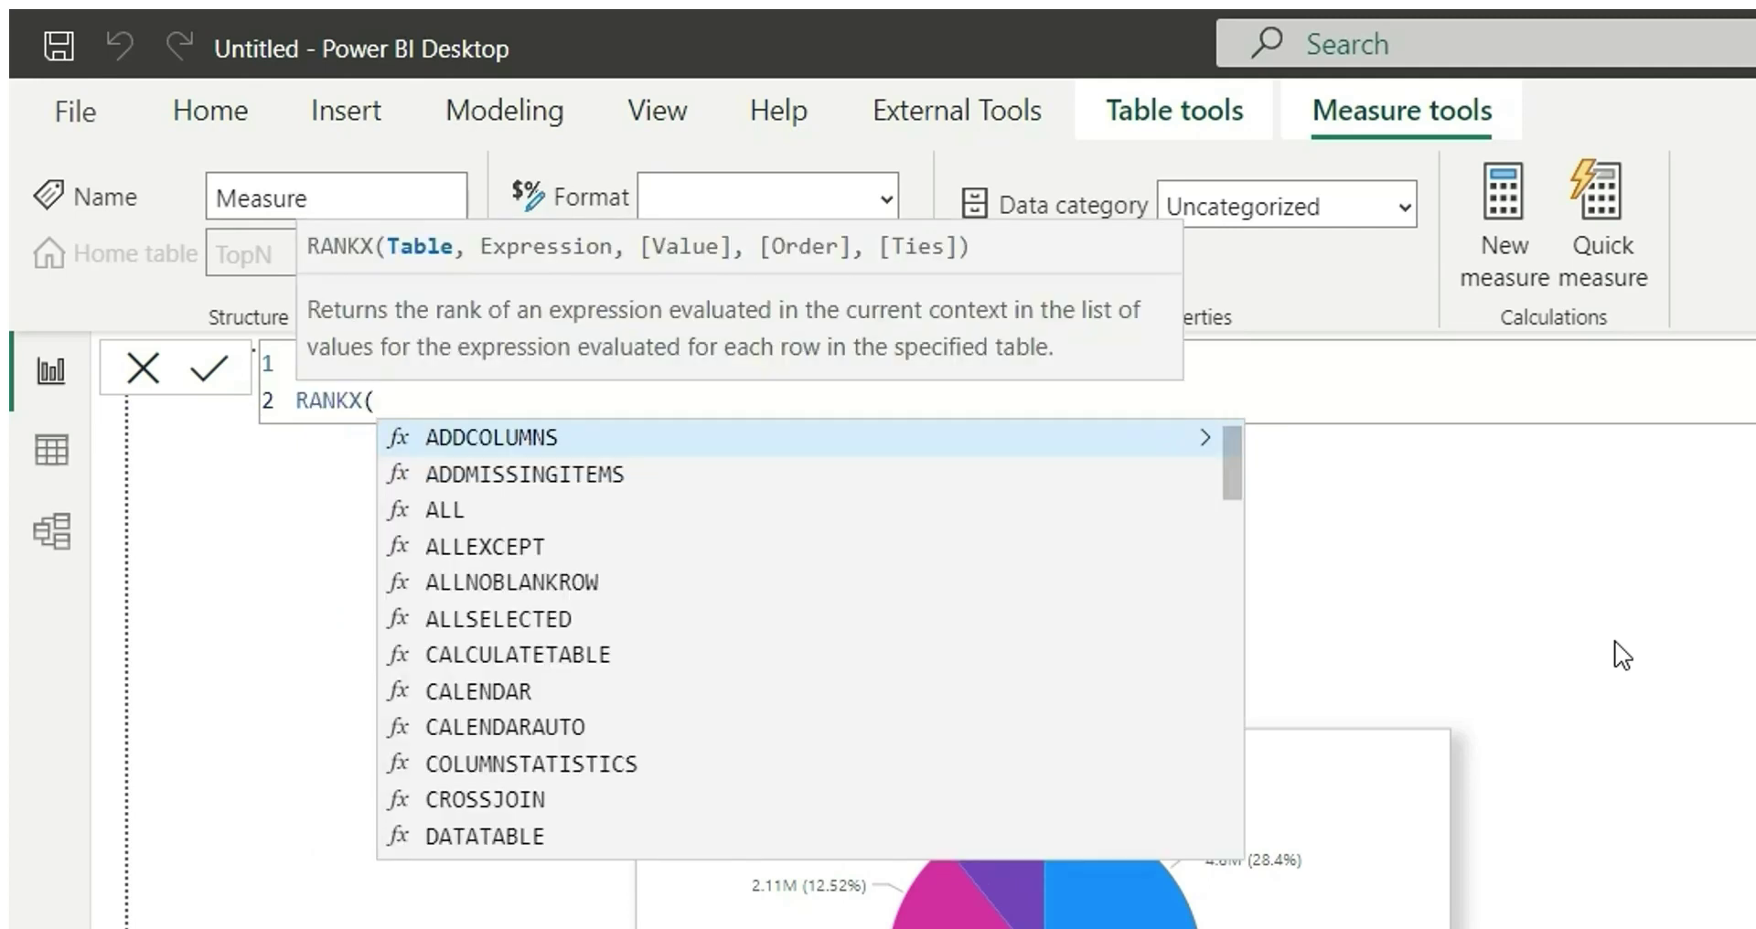
pyautogui.hotkey('shift', 'Return')
pyautogui.write('all')
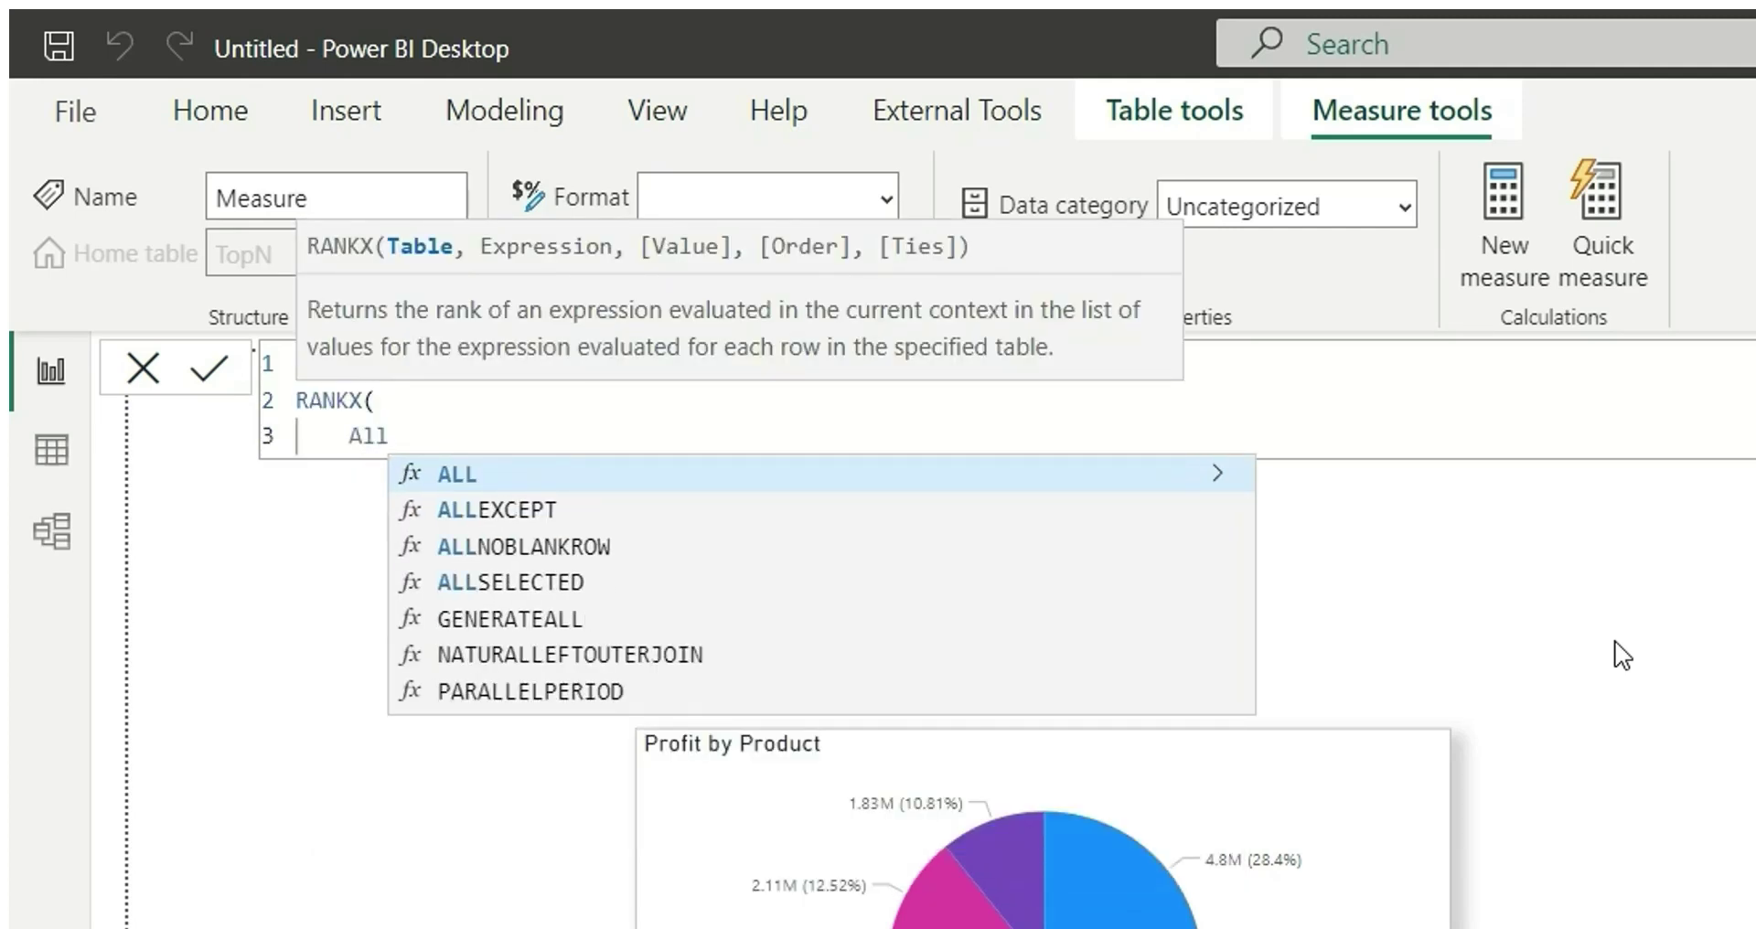
pyautogui.press('Tab')
pyautogui.write('prod')
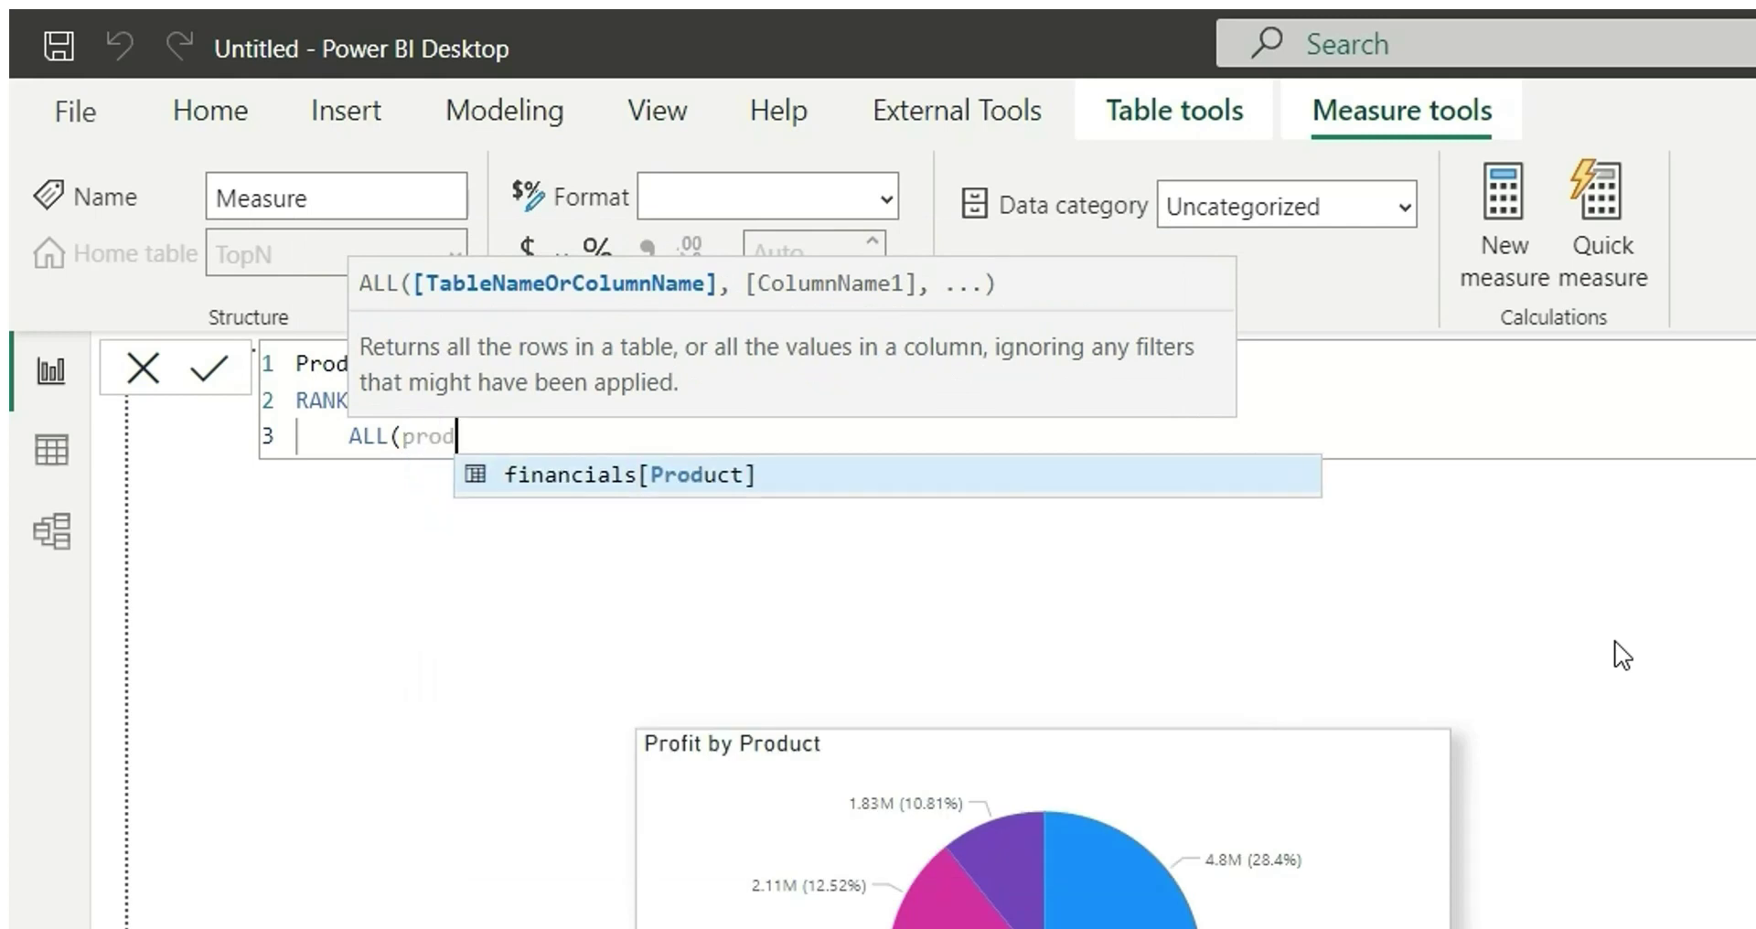
pyautogui.press('Tab')
pyautogui.write(')')
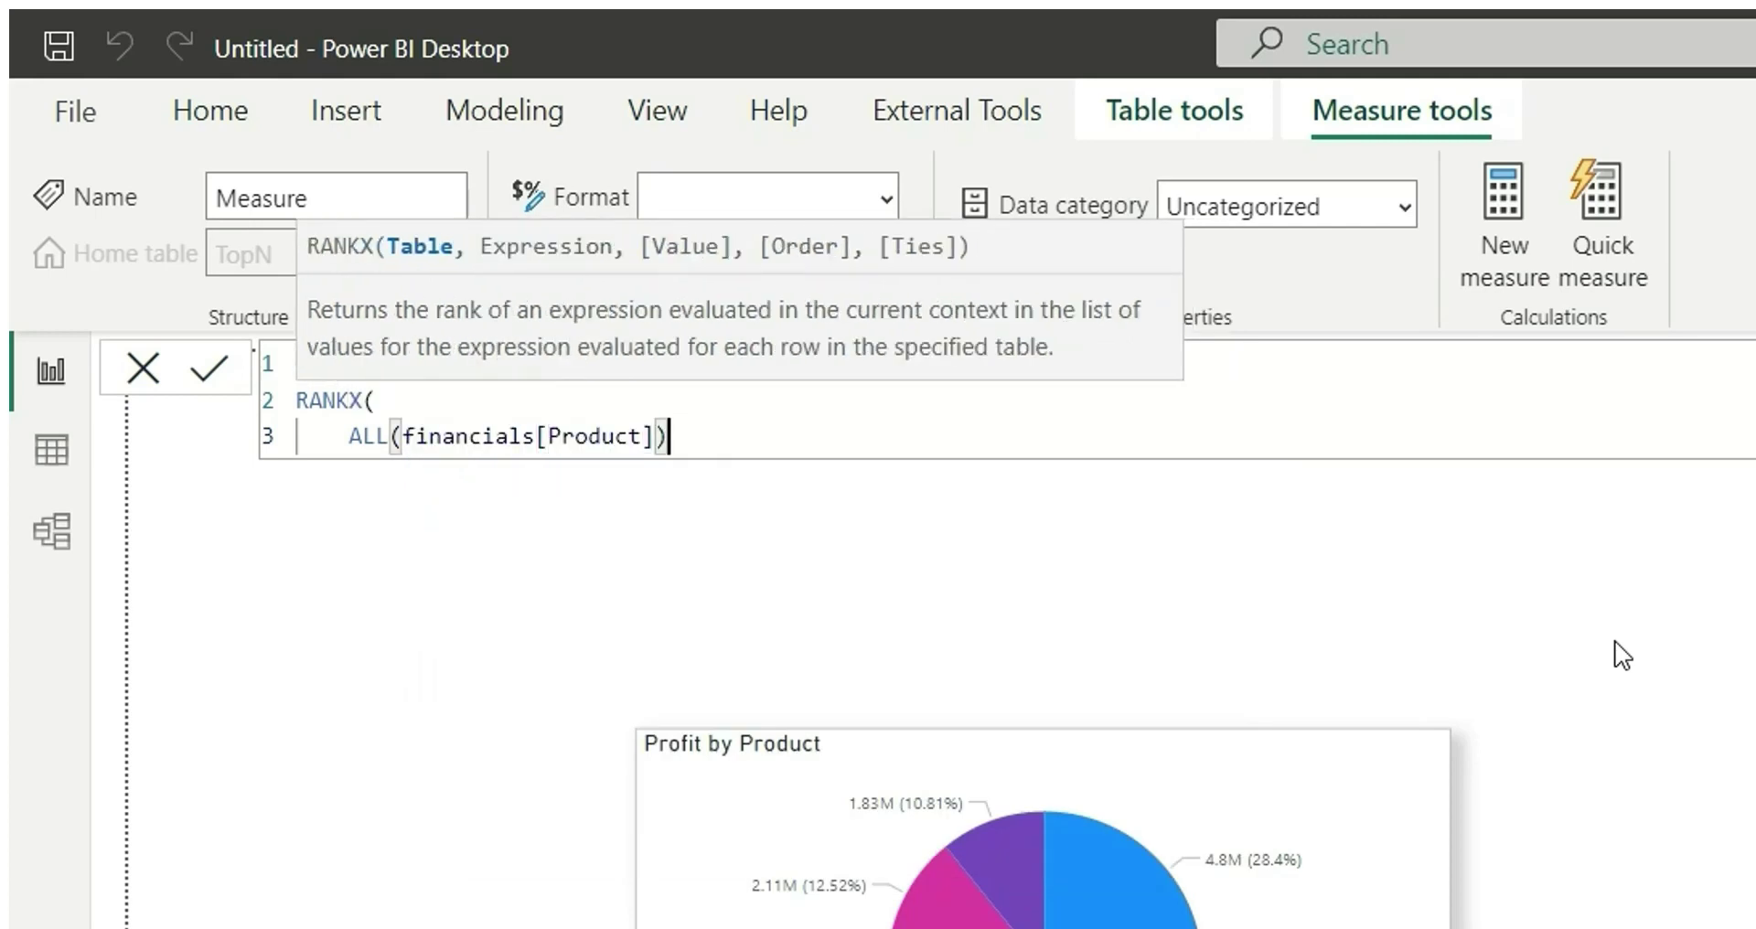
pyautogui.write(',')
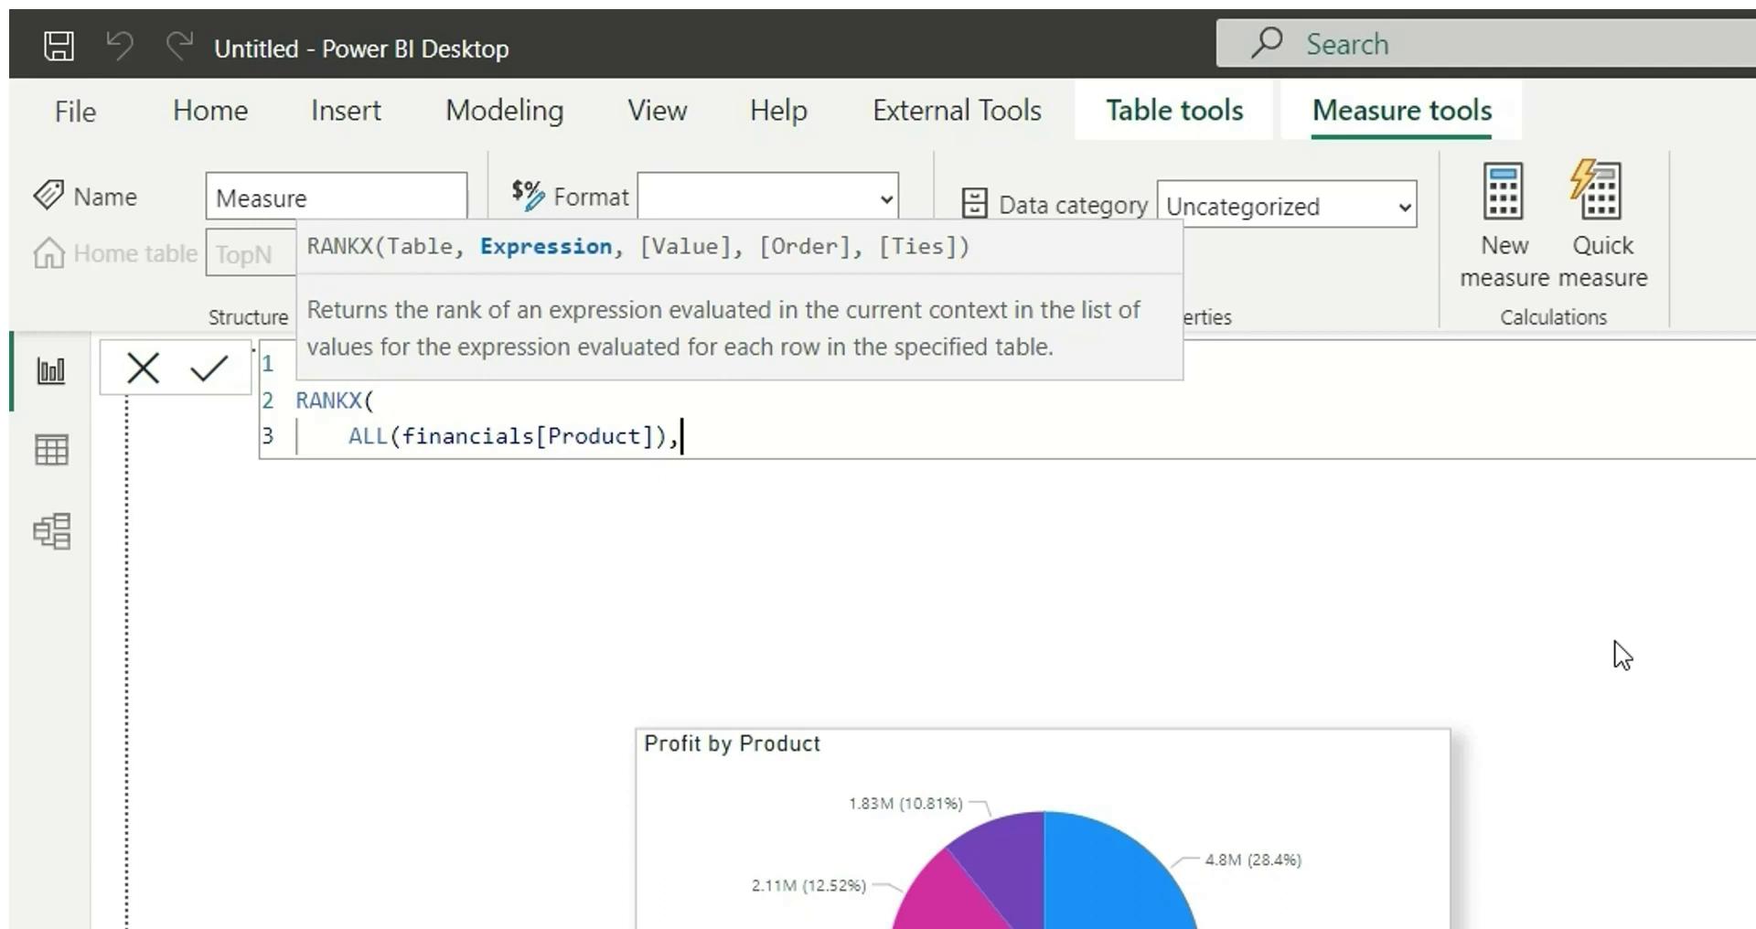
# - Add [Profit Measure] on its own line as the RANKX expression argument
pyautogui.press('Return')
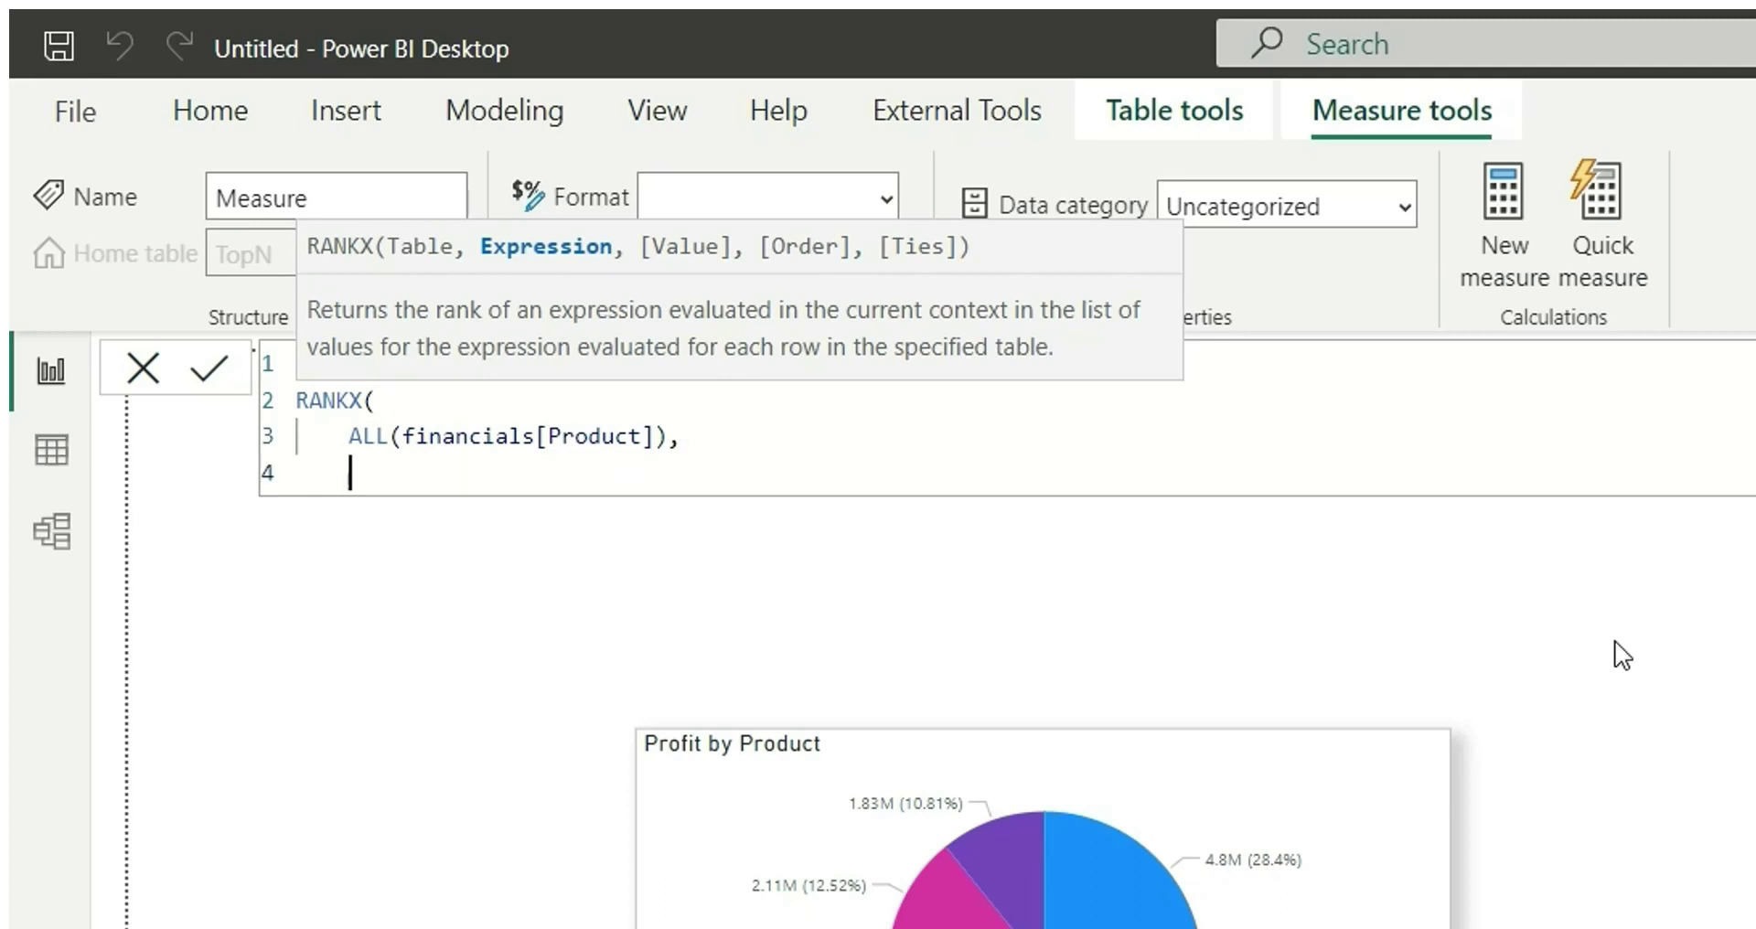
pyautogui.write('[')
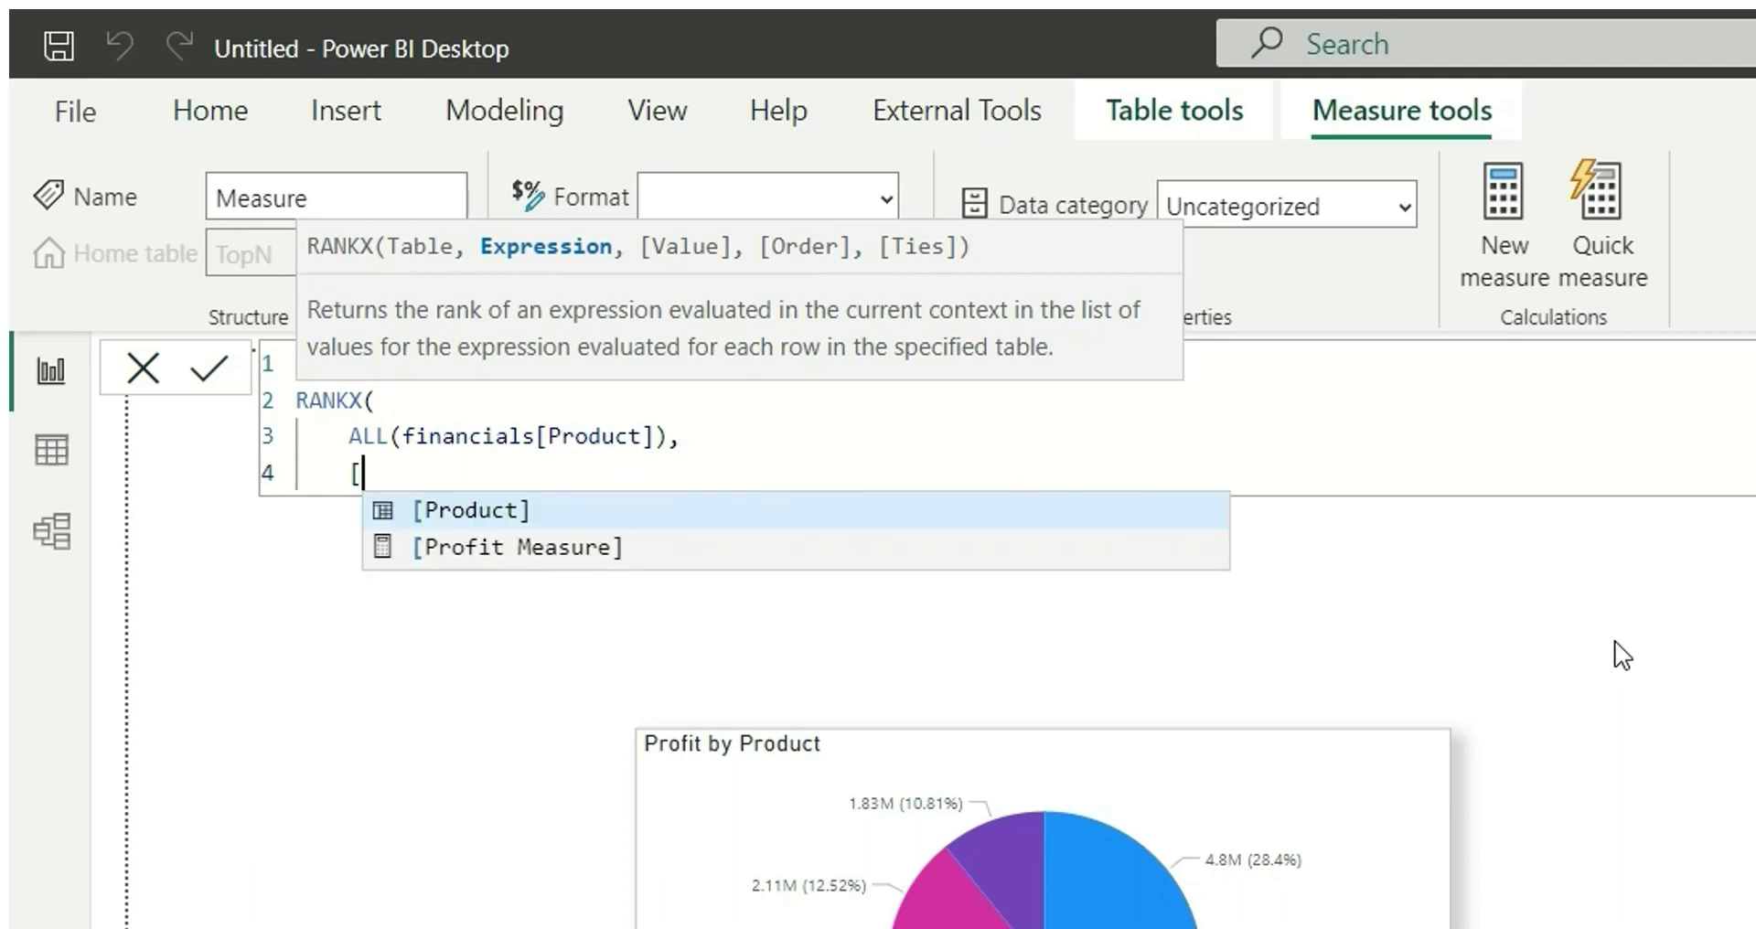
pyautogui.write('P')
pyautogui.press('Down')
pyautogui.press('Tab')
pyautogui.write(',')
pyautogui.press('Return')
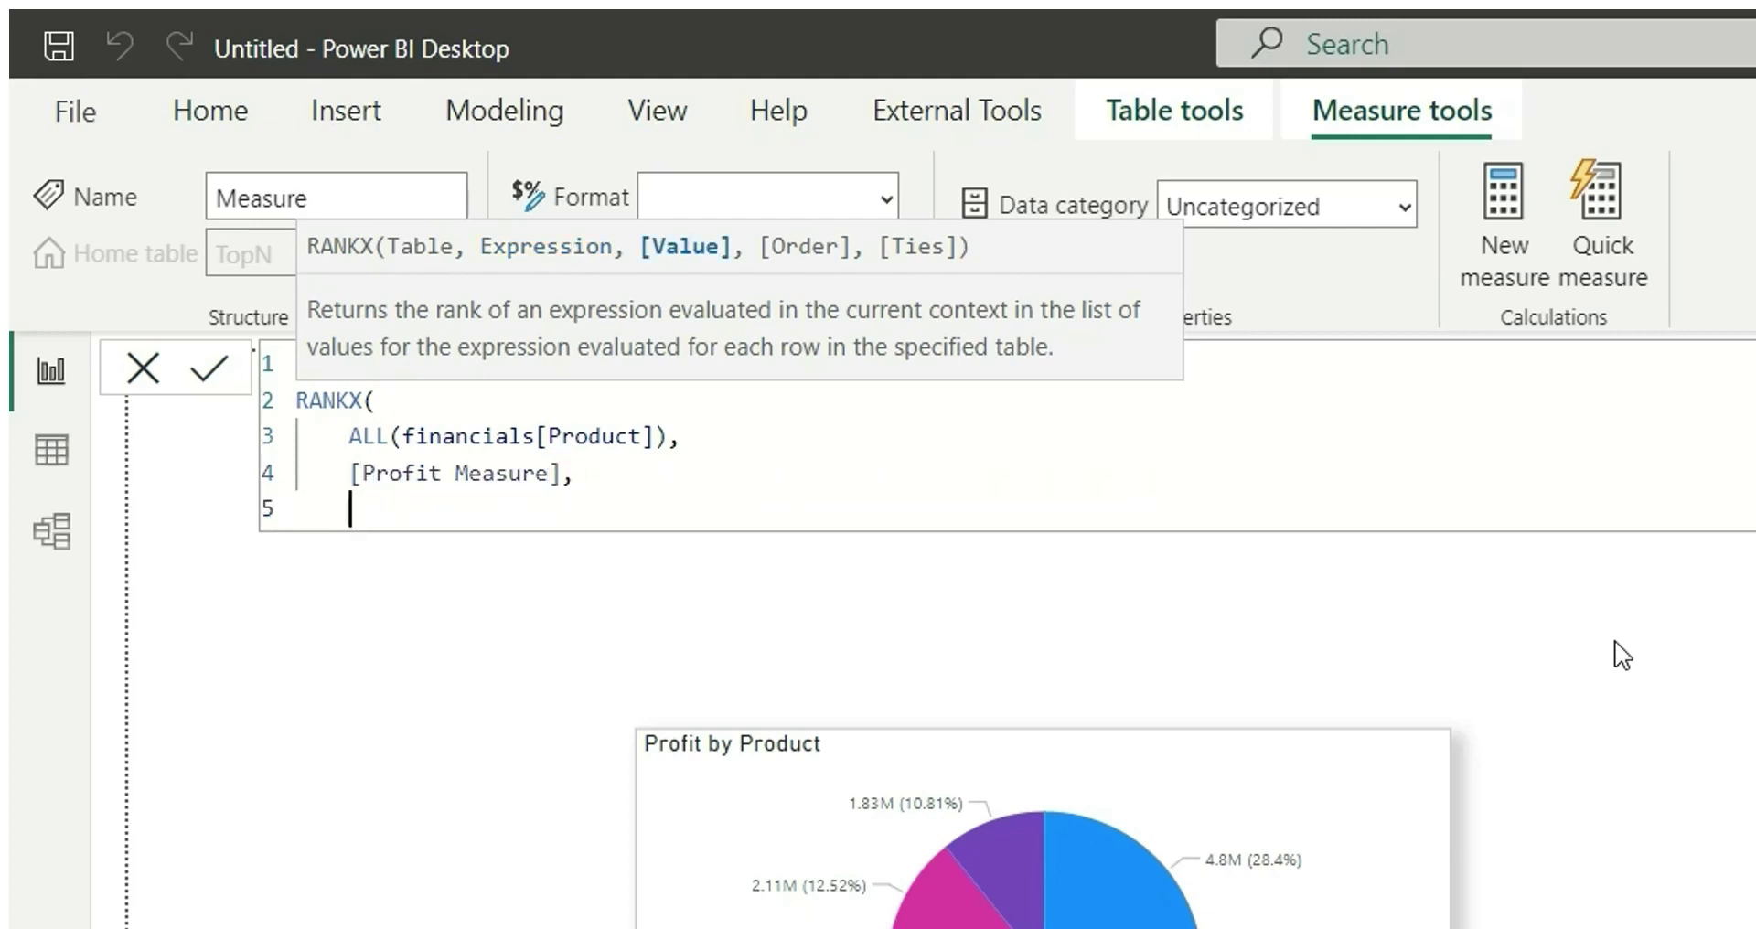
# - Leave the RANKX value argument empty, set order to DESC and ties to Dense, then close and commit the Product Rank formula
pyautogui.write(',')
pyautogui.press('Return')
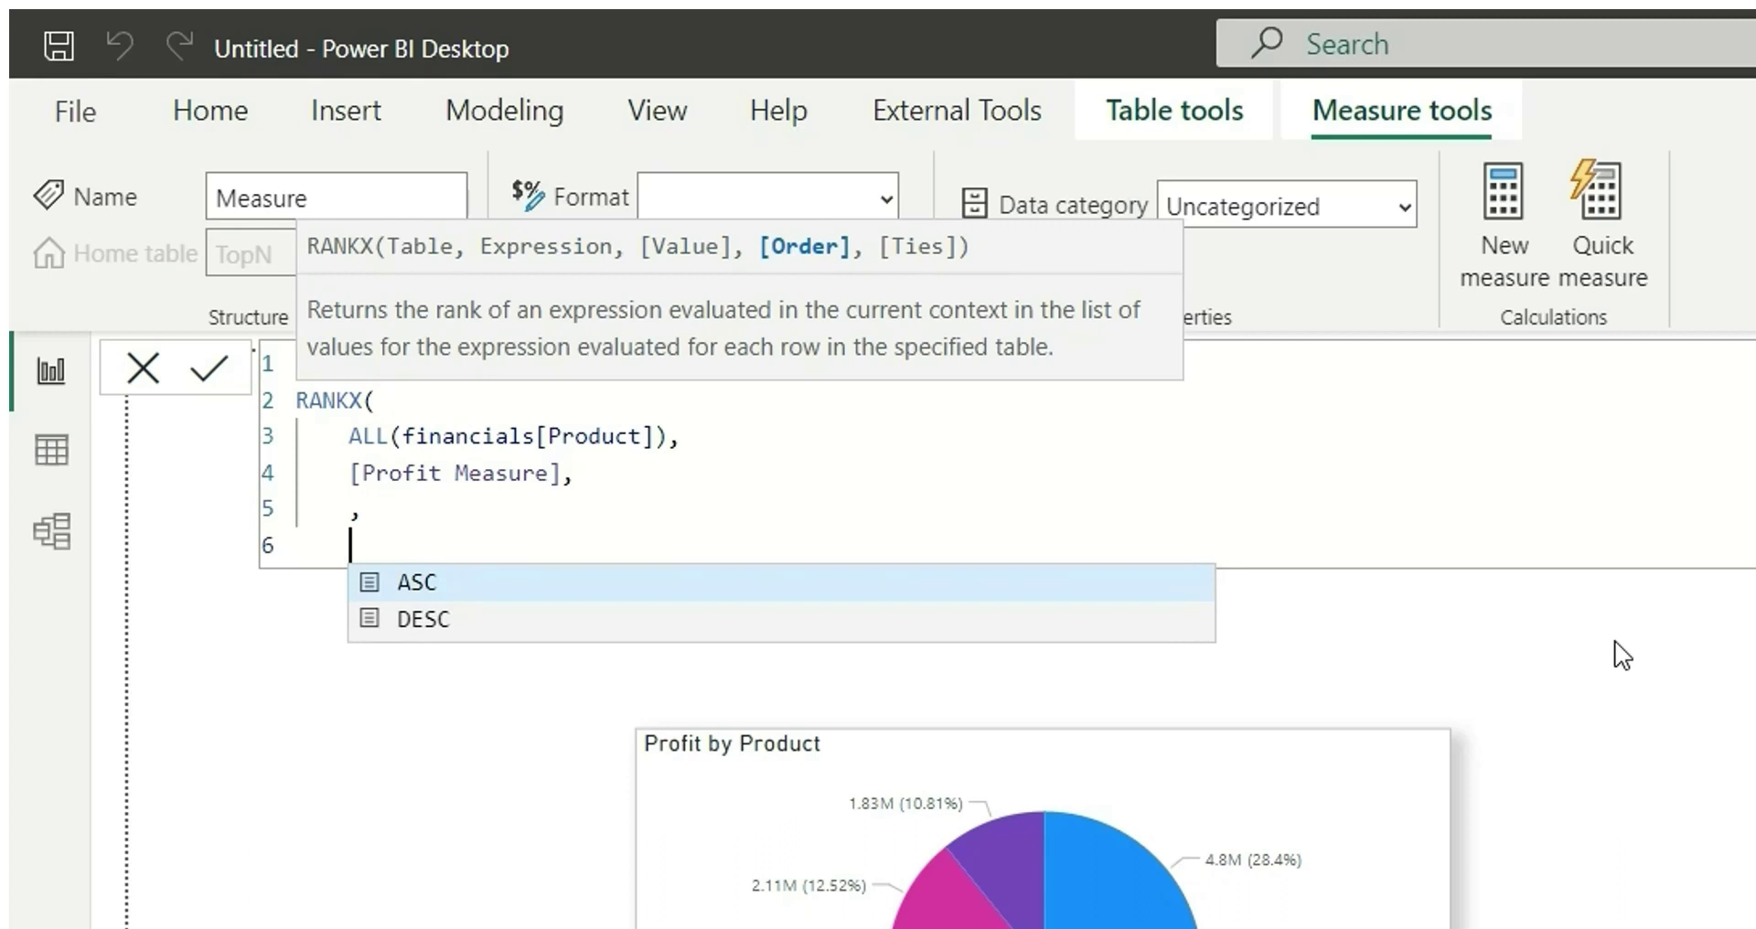
pyautogui.write('DESC')
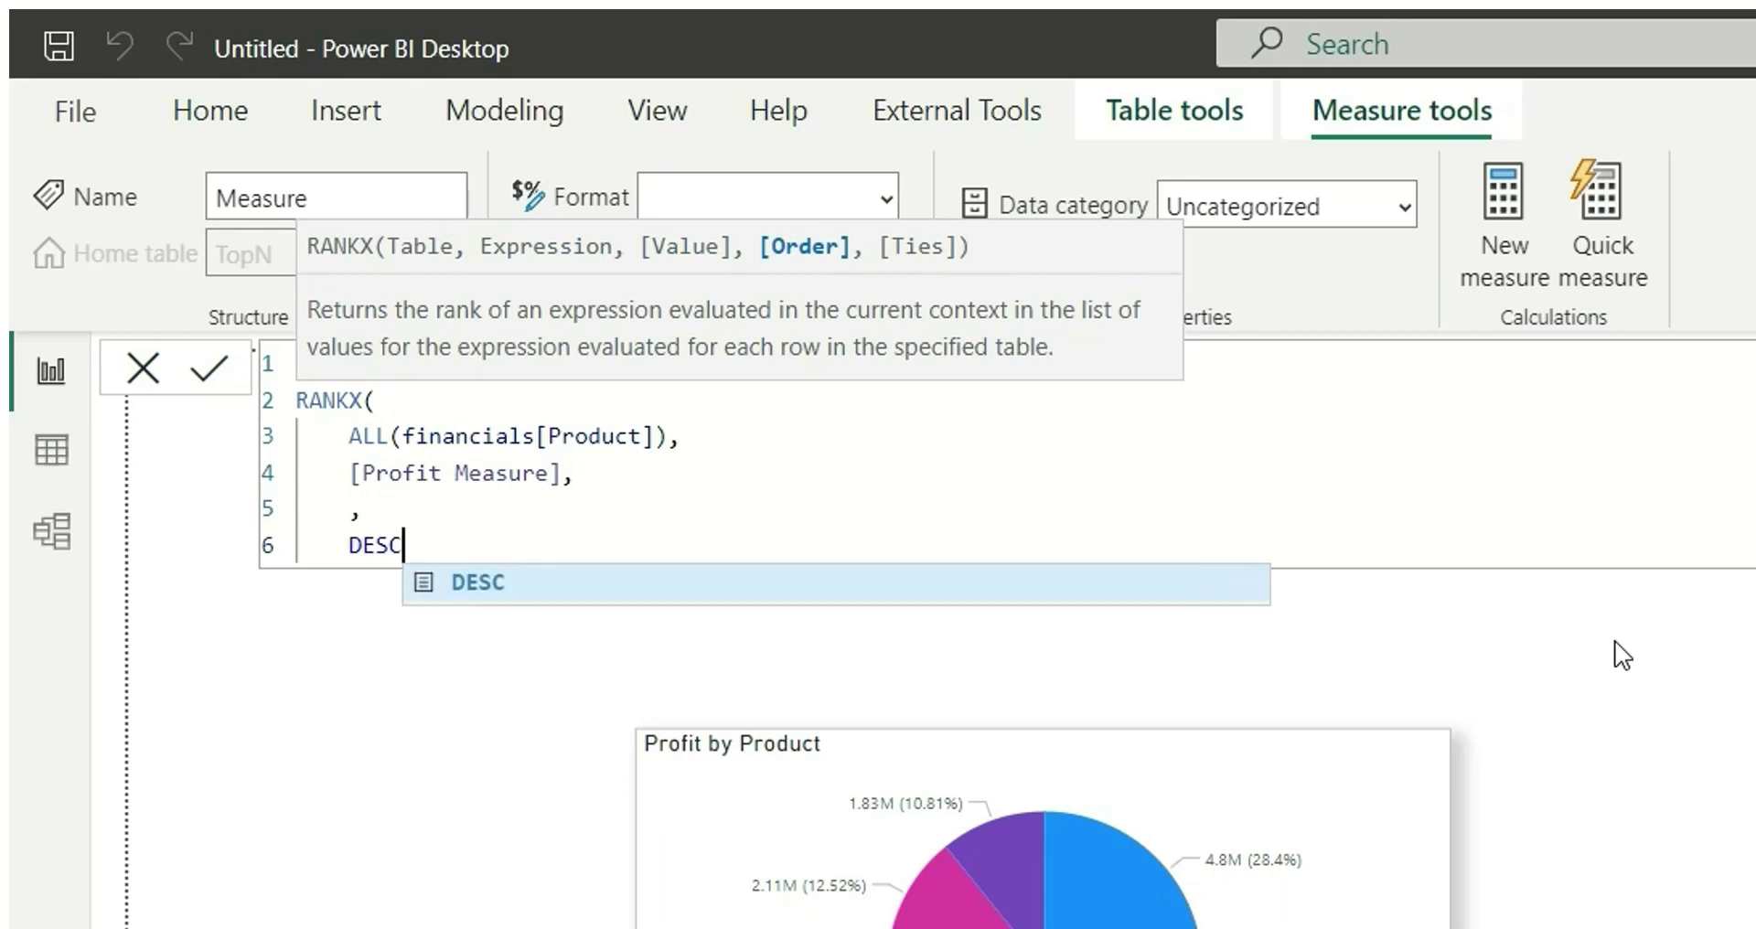
pyautogui.write(',')
pyautogui.press('Return')
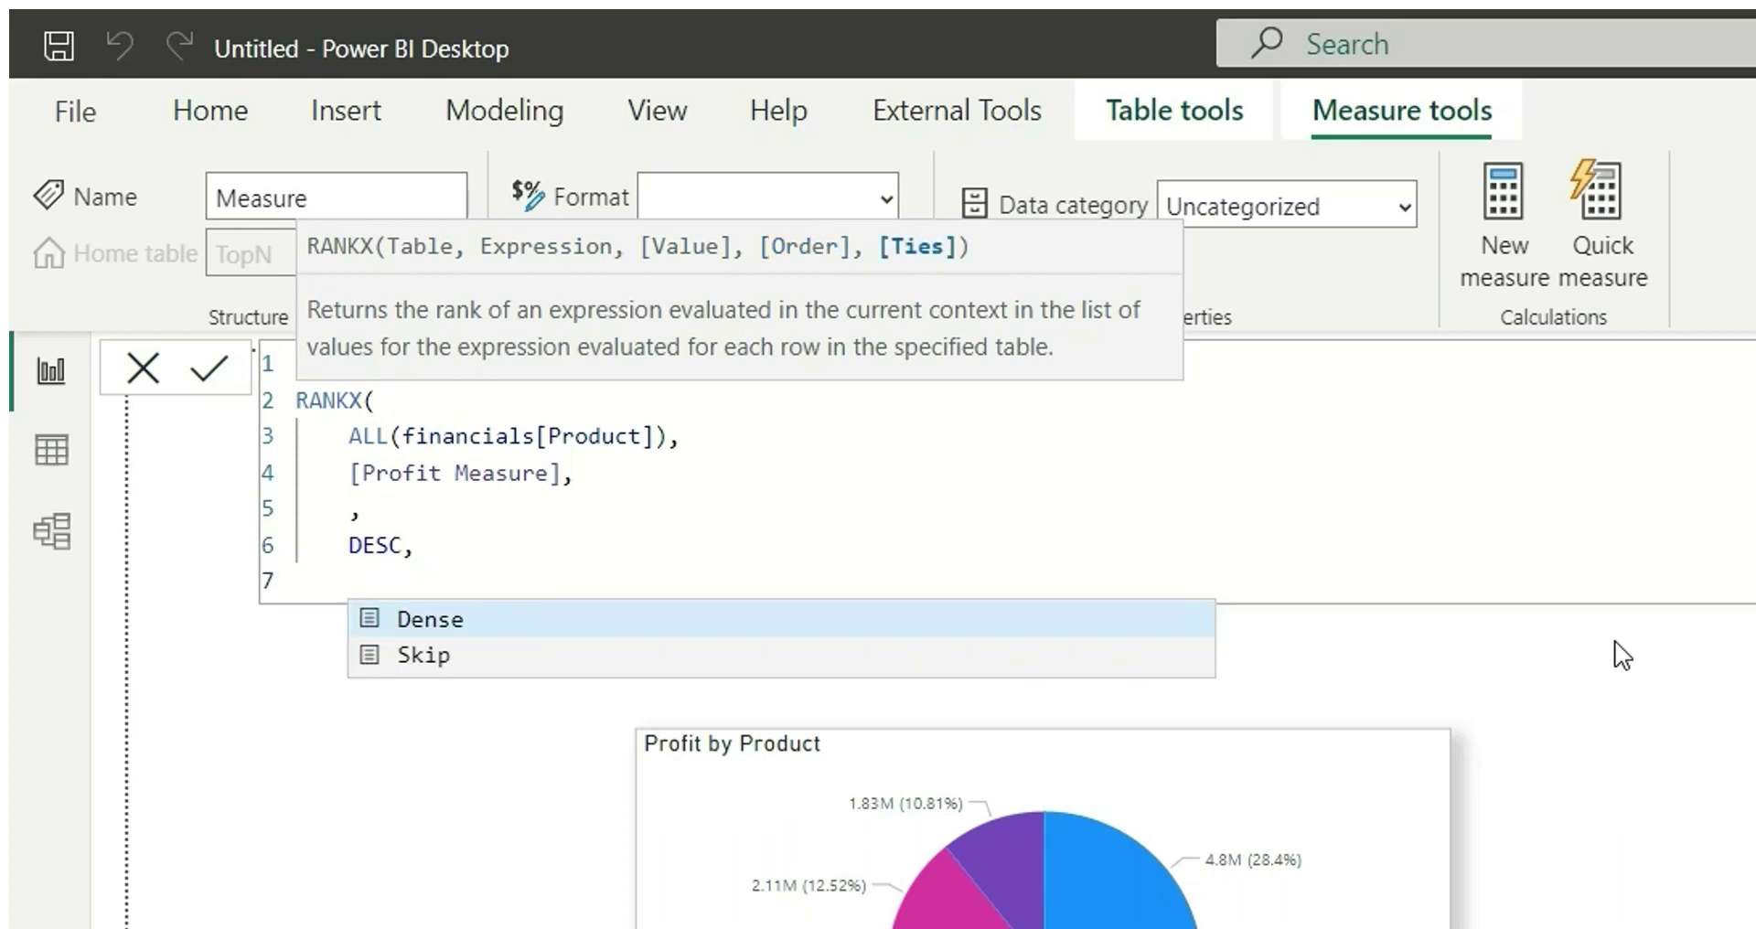
pyautogui.write('Dense')
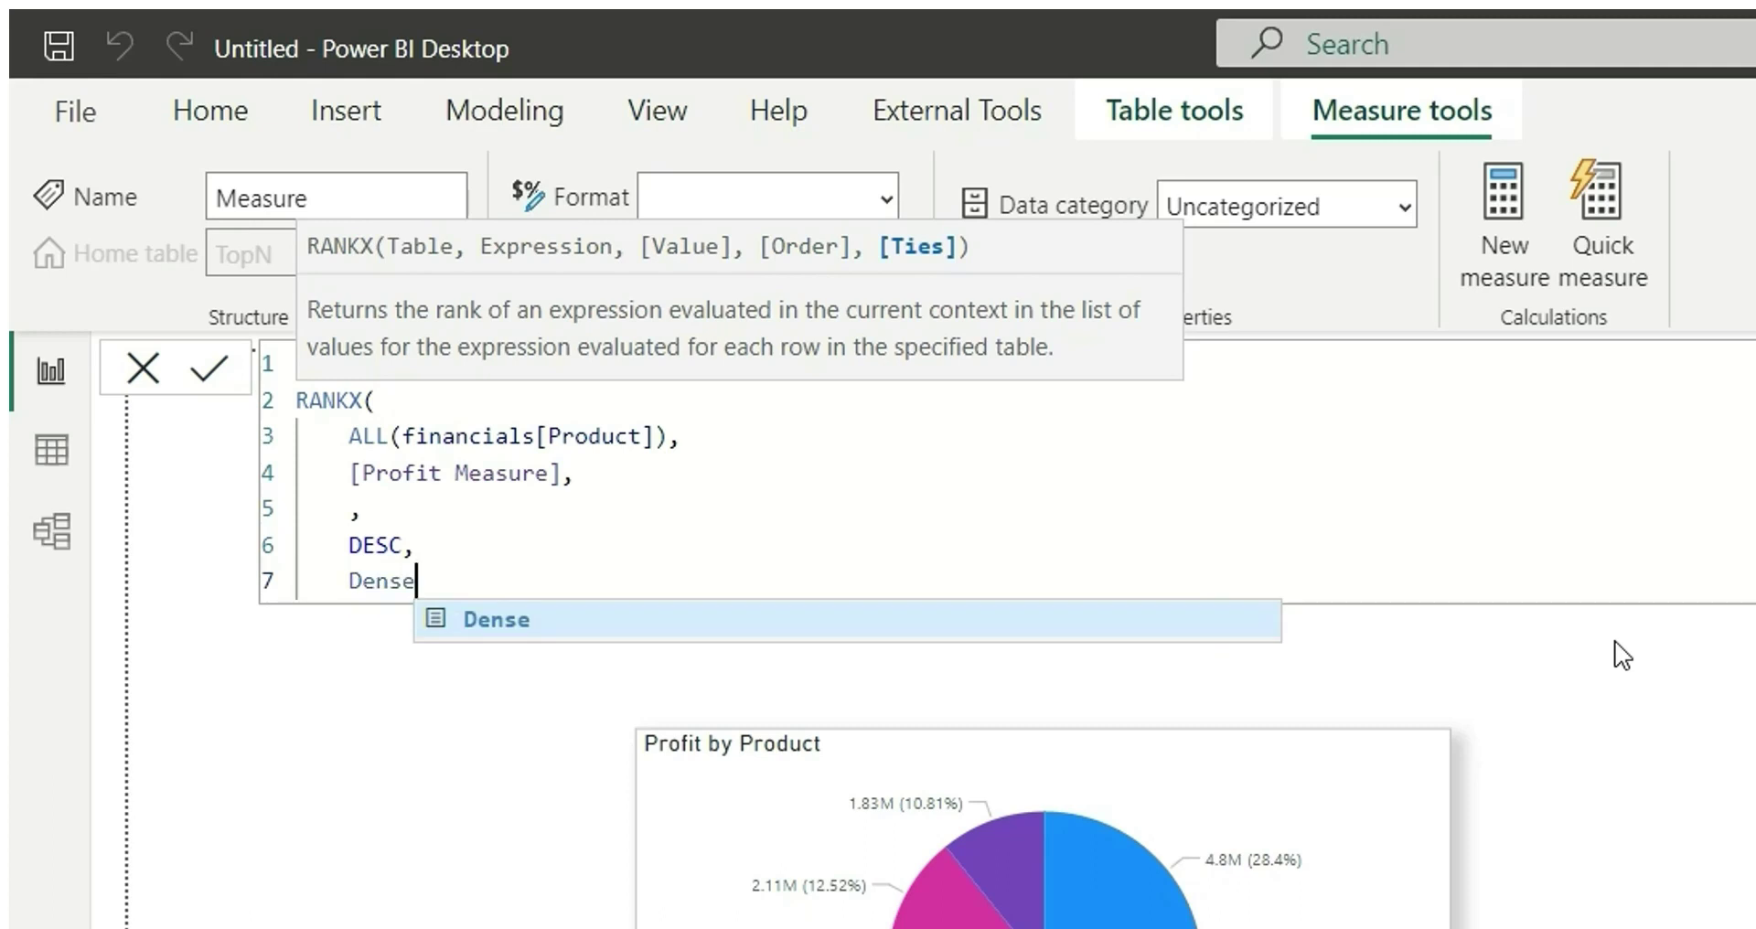
pyautogui.hotkey('shift', 'Return')
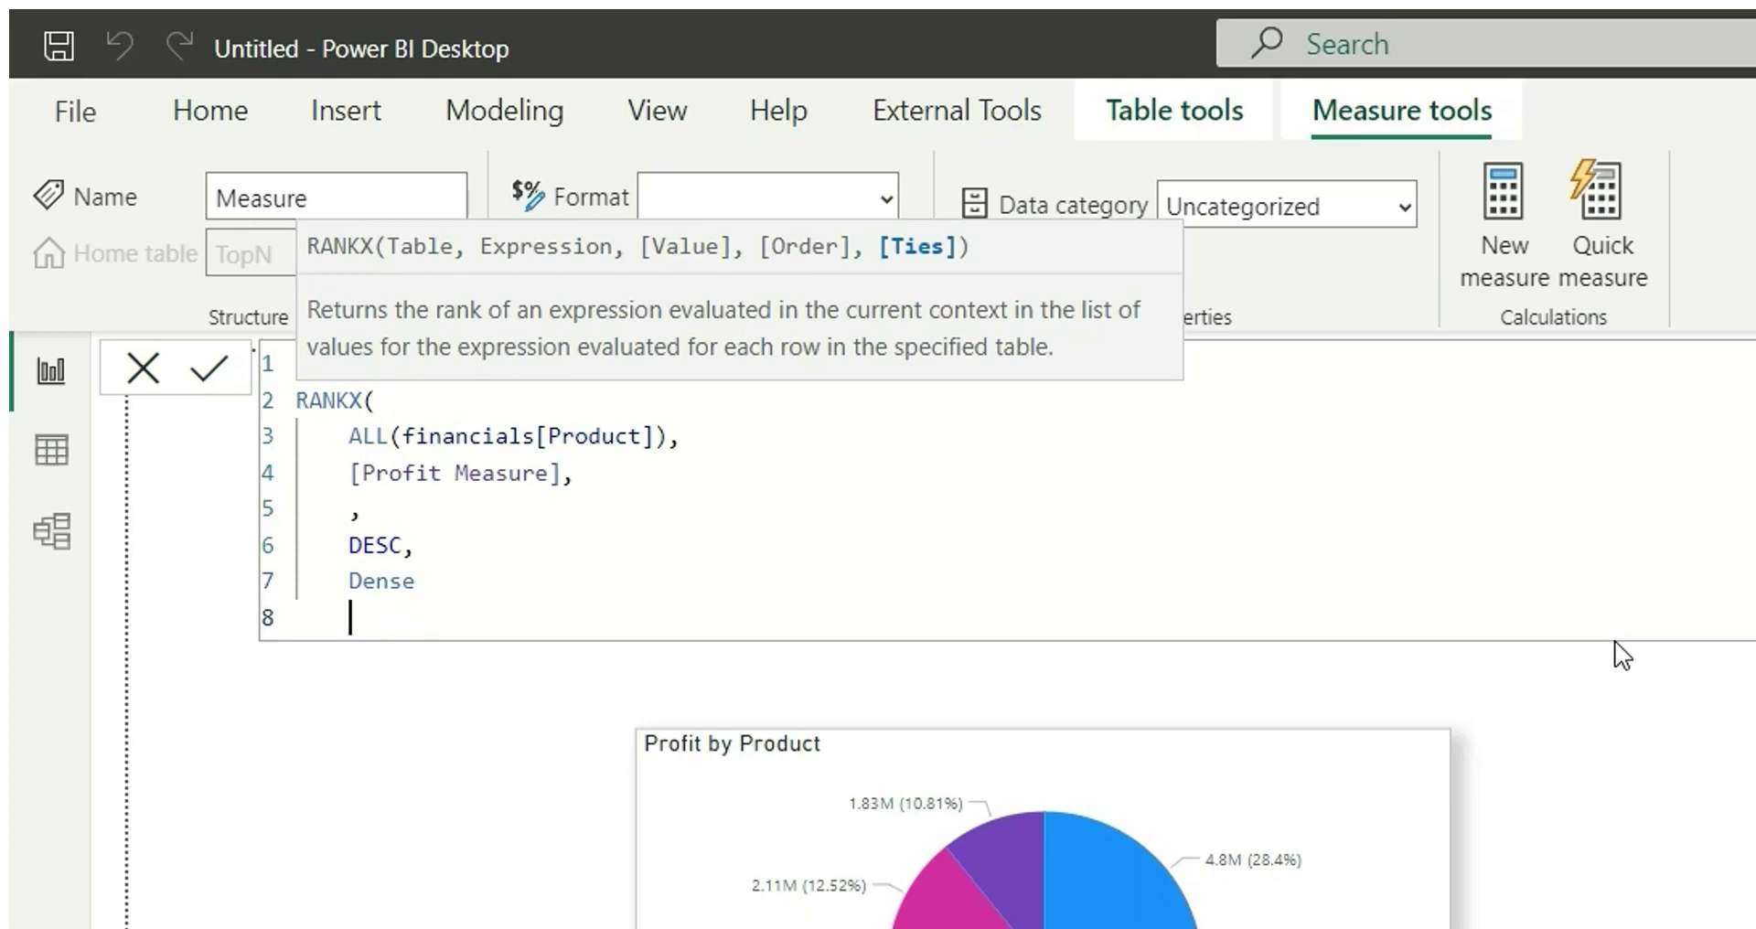
pyautogui.write(')')
pyautogui.press('Return')
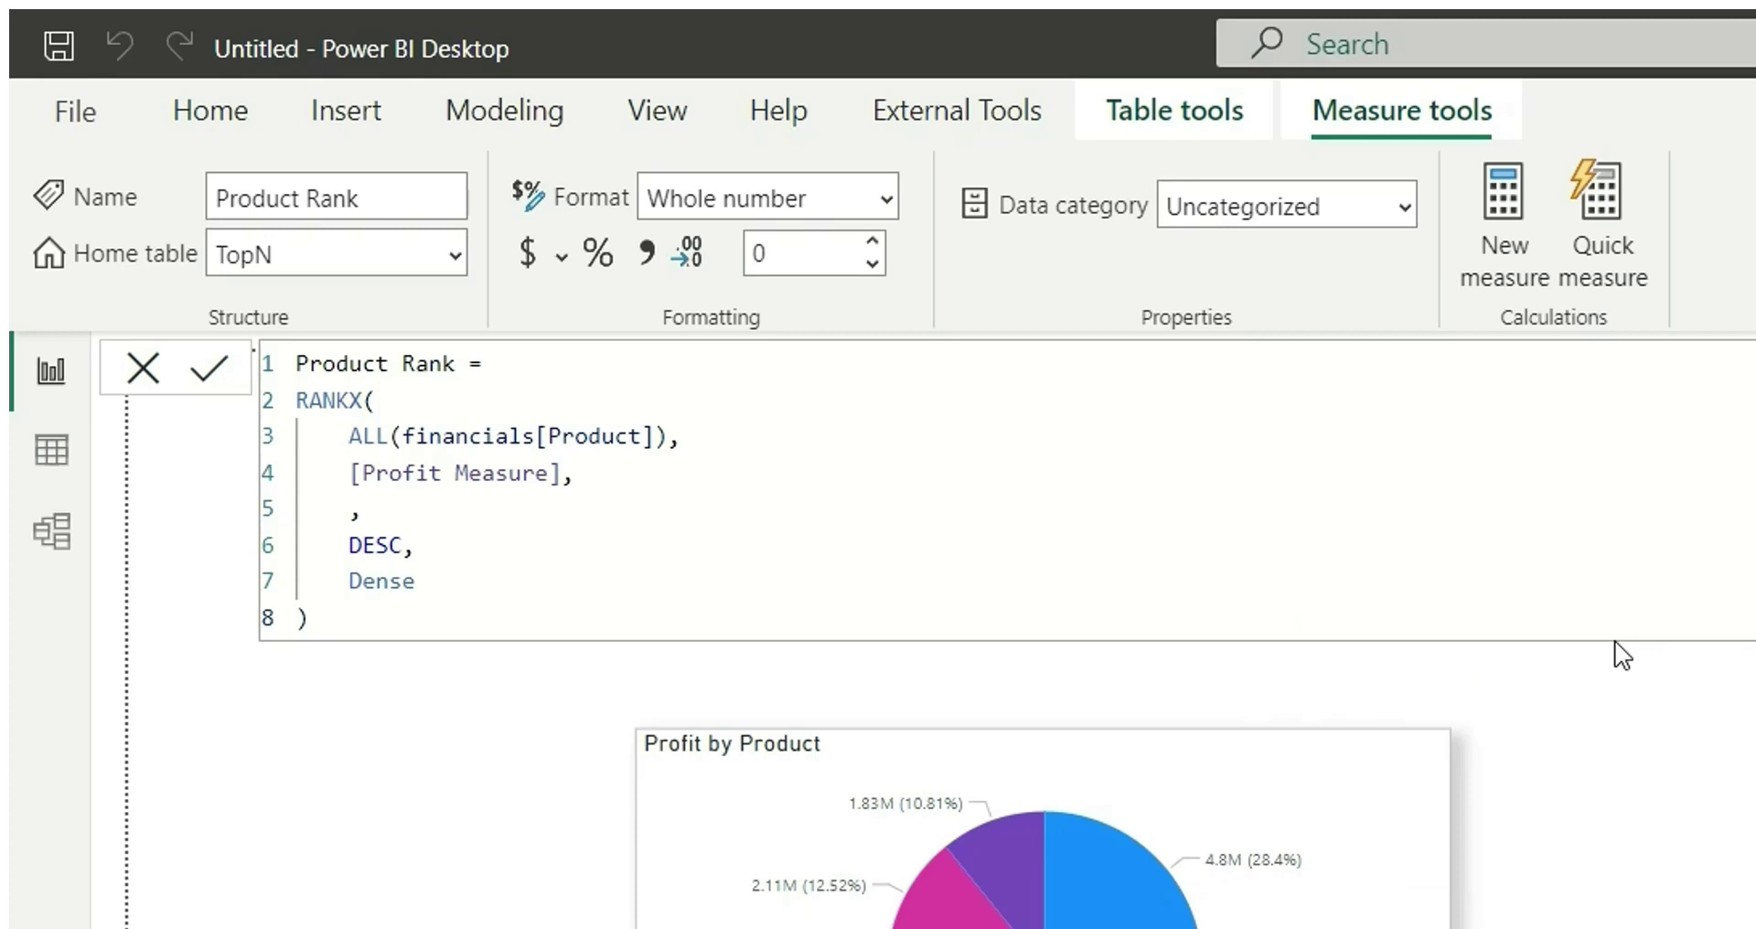
# - Create a new measure named TopN Condition in the TopN table and begin its formula on a second line
pyautogui.click(1506, 241)
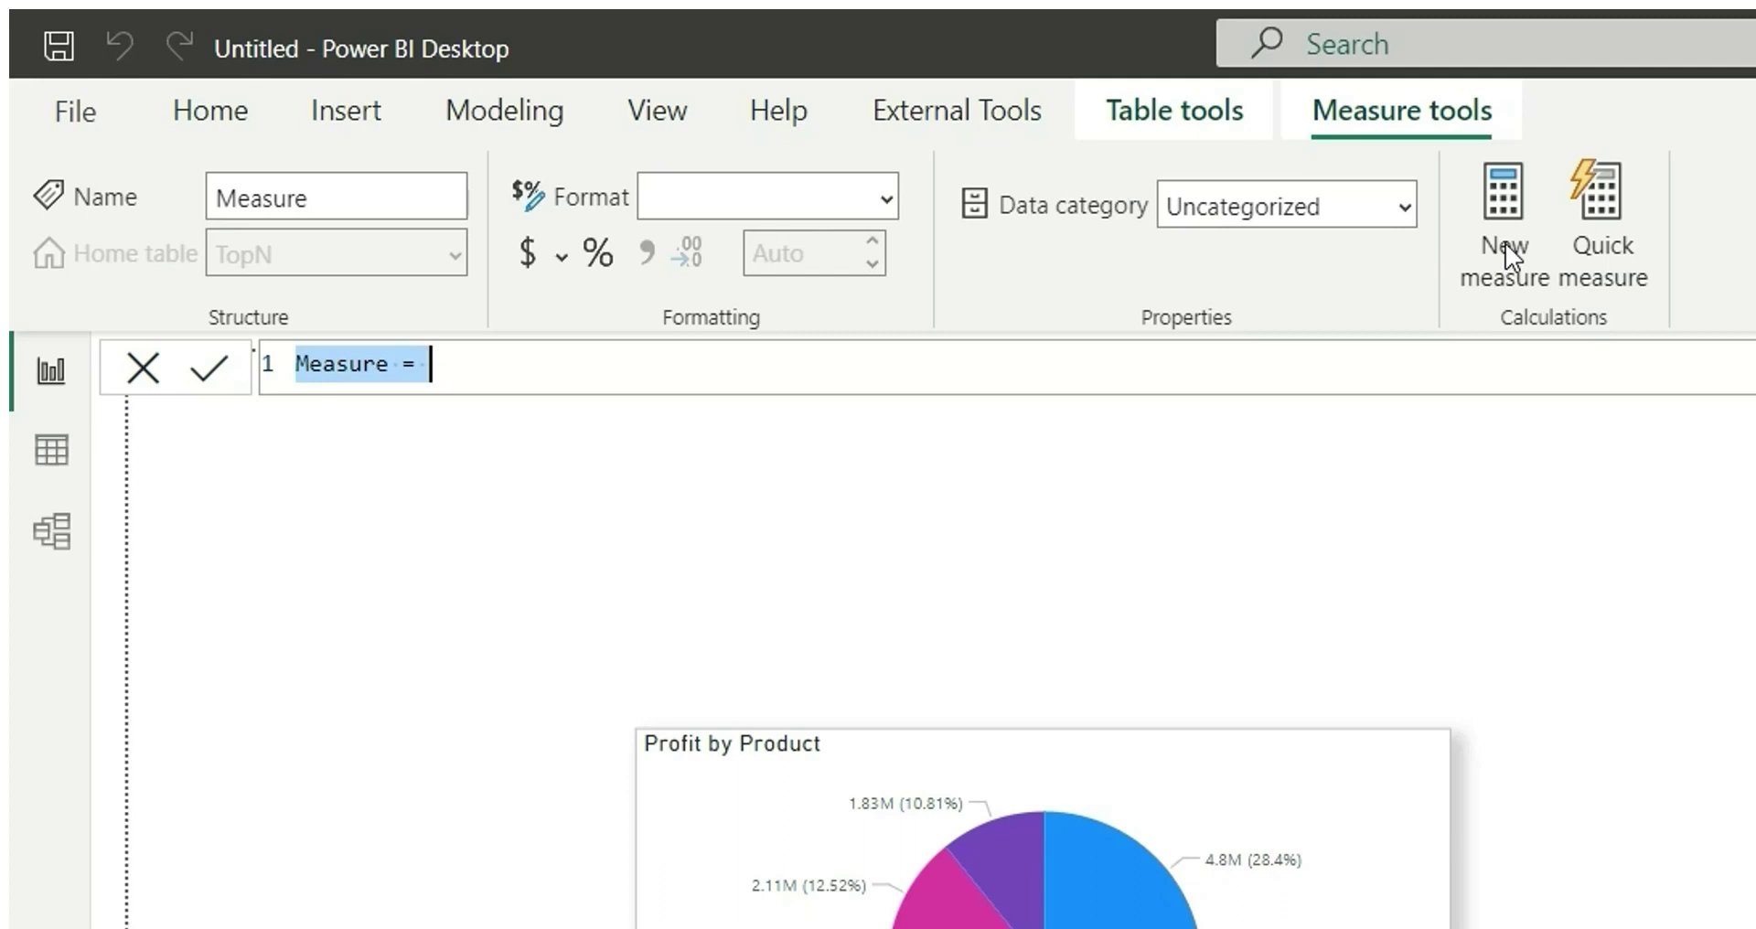
pyautogui.write('TopN C')
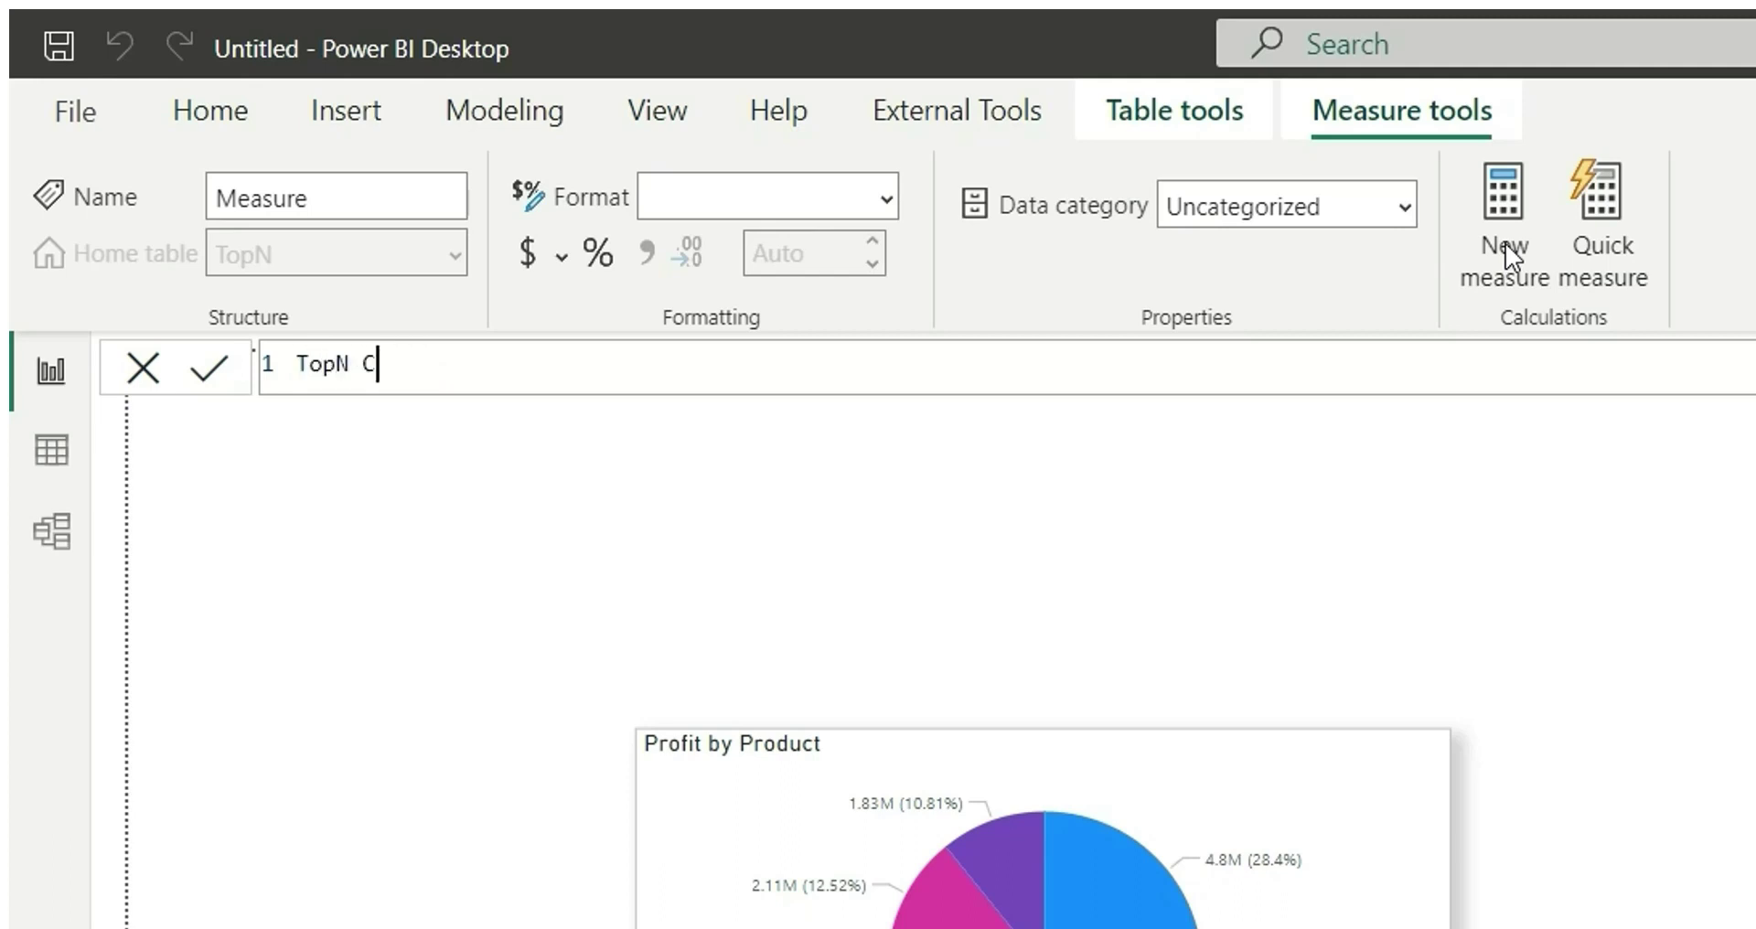
pyautogui.write('ondition =')
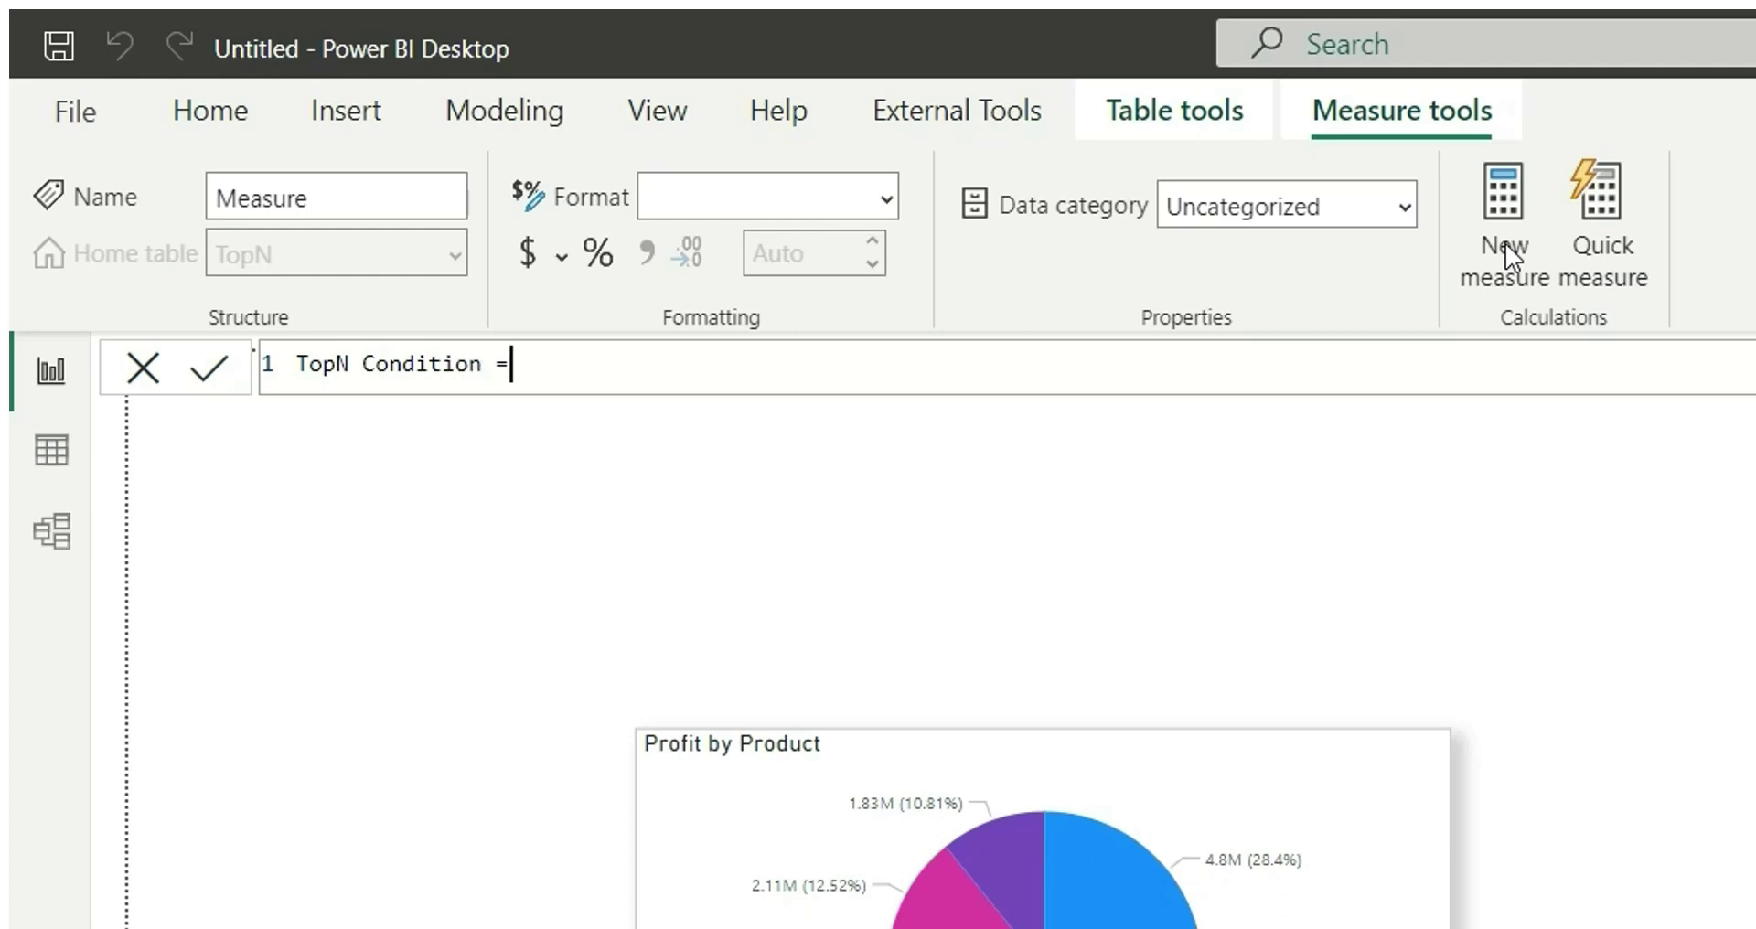
pyautogui.press('Return')
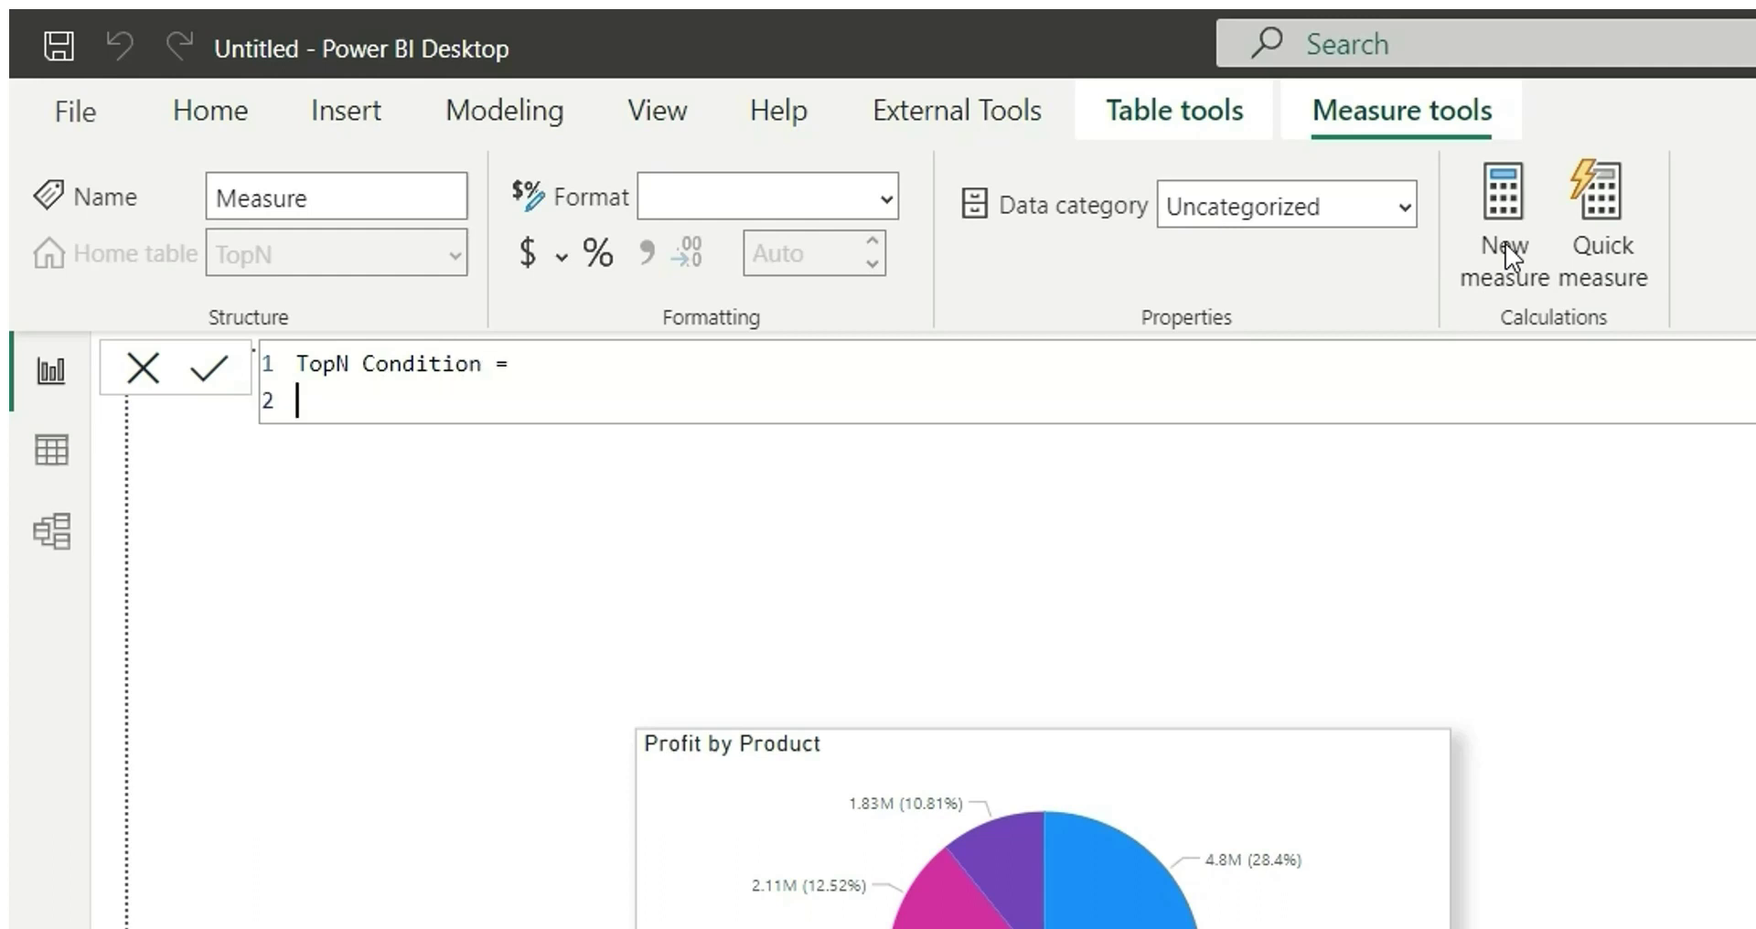
# - Start the formula with IF and begin its logical test on a new line with [Product Rank] <=
pyautogui.write('if')
pyautogui.press('Tab')
pyautogui.hotkey('shift', 'Return')
pyautogui.write('[pr')
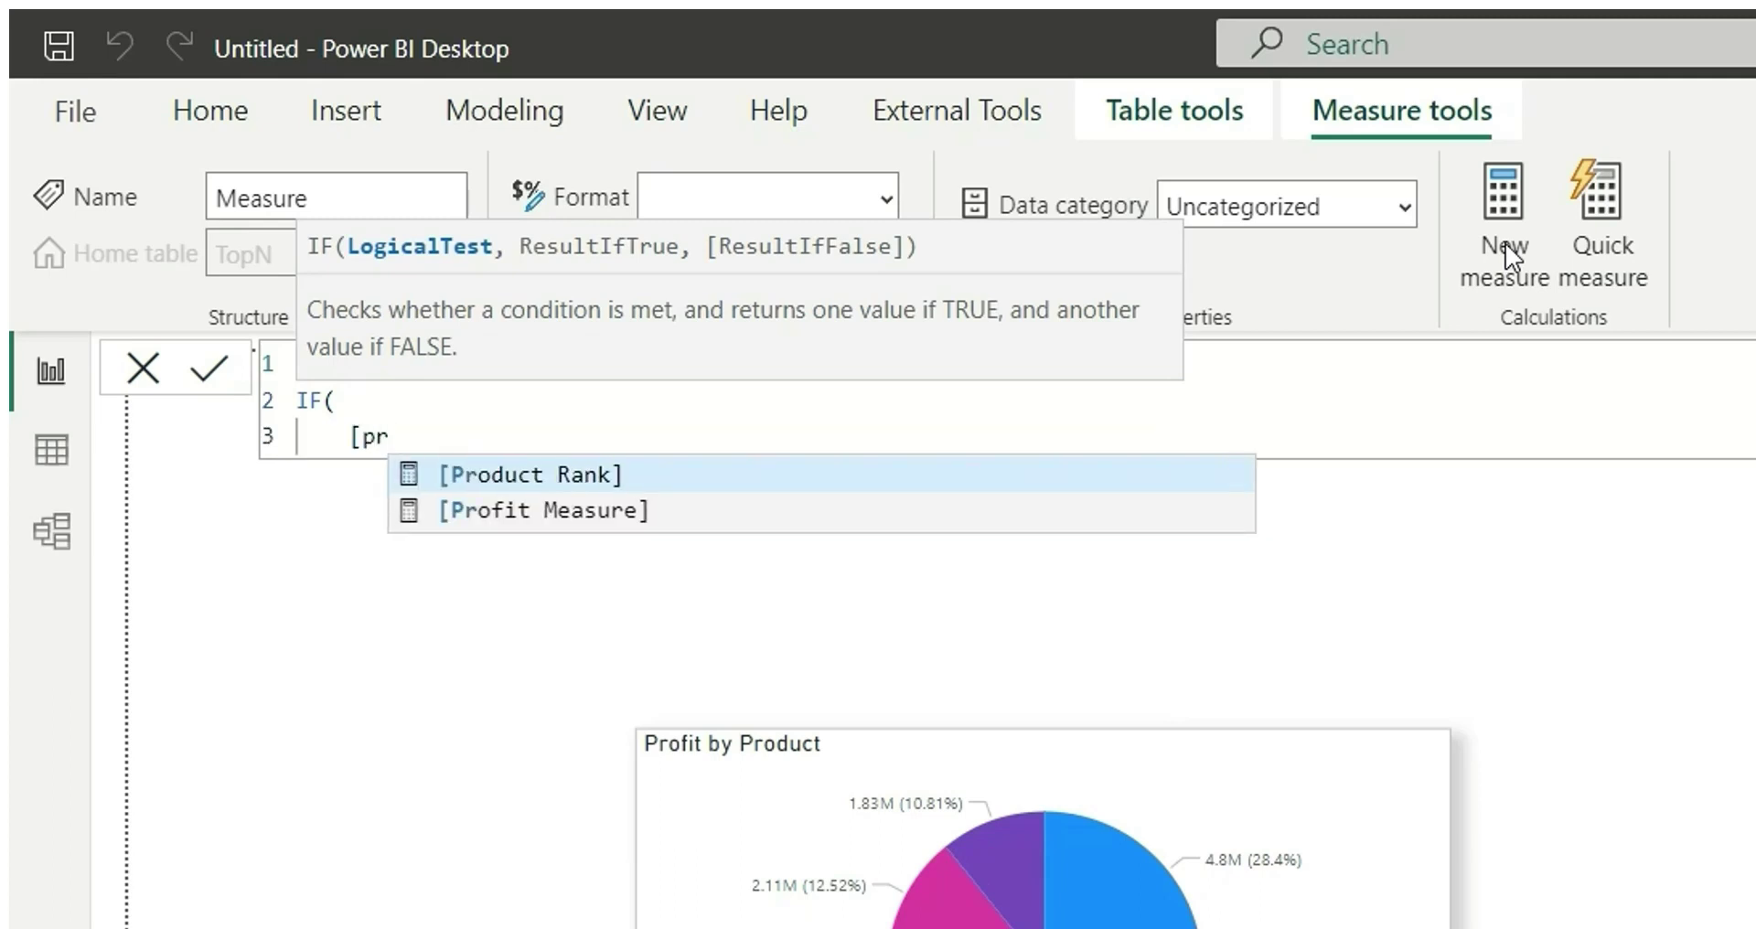
pyautogui.press('Tab')
pyautogui.write('<= ')
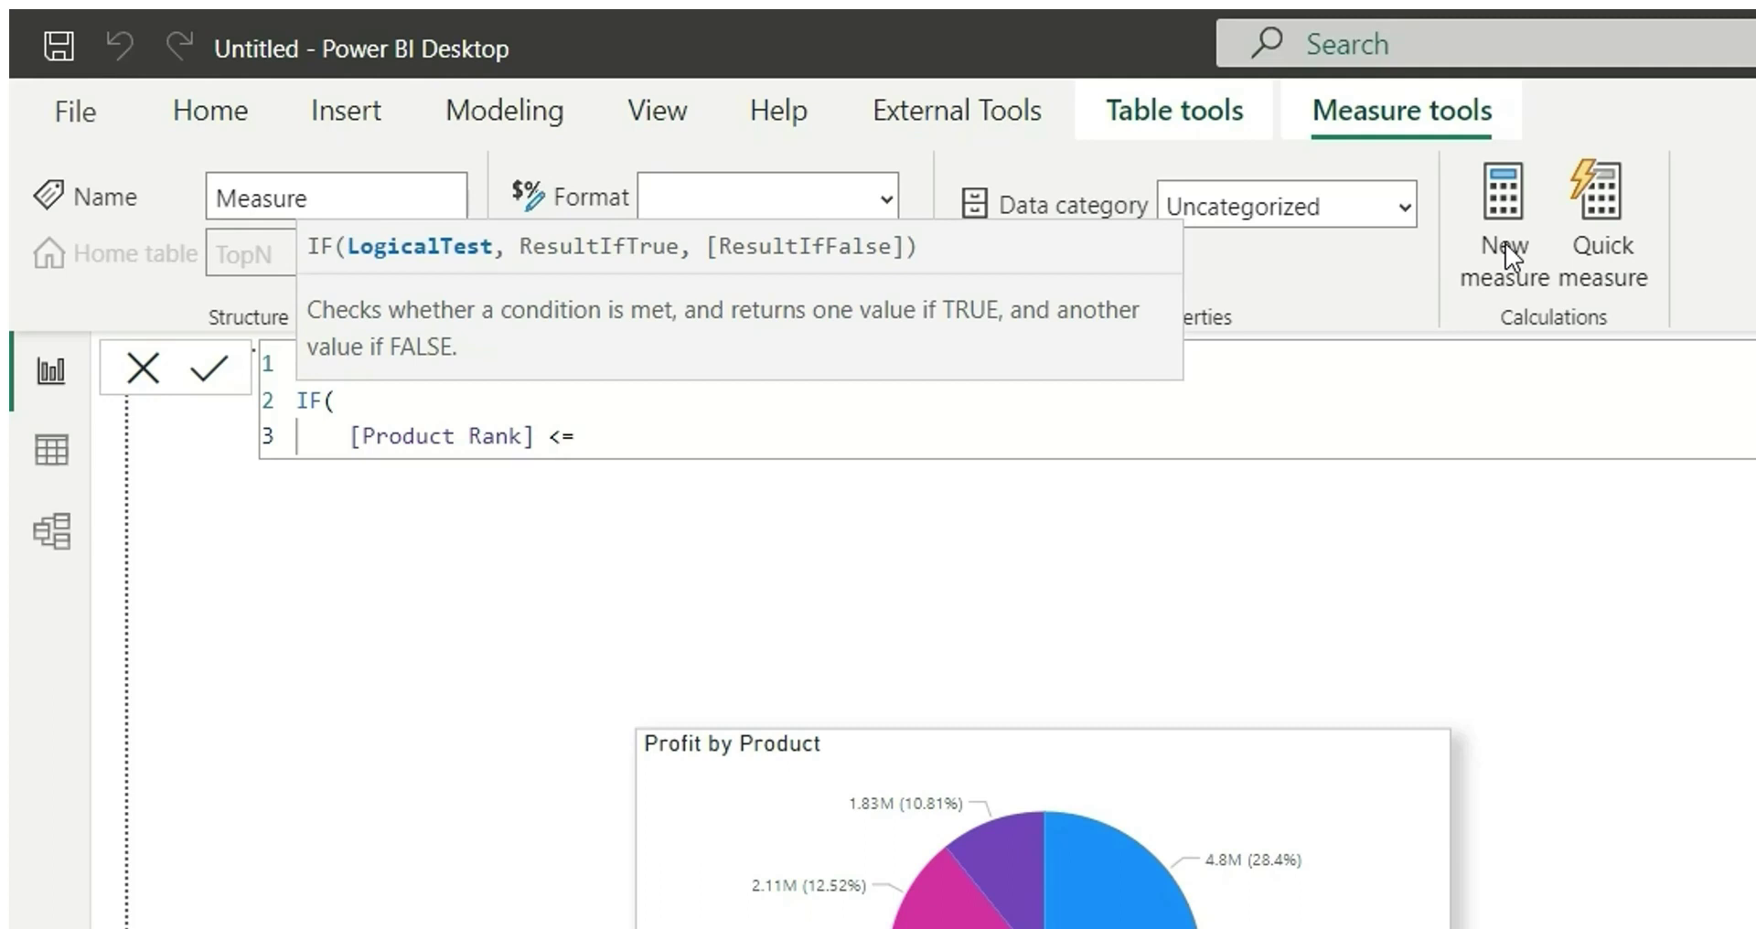
# - Complete the logical test by comparing the rank with SELECTEDVALUE('TopN'[Value])
pyautogui.write('sele')
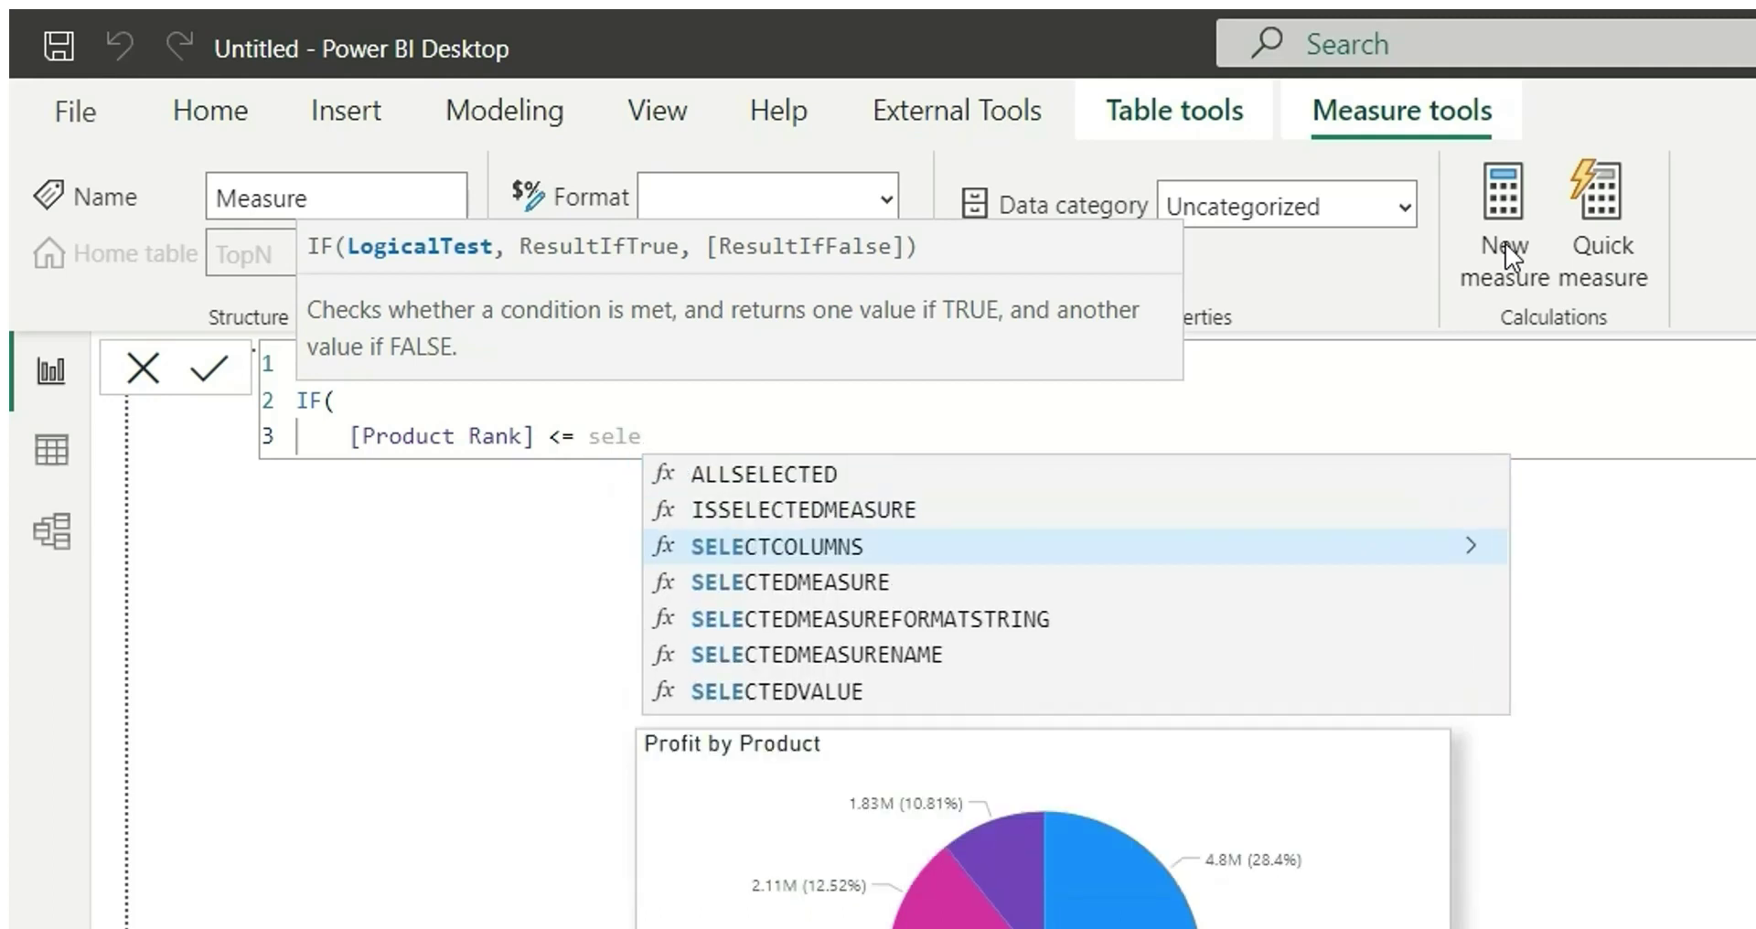
pyautogui.write('cted')
pyautogui.write('v')
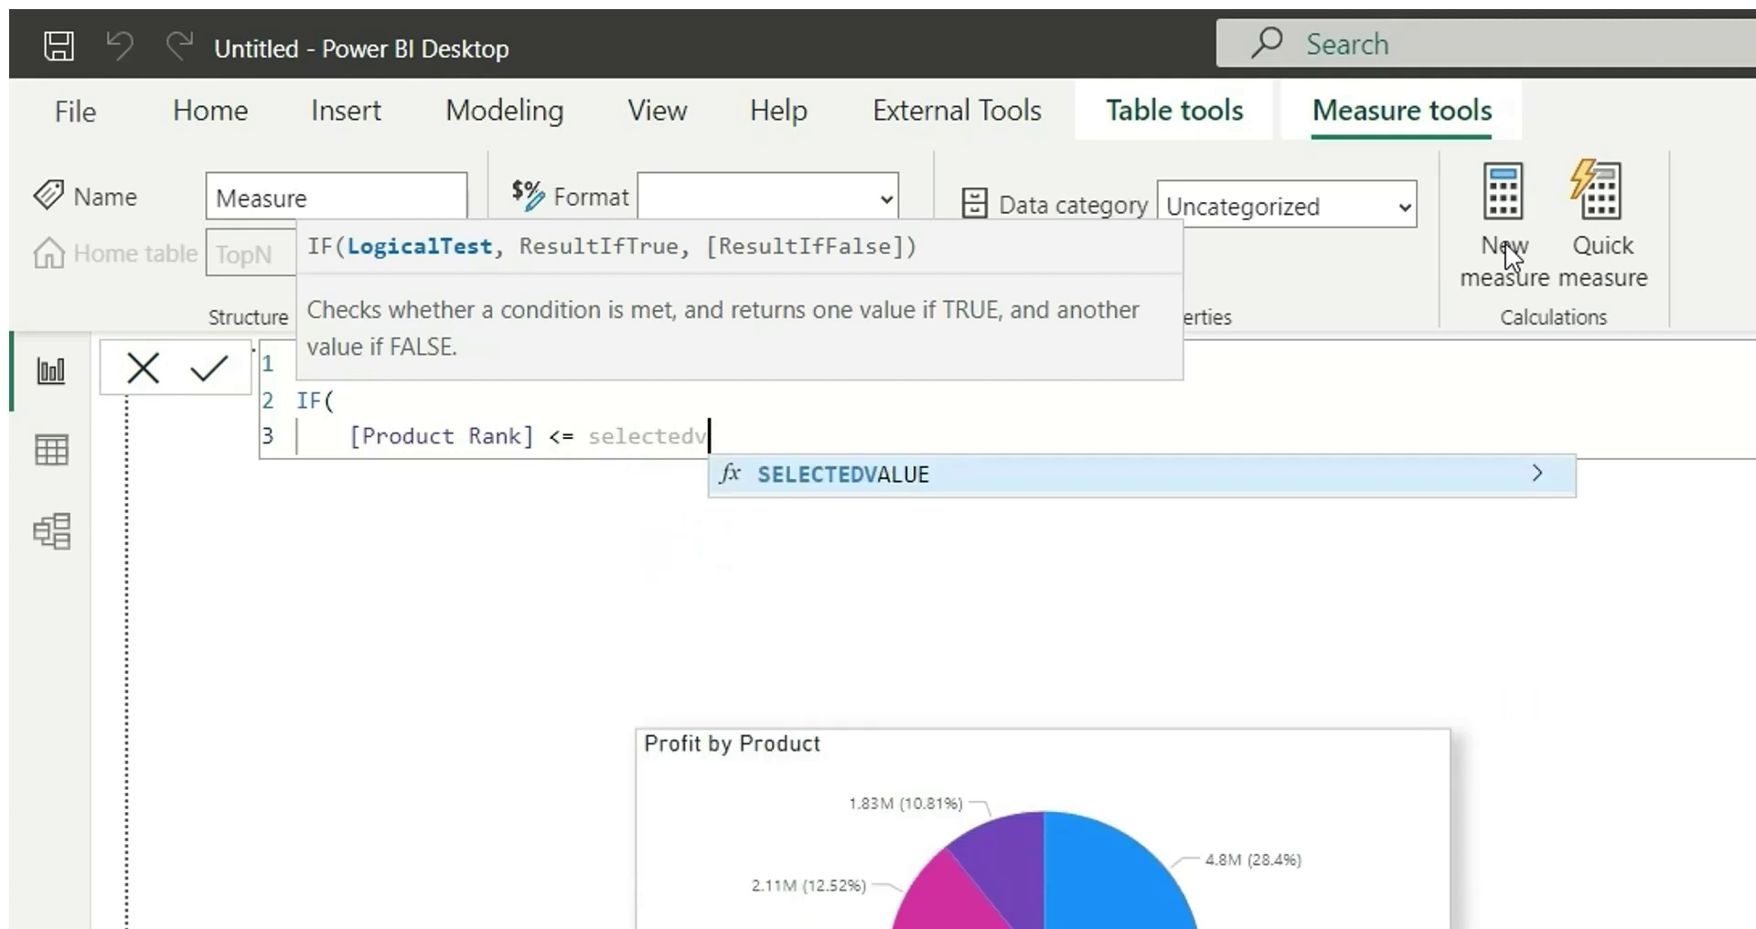
pyautogui.press('Tab')
pyautogui.write('val')
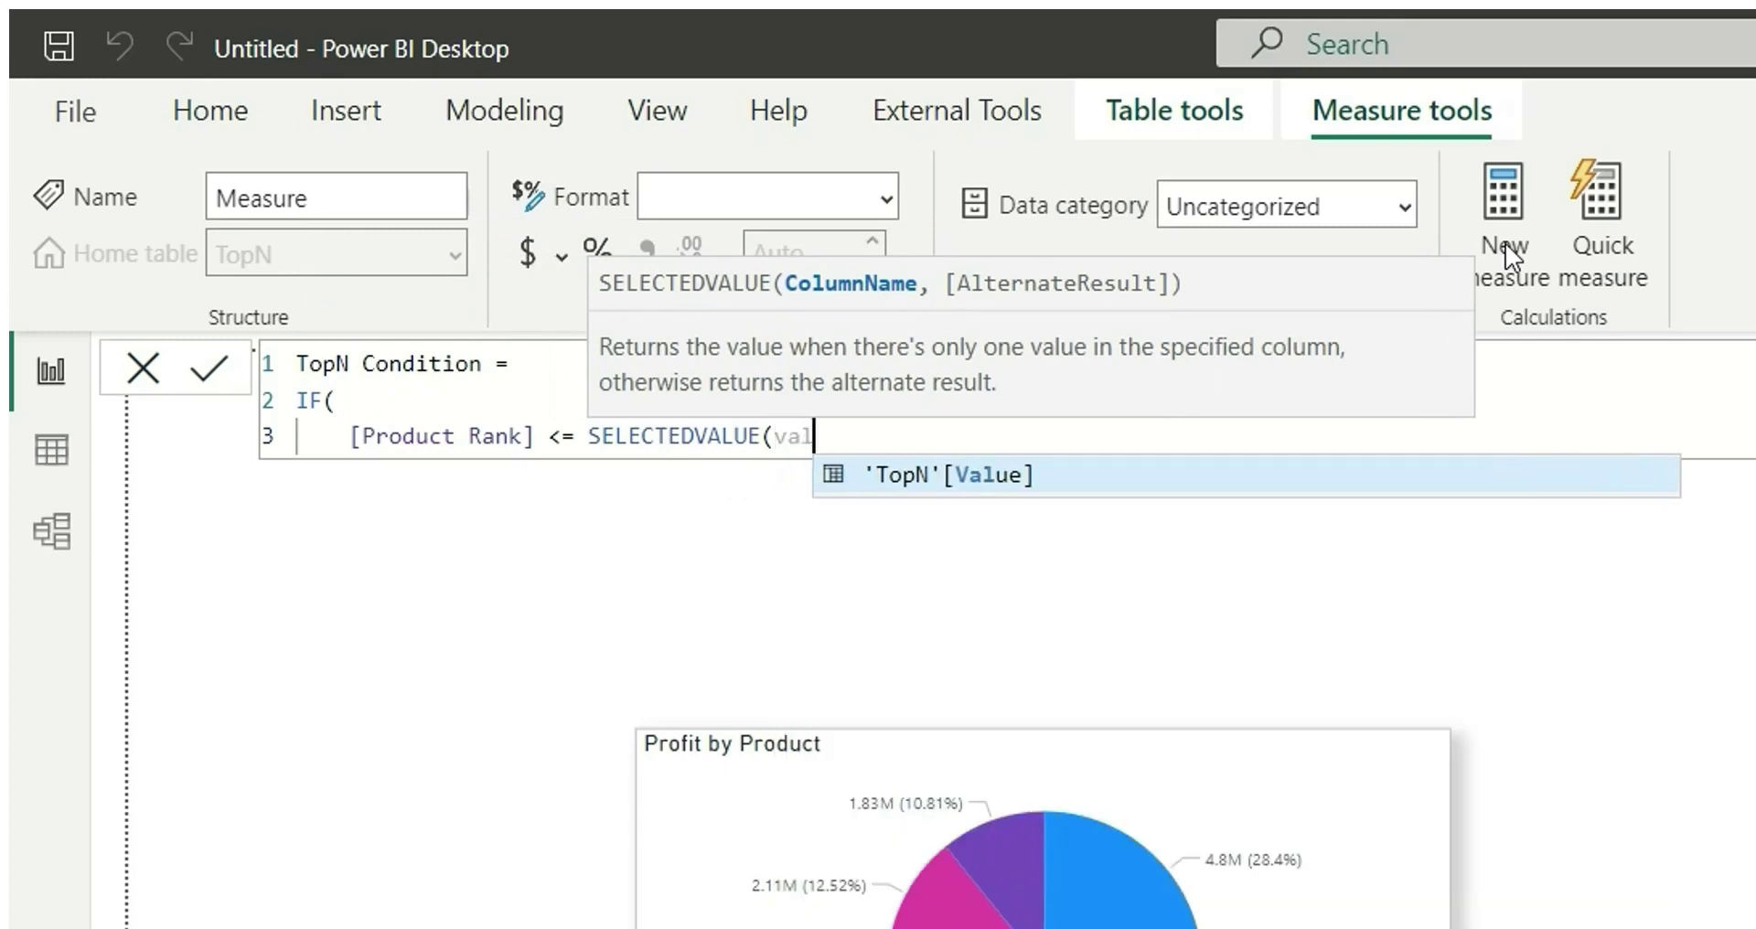
pyautogui.press('Tab')
pyautogui.write('),')
pyautogui.press('Return')
# - Have the IF return 1 when true and 0 when false, each on its own line, and commit the TopN Condition measure
pyautogui.write('1,')
pyautogui.press('Return')
pyautogui.write('0')
pyautogui.press('Return')
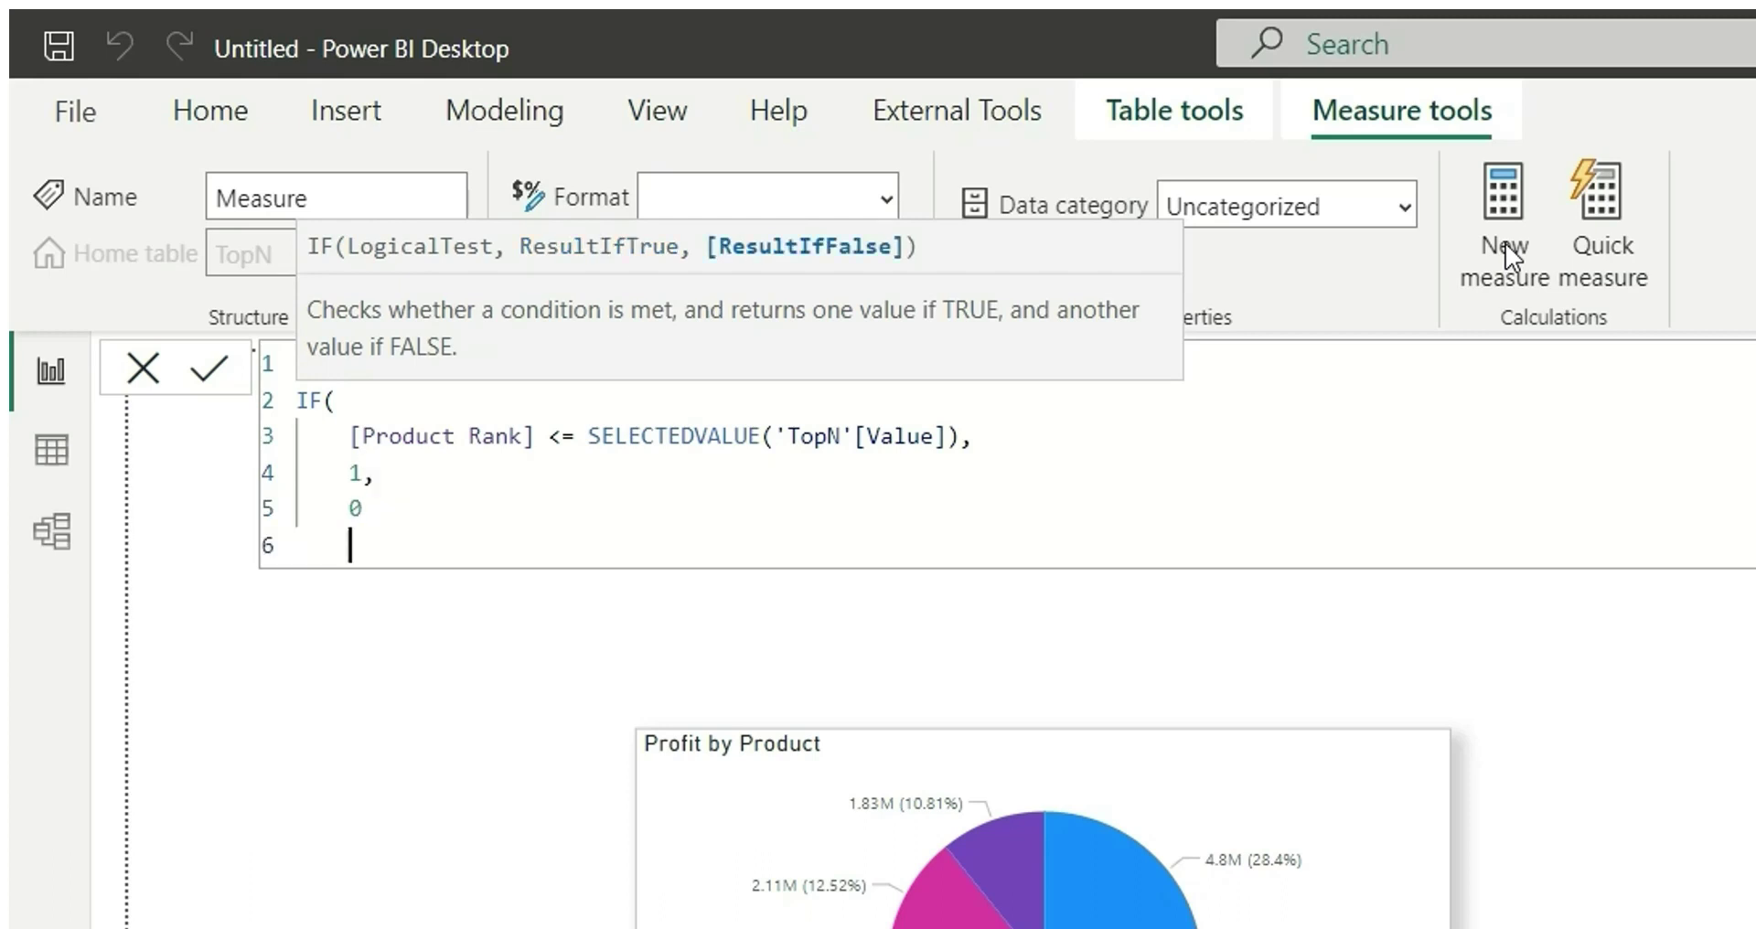
pyautogui.write(')')
pyautogui.press('Return')
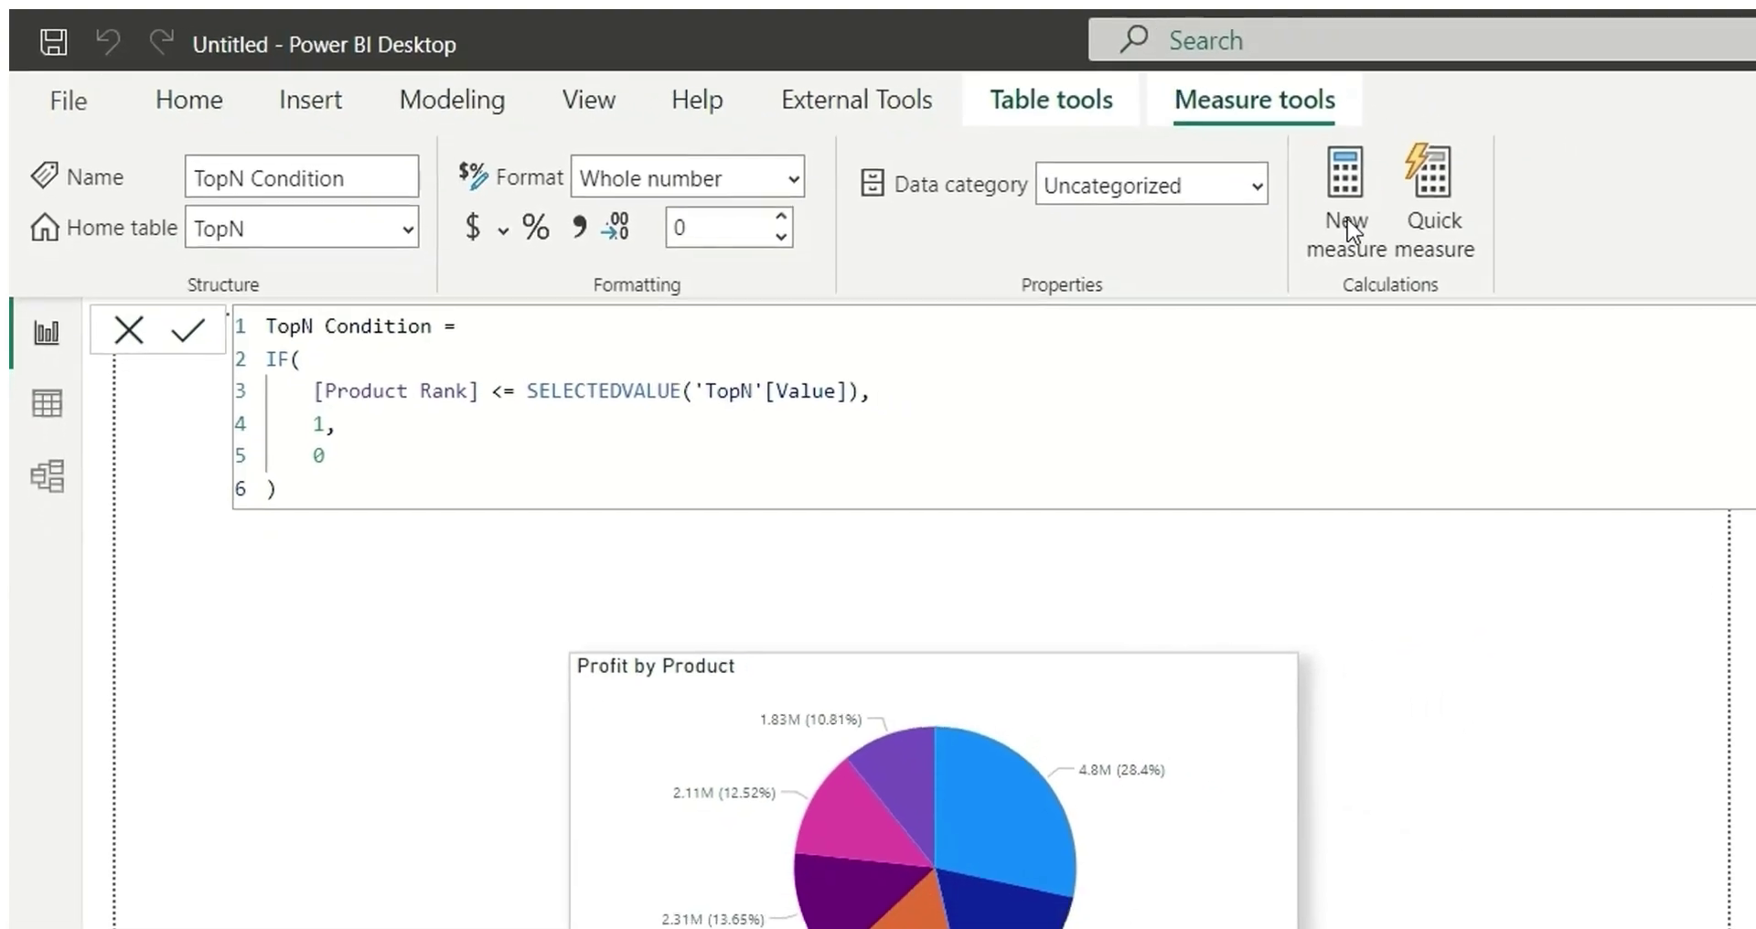
pyautogui.click(140, 360)
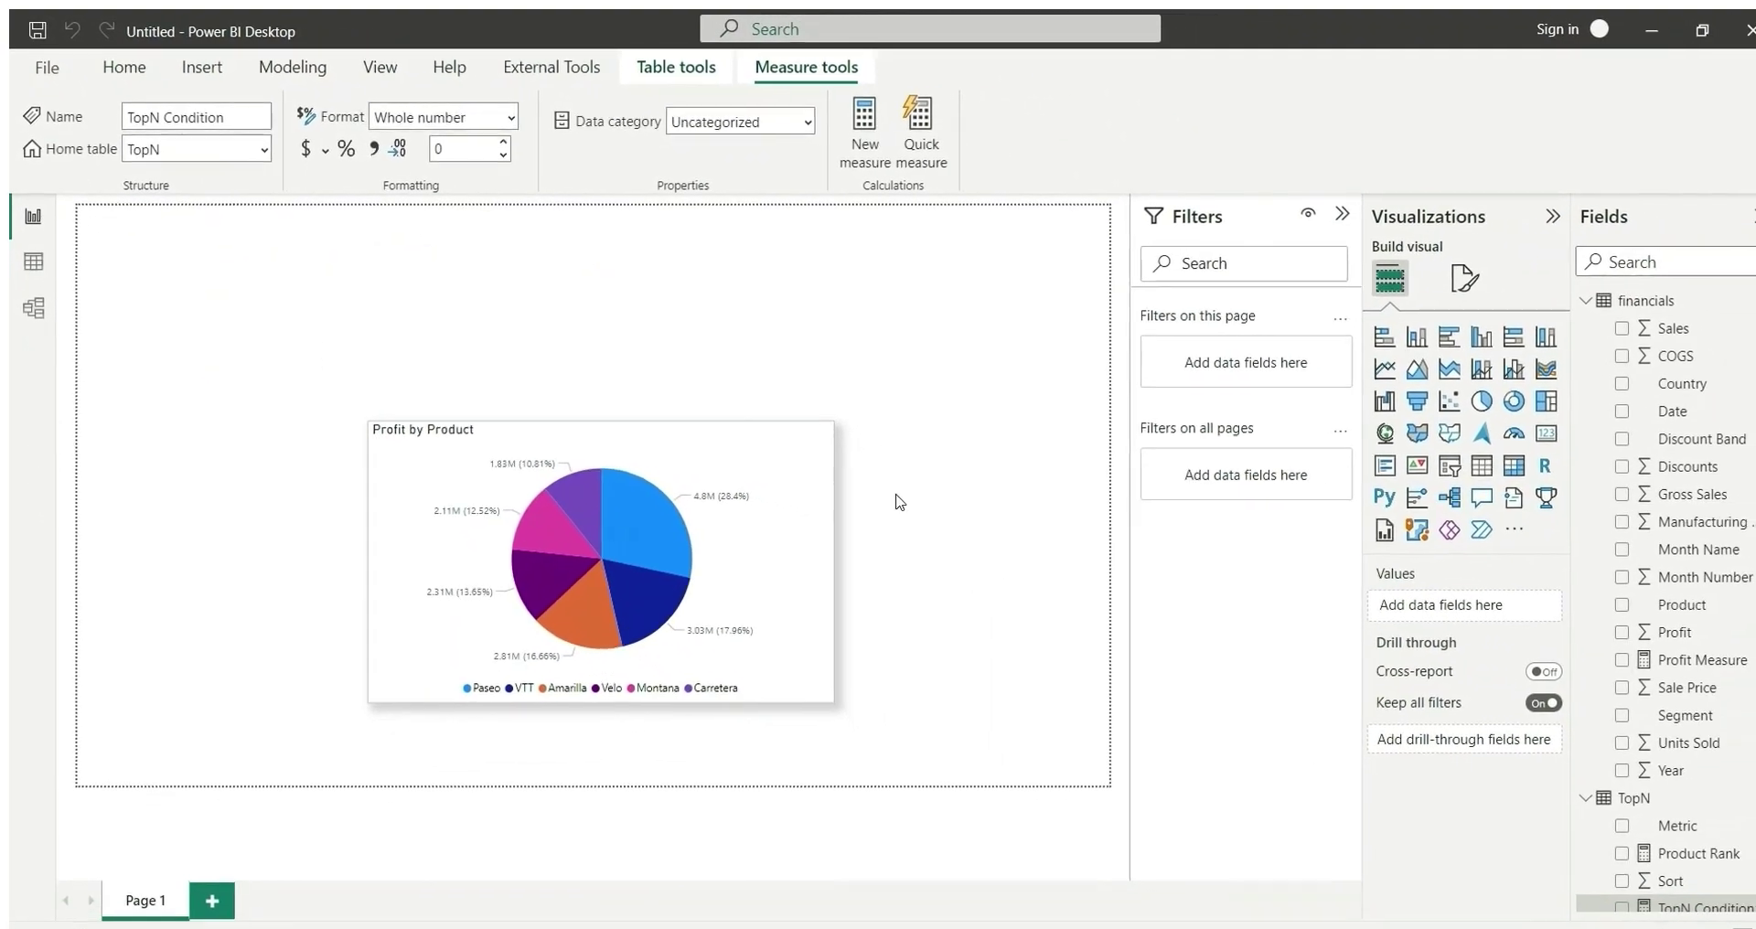
# - Add the TopN Condition measure as a visual-level filter on the Profit by Product pie chart
pyautogui.click(798, 520)
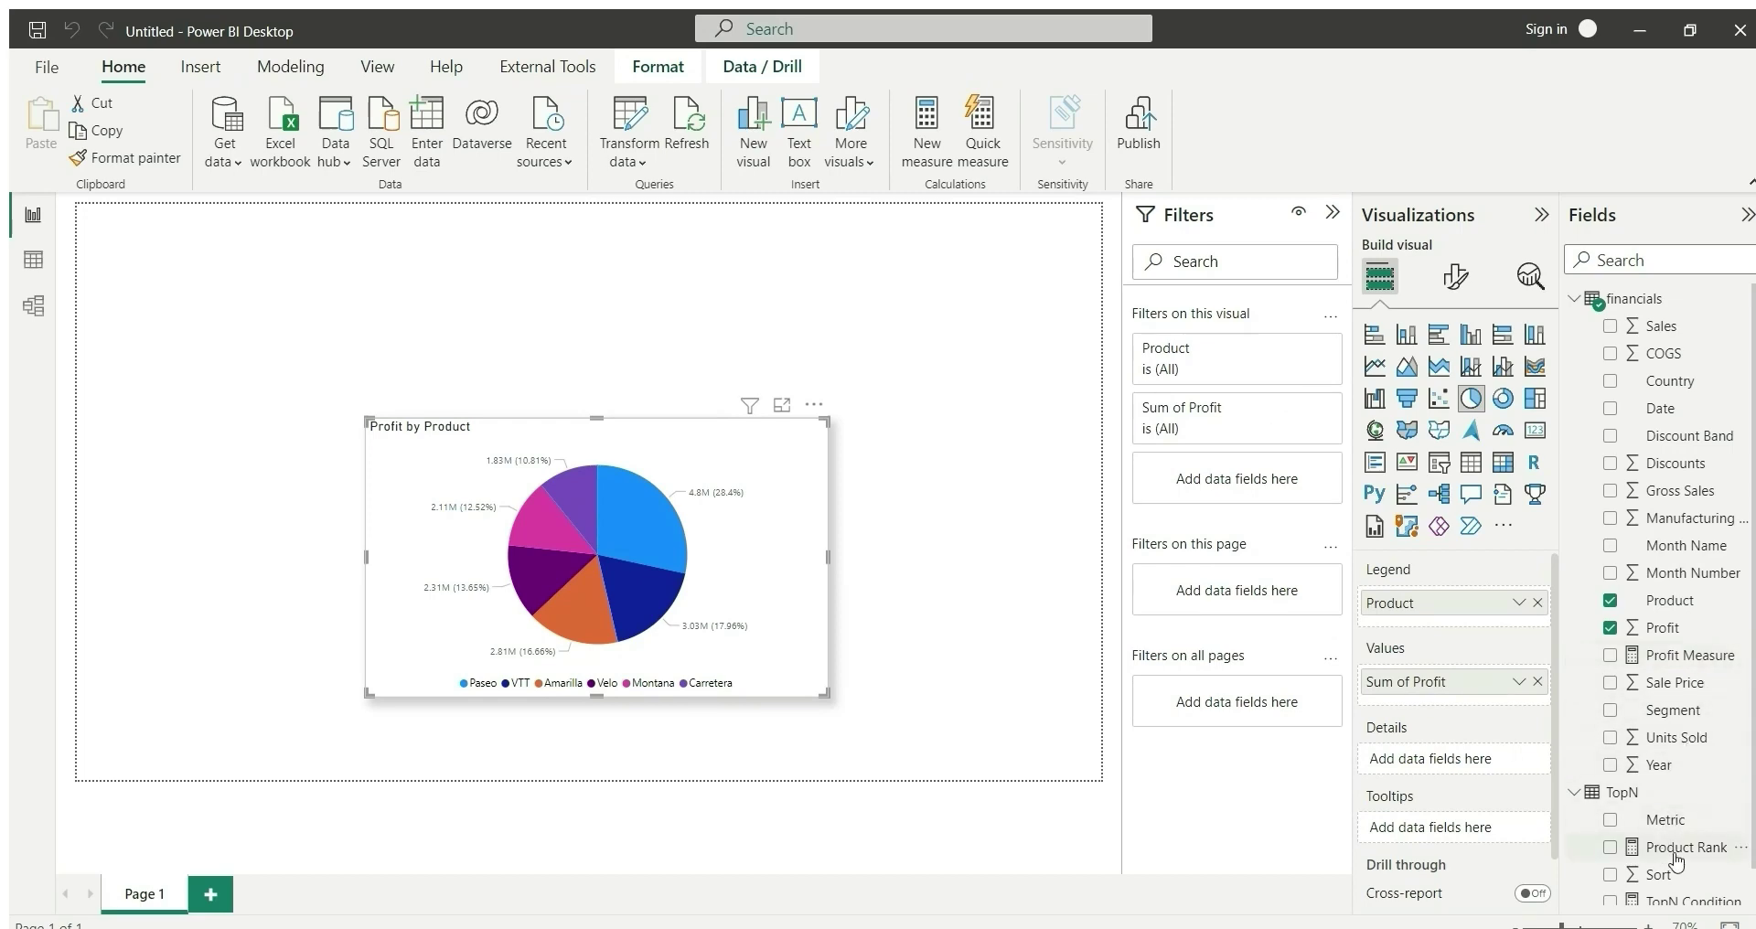
pyautogui.scroll(-1, 1674, 865)
pyautogui.moveTo(1642, 863); pyautogui.dragTo(1227, 431)
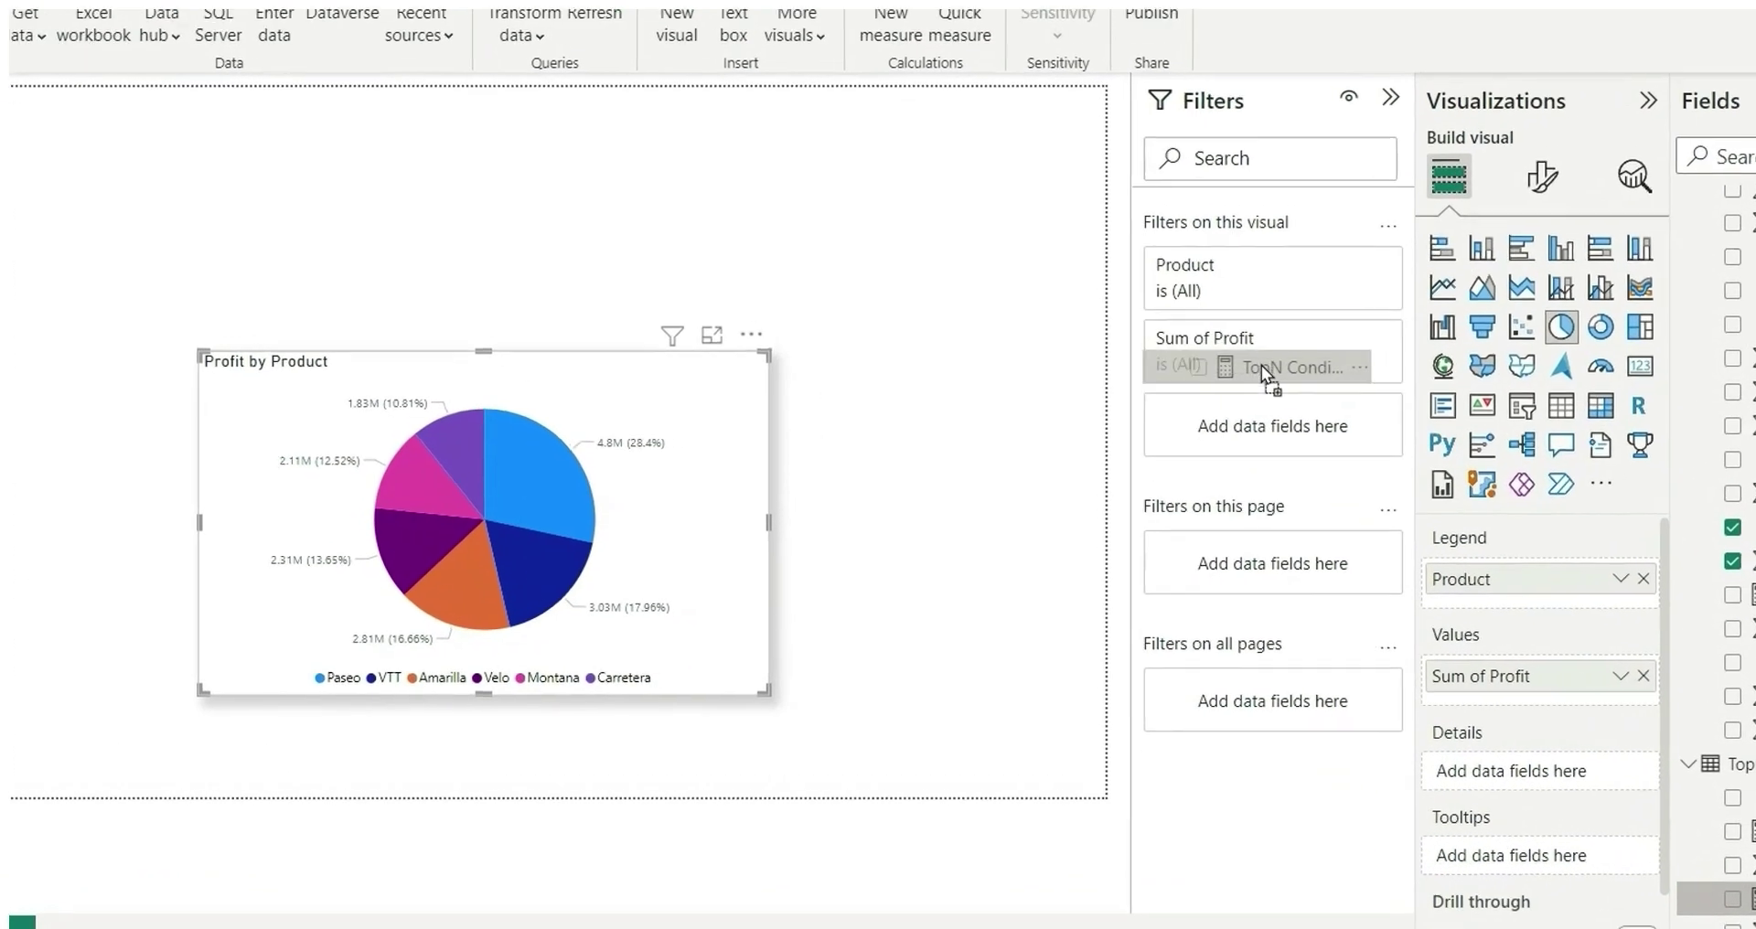
pyautogui.moveTo(1260, 365); pyautogui.dragTo(1269, 424)
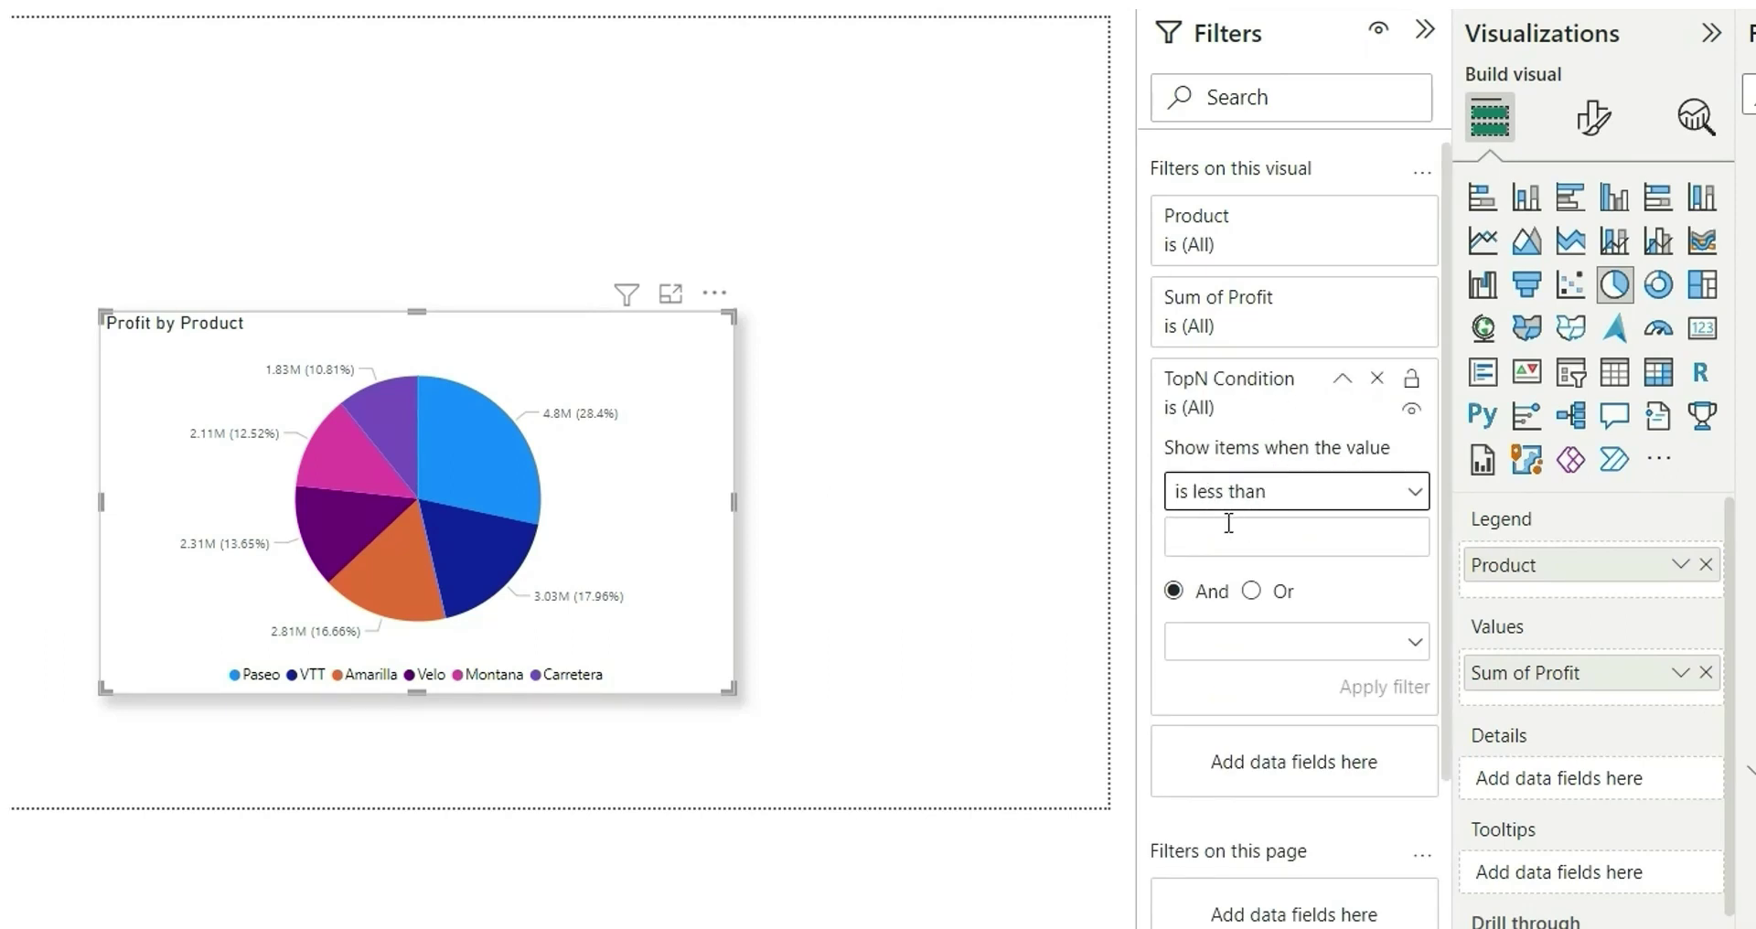
# - Set the TopN Condition filter to show items when the value is 1, and apply it
pyautogui.click(1183, 505)
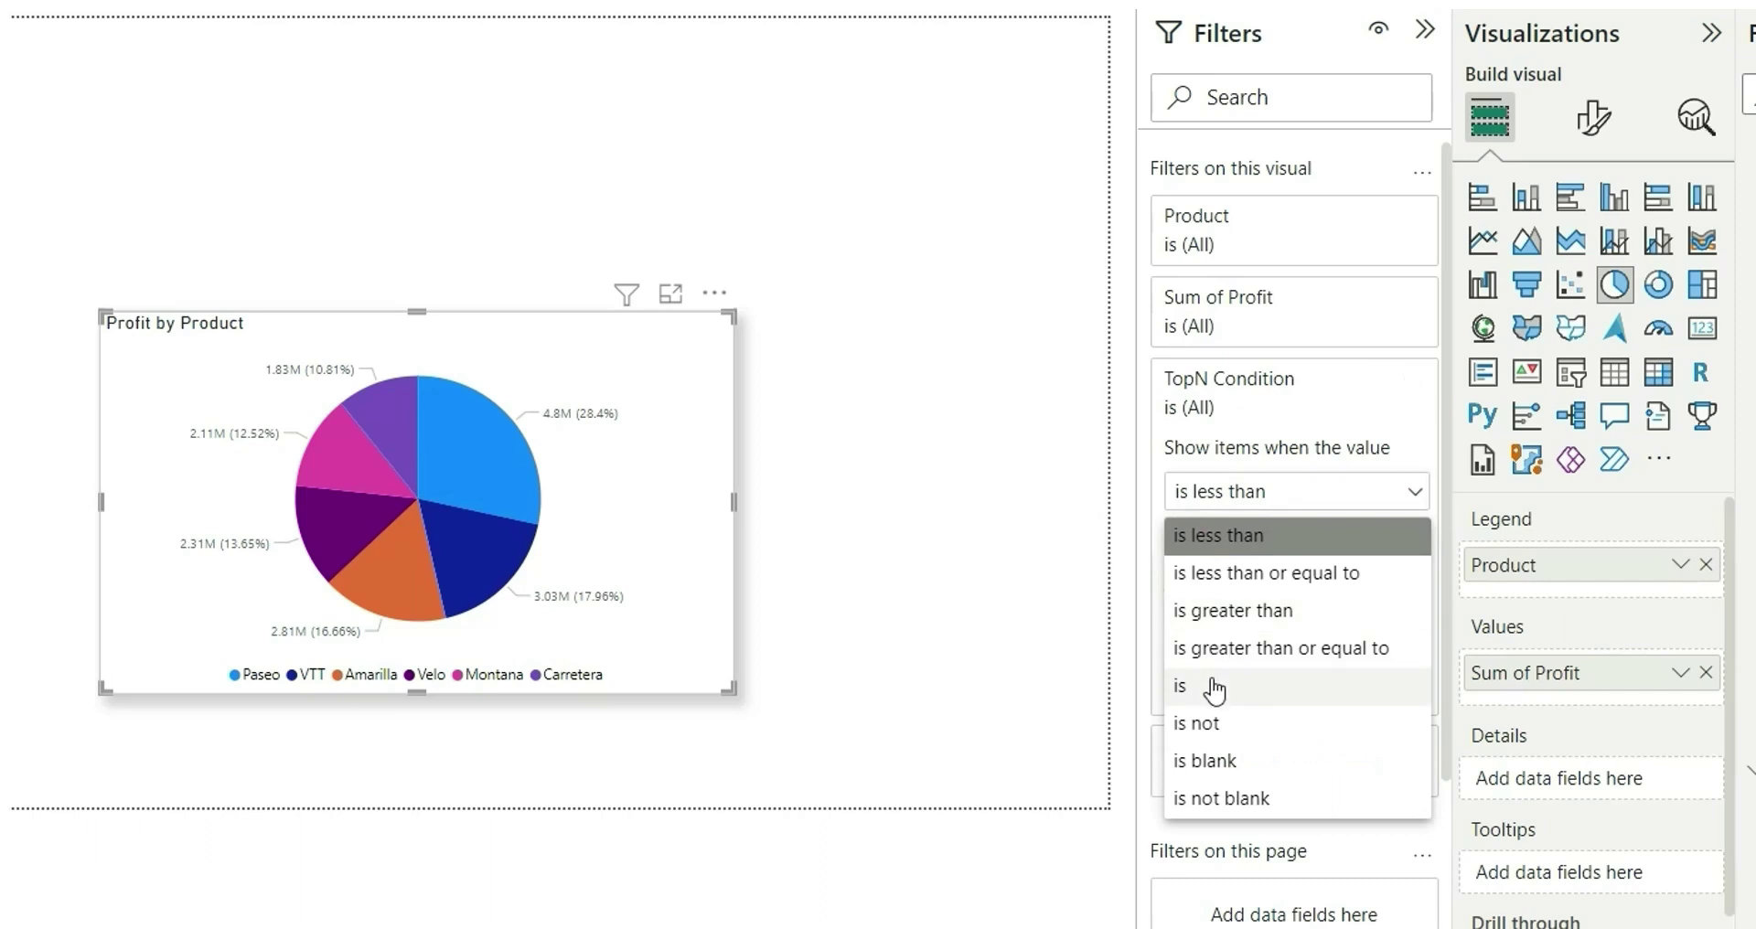
pyautogui.click(1216, 686)
pyautogui.click(1215, 538)
pyautogui.write('1')
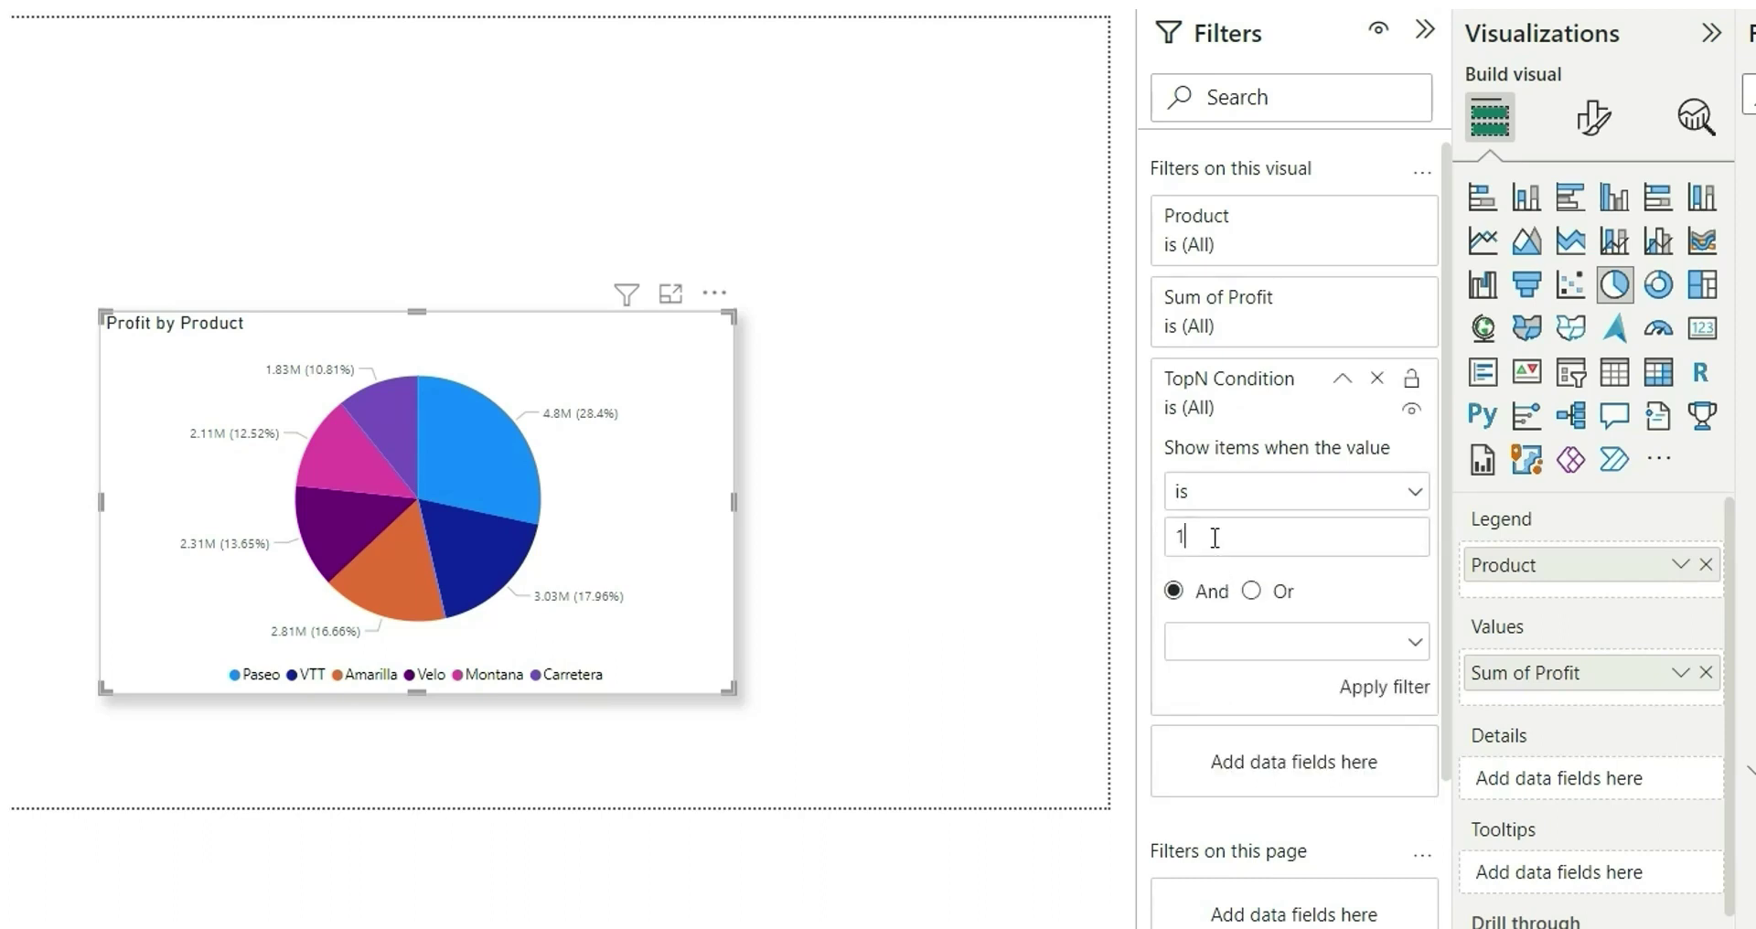
pyautogui.click(1369, 688)
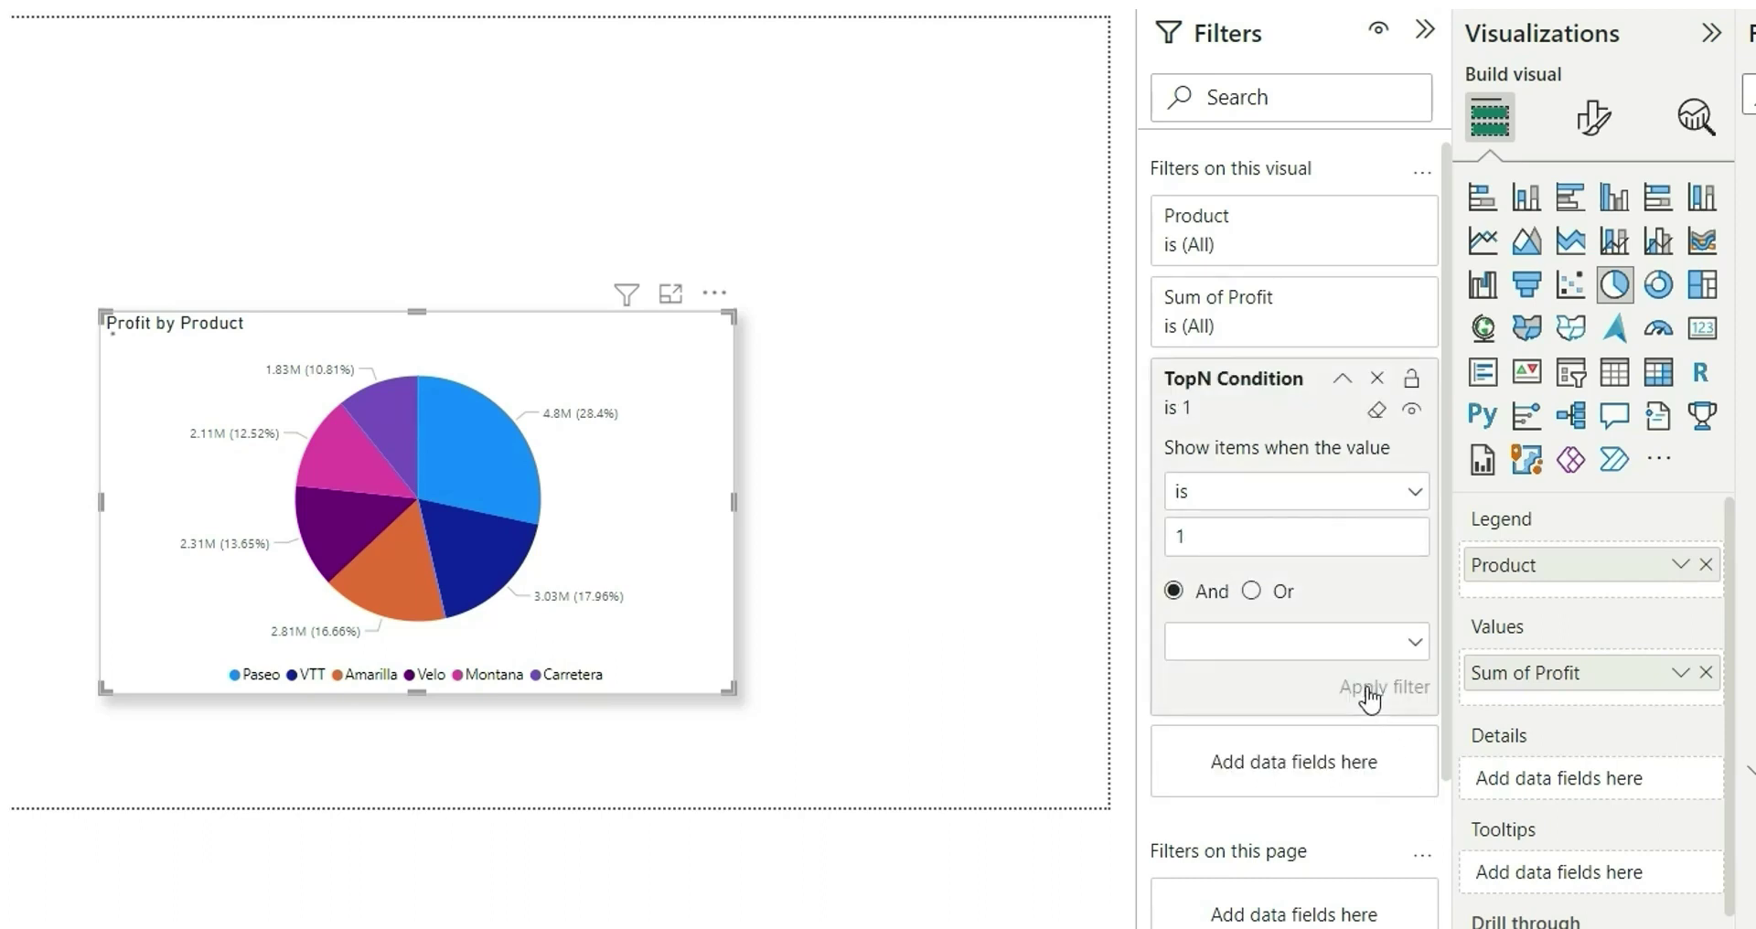
# - Add a slicer to the empty part of the report page, using the Metric field from the TopN table
pyautogui.click(777, 283)
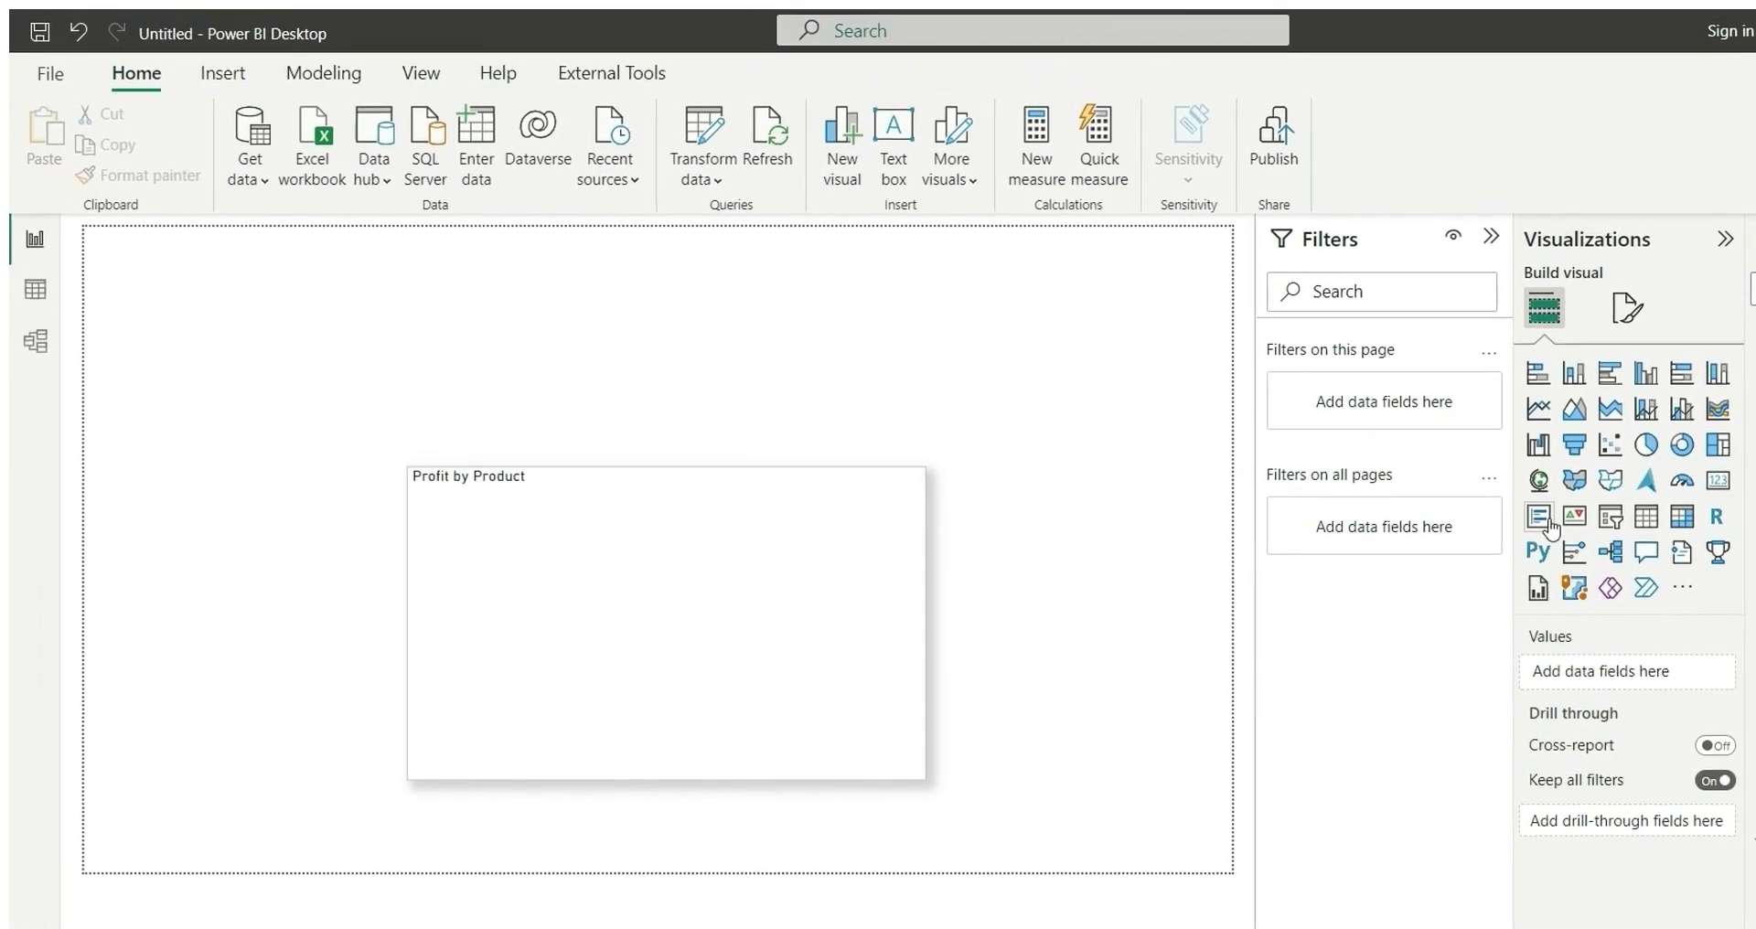
pyautogui.click(1618, 526)
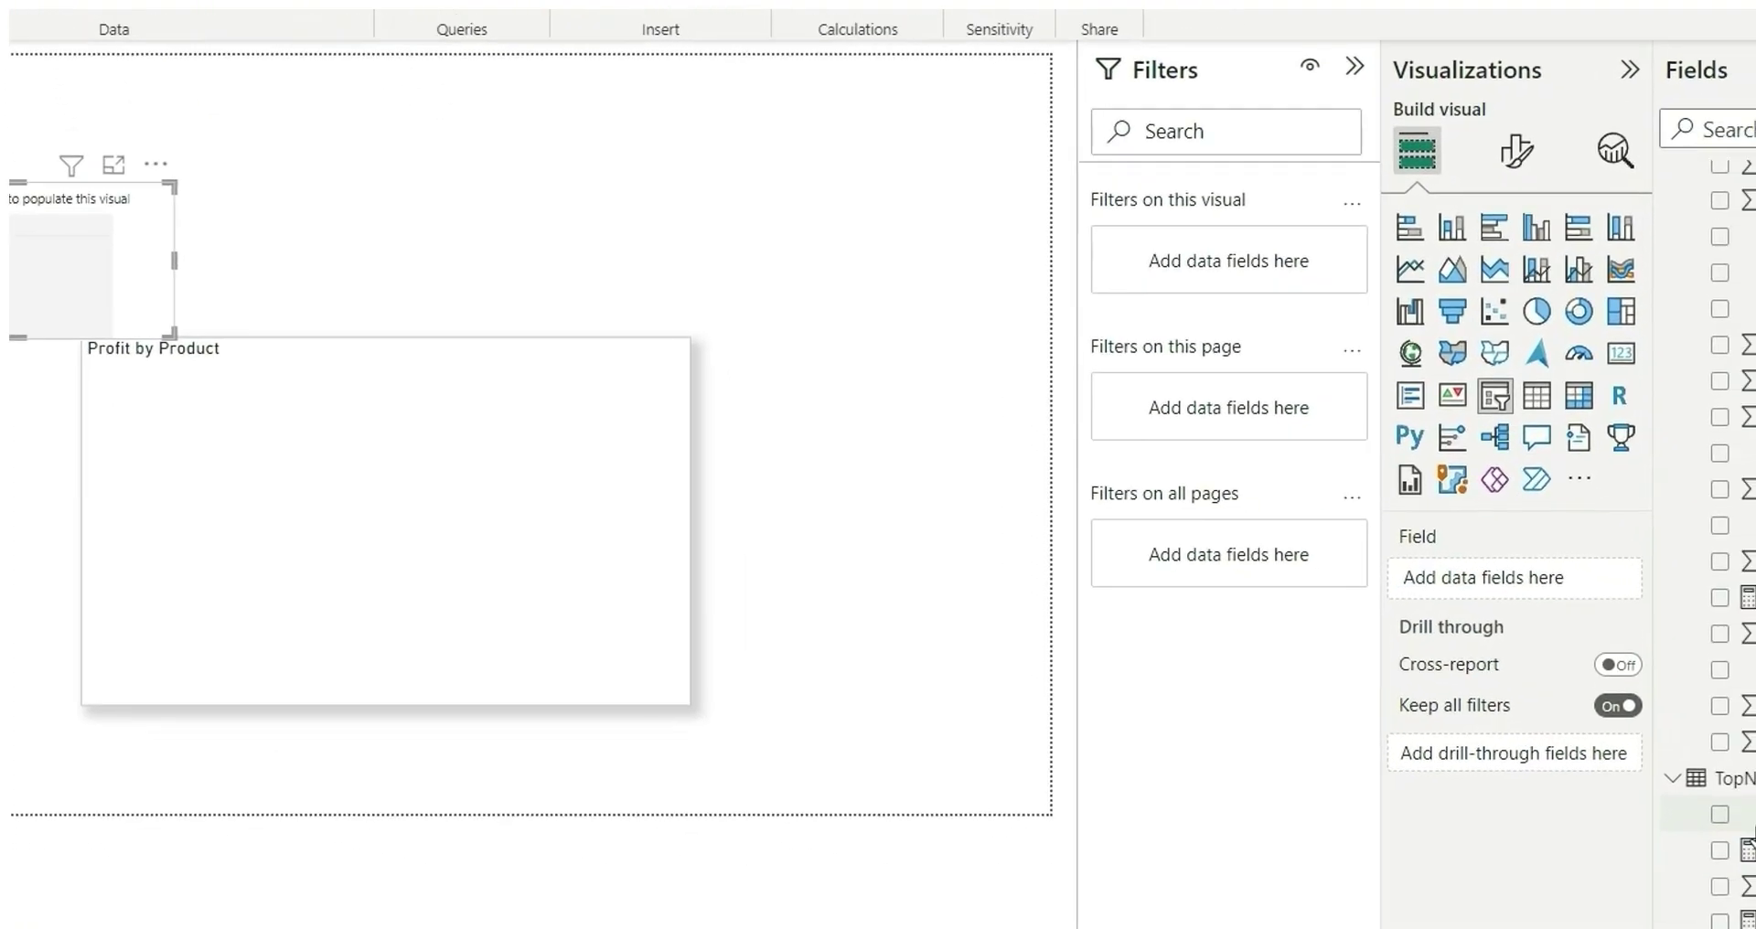
pyautogui.click(1468, 640)
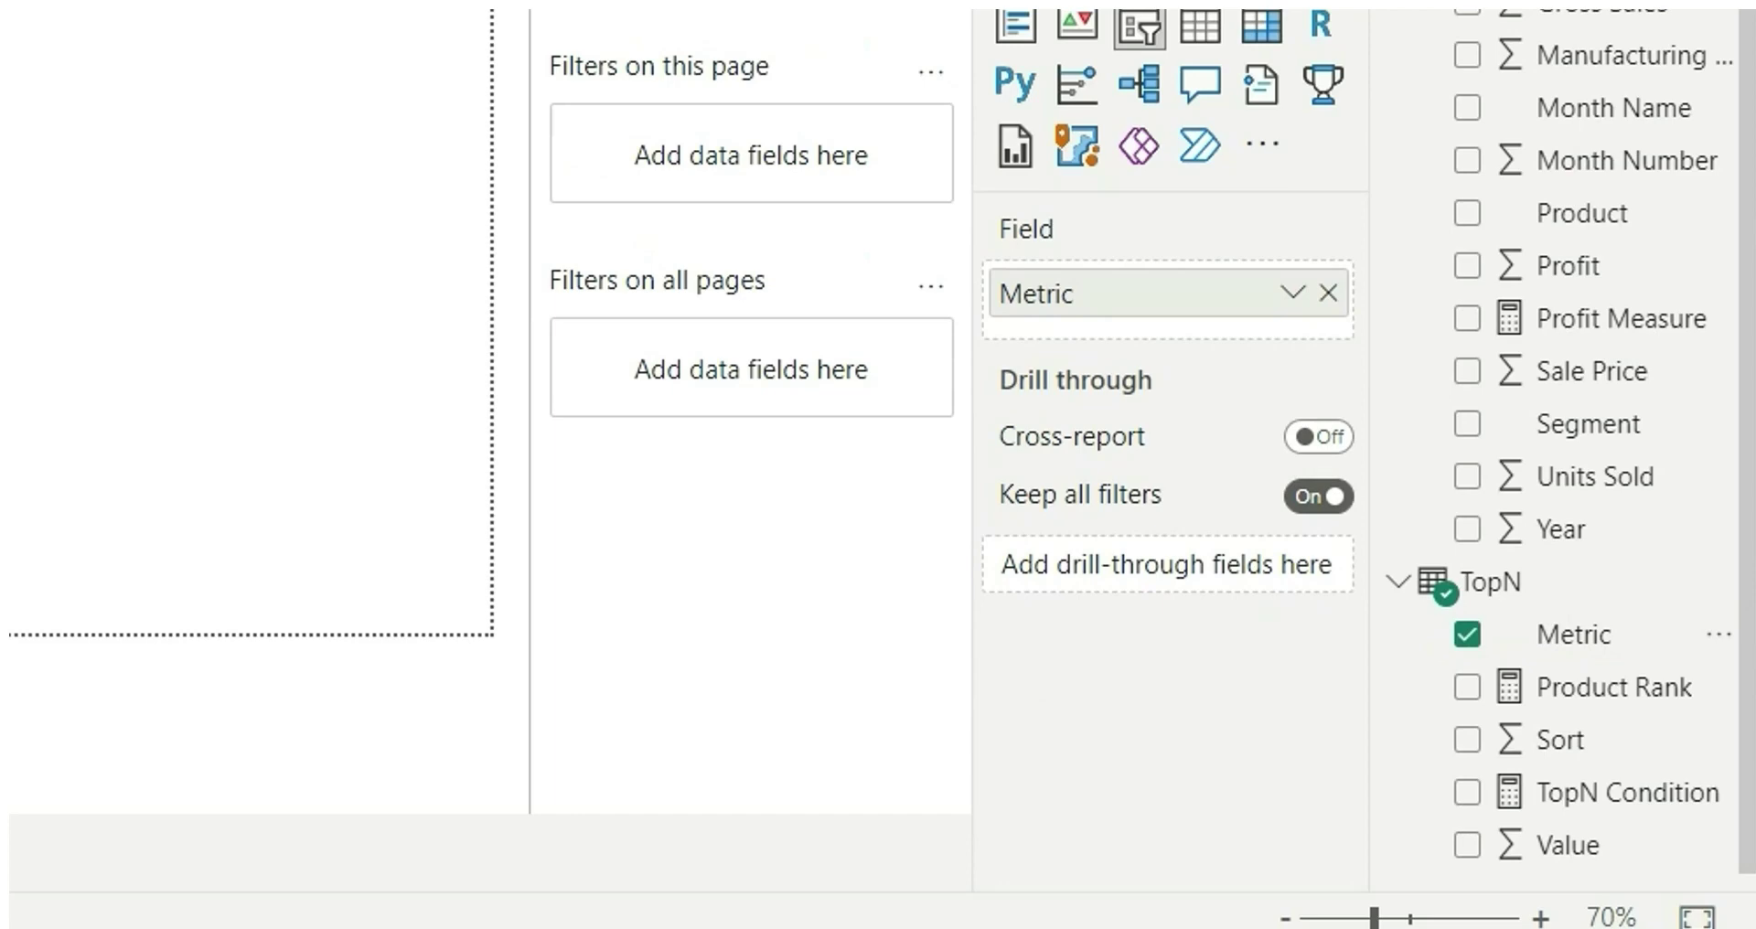
# - Change the Metric slicer's style to Tile
pyautogui.click(1612, 183)
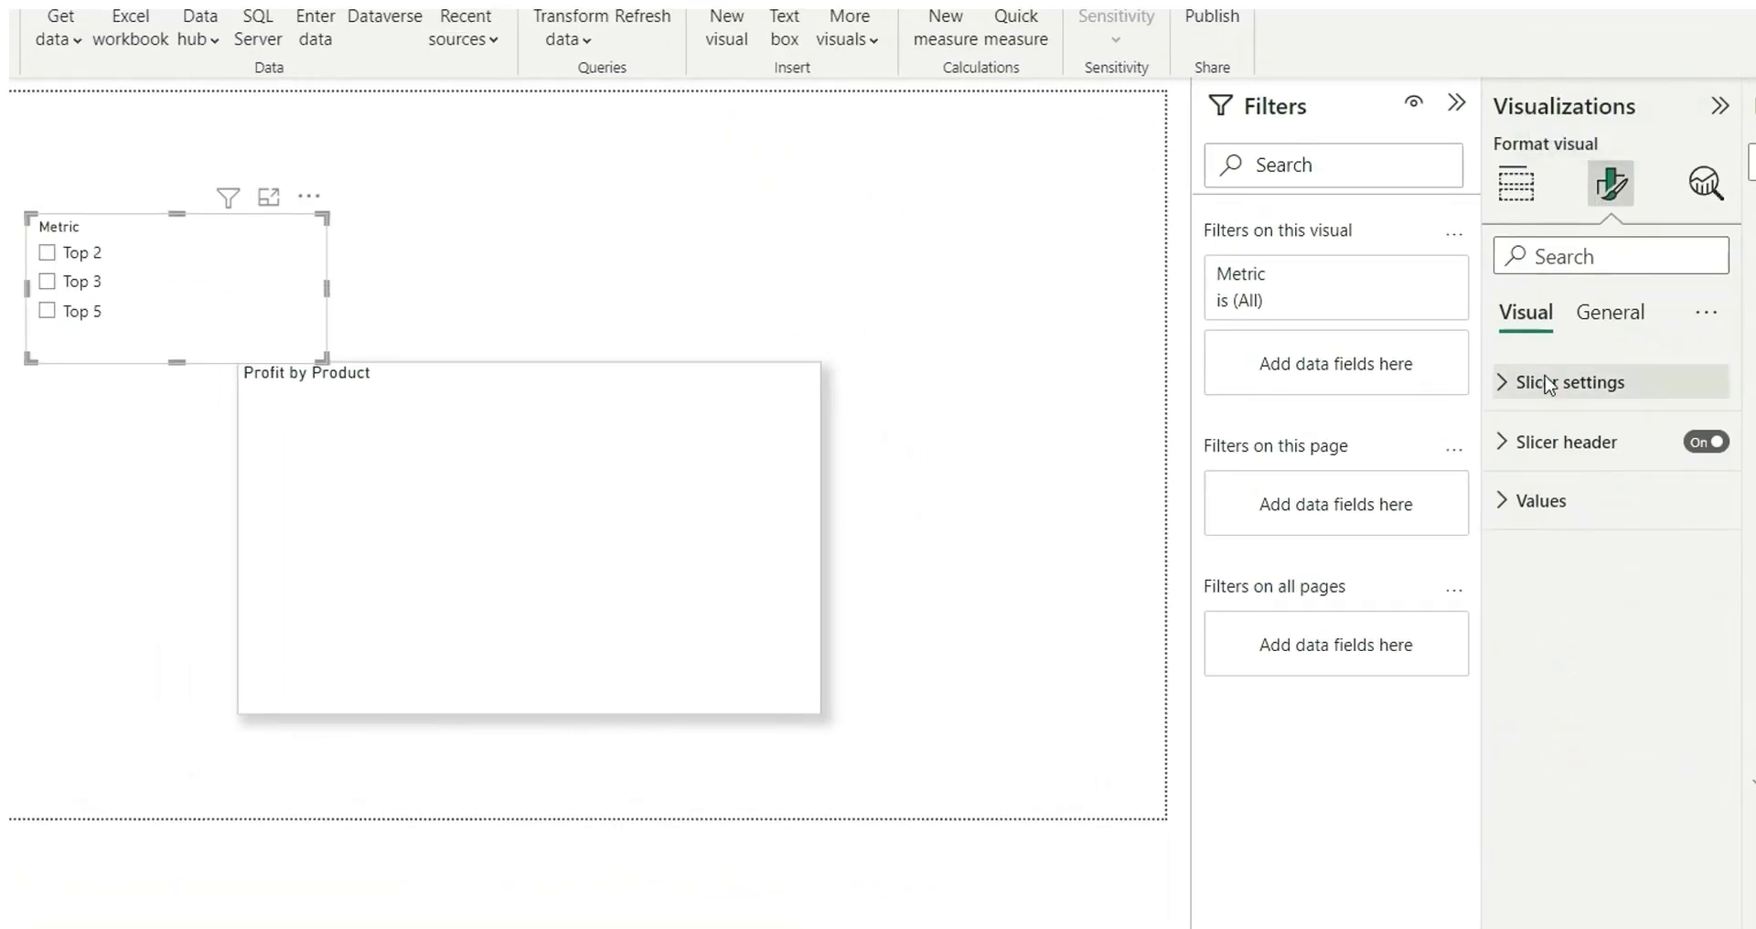
pyautogui.click(1526, 382)
pyautogui.click(1603, 522)
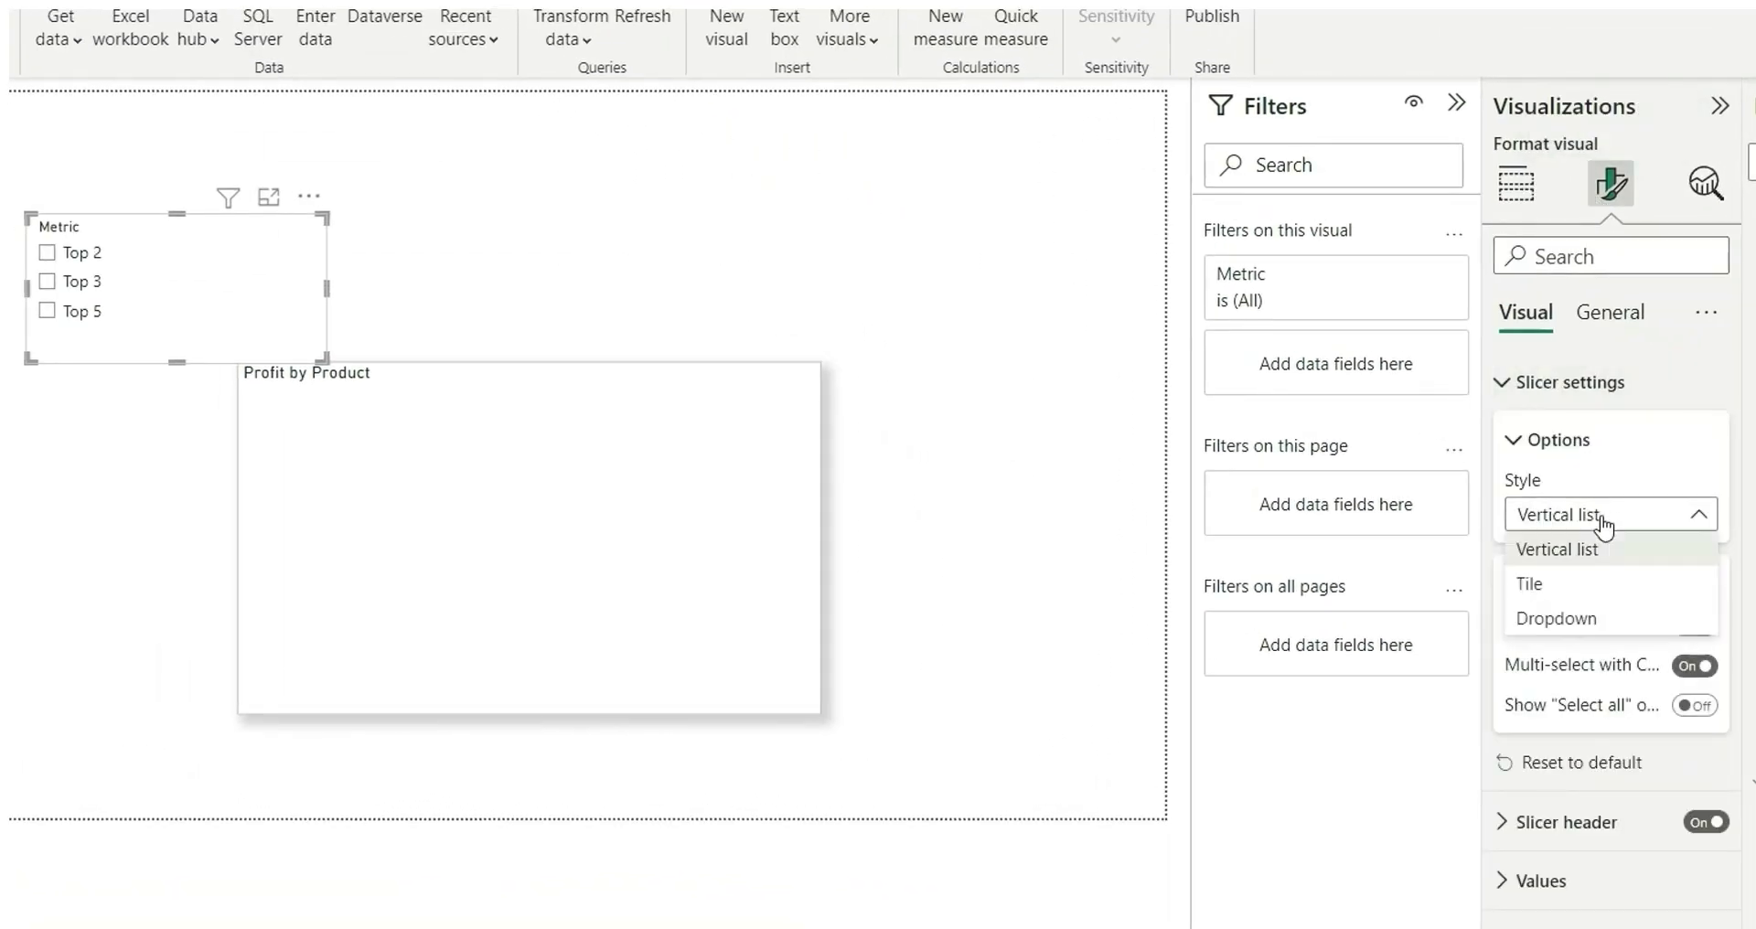
pyautogui.click(1578, 583)
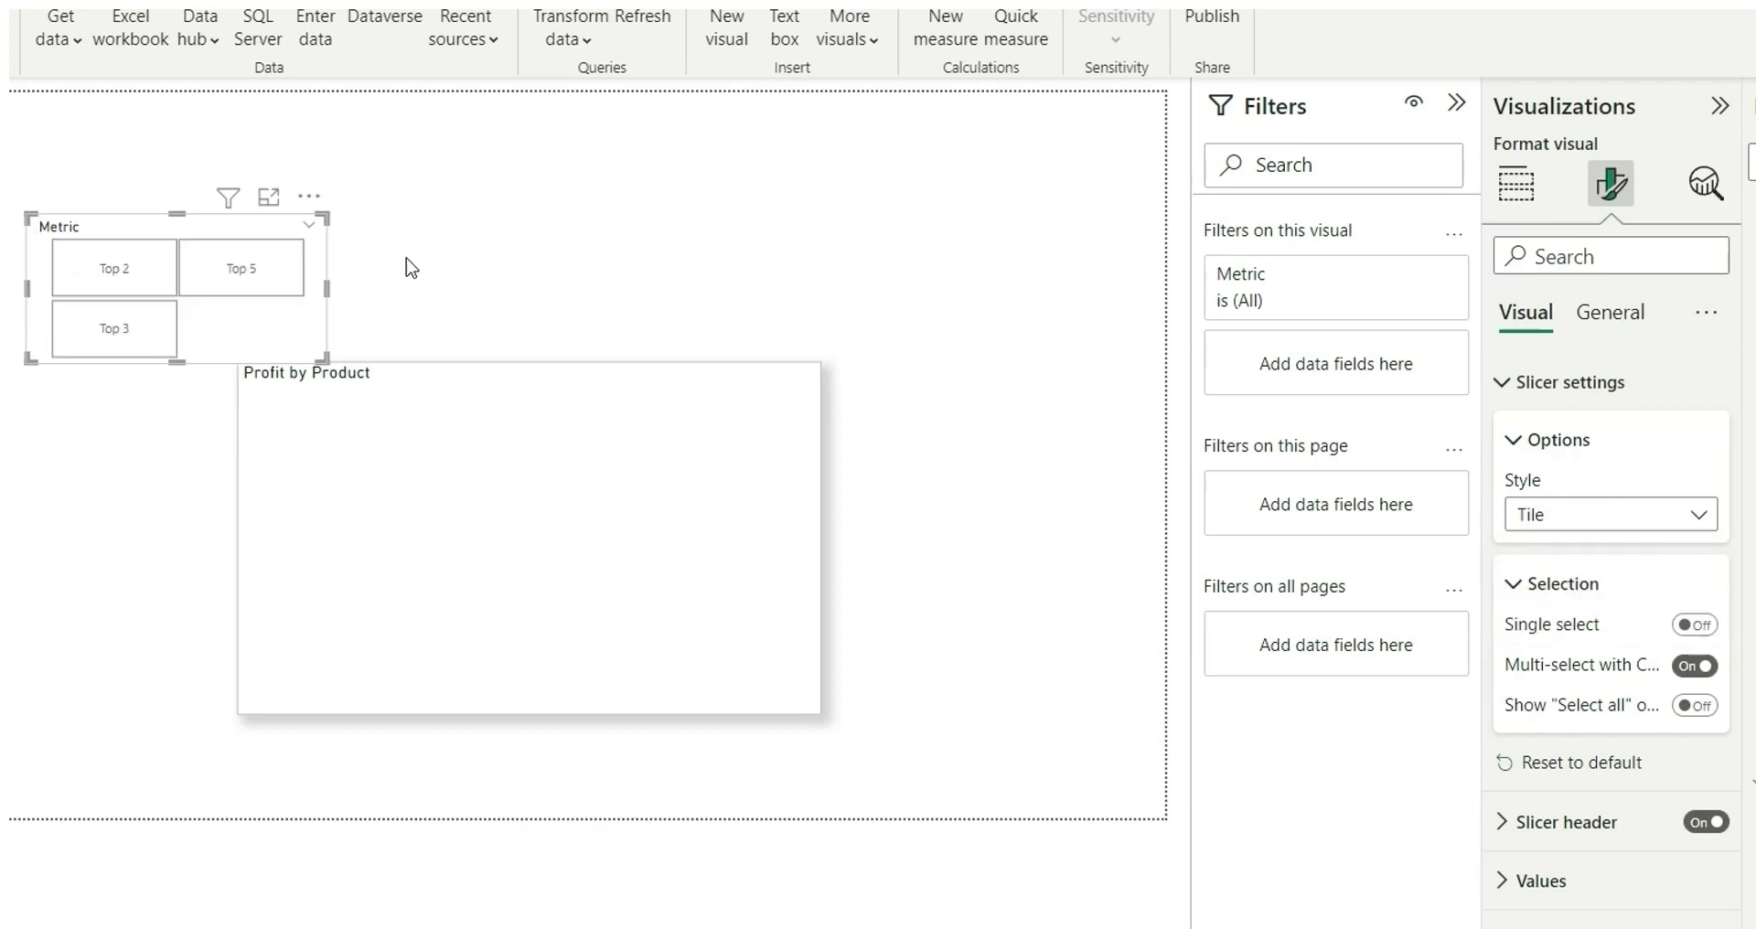
# - Shrink the slicer to one row of tiles above the pie chart's upper-right corner, and turn on single select
pyautogui.moveTo(29, 216); pyautogui.dragTo(96, 322)
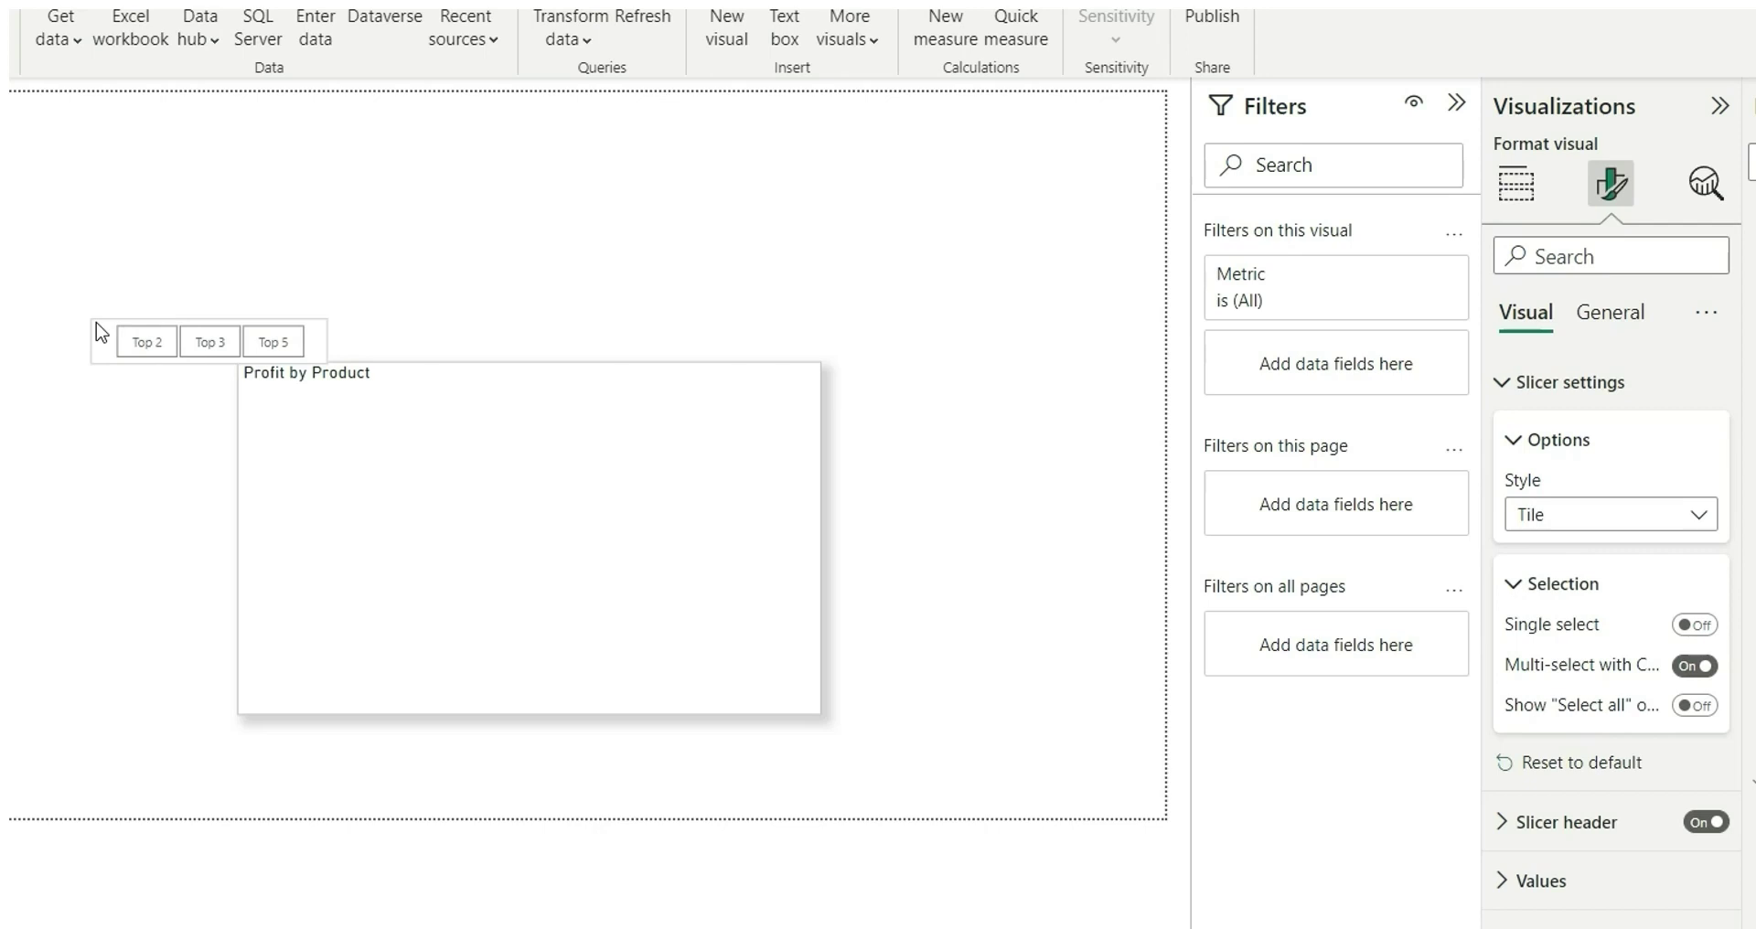
pyautogui.moveTo(307, 311); pyautogui.dragTo(823, 315)
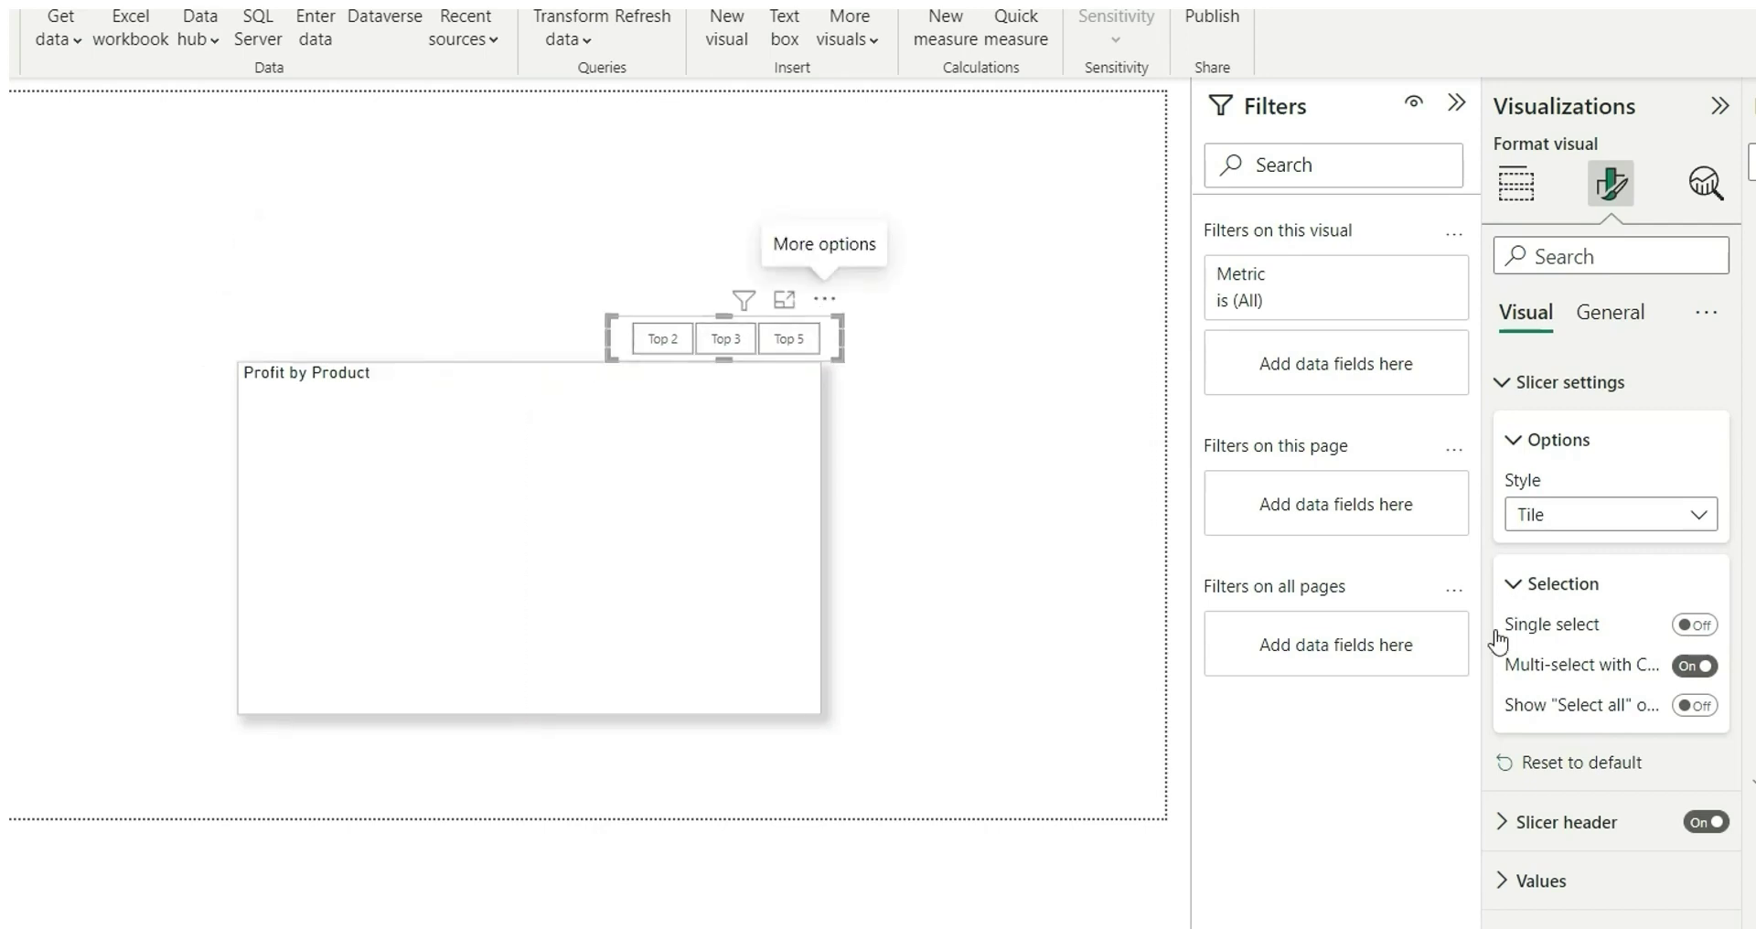
pyautogui.click(1695, 627)
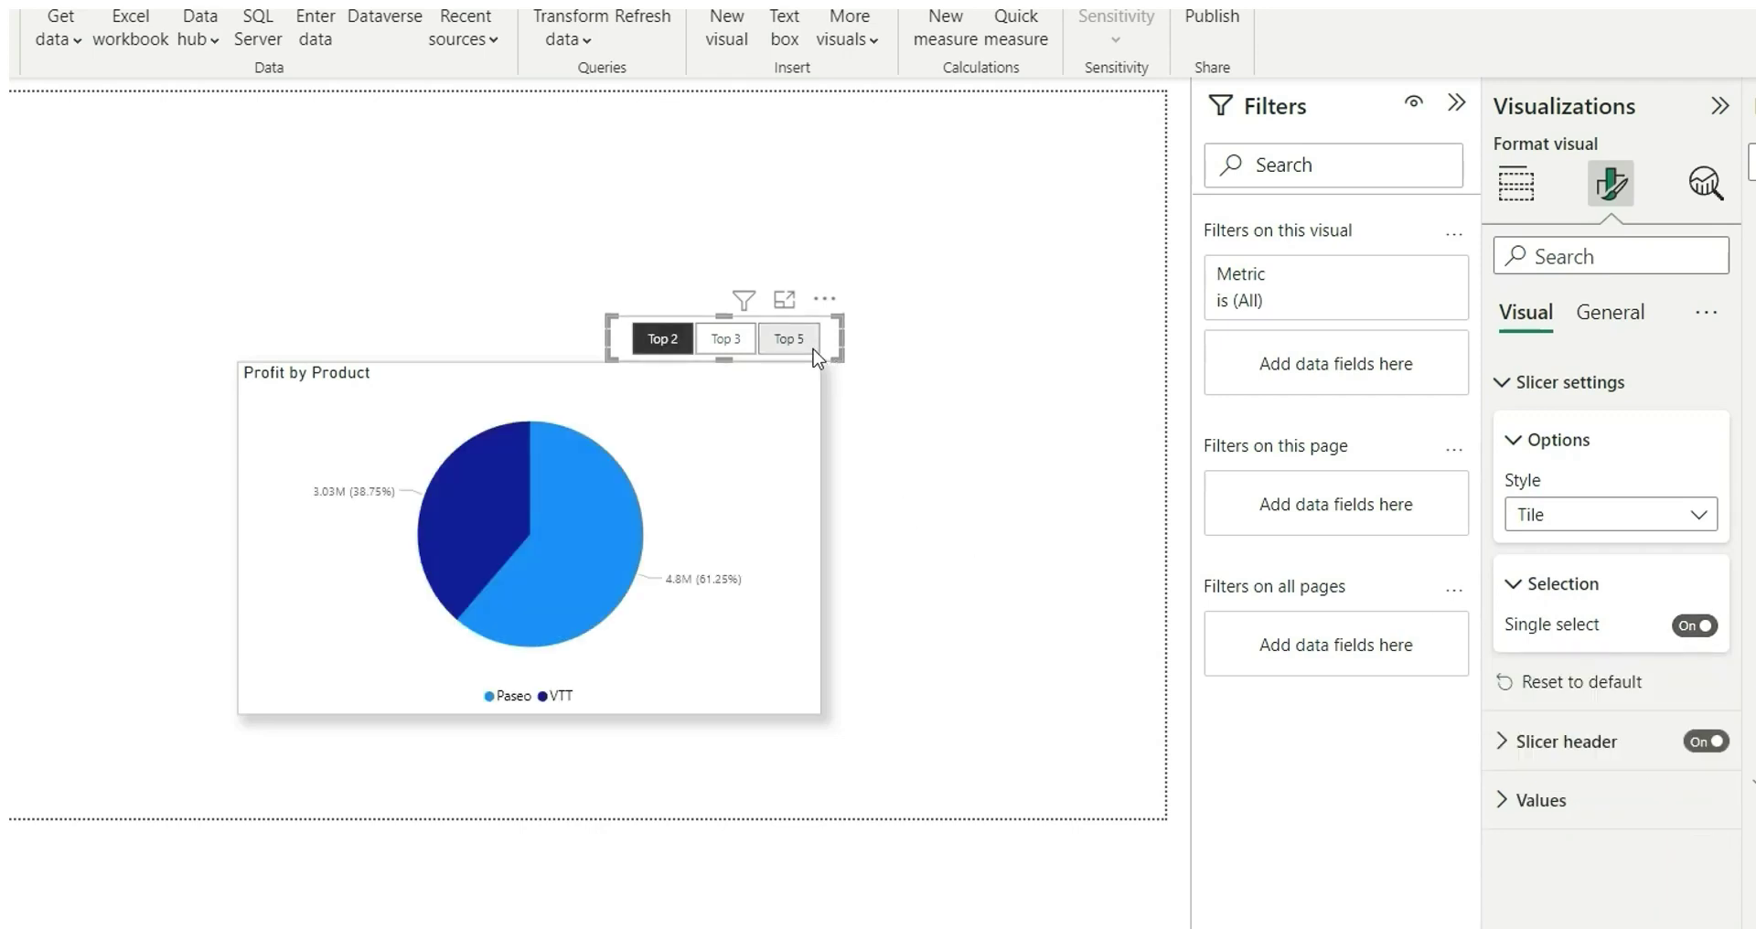
# - Sort the Metric slicer's tiles in descending order and deselect the slicer
pyautogui.click(829, 302)
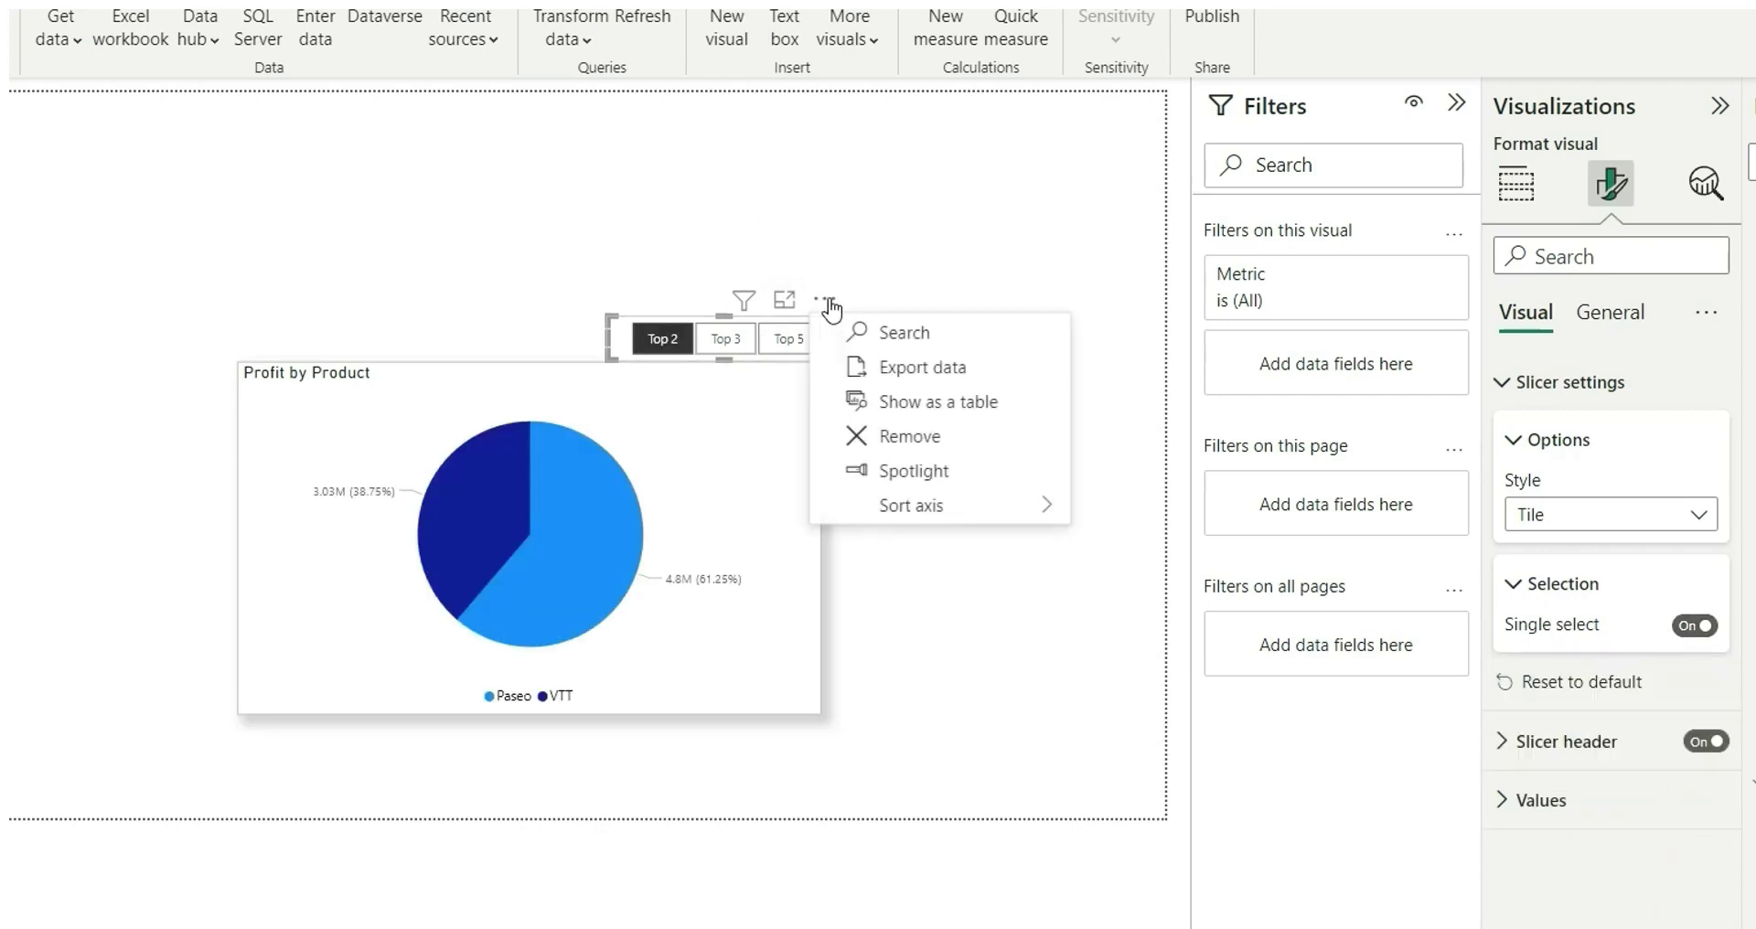
pyautogui.moveTo(982, 509)
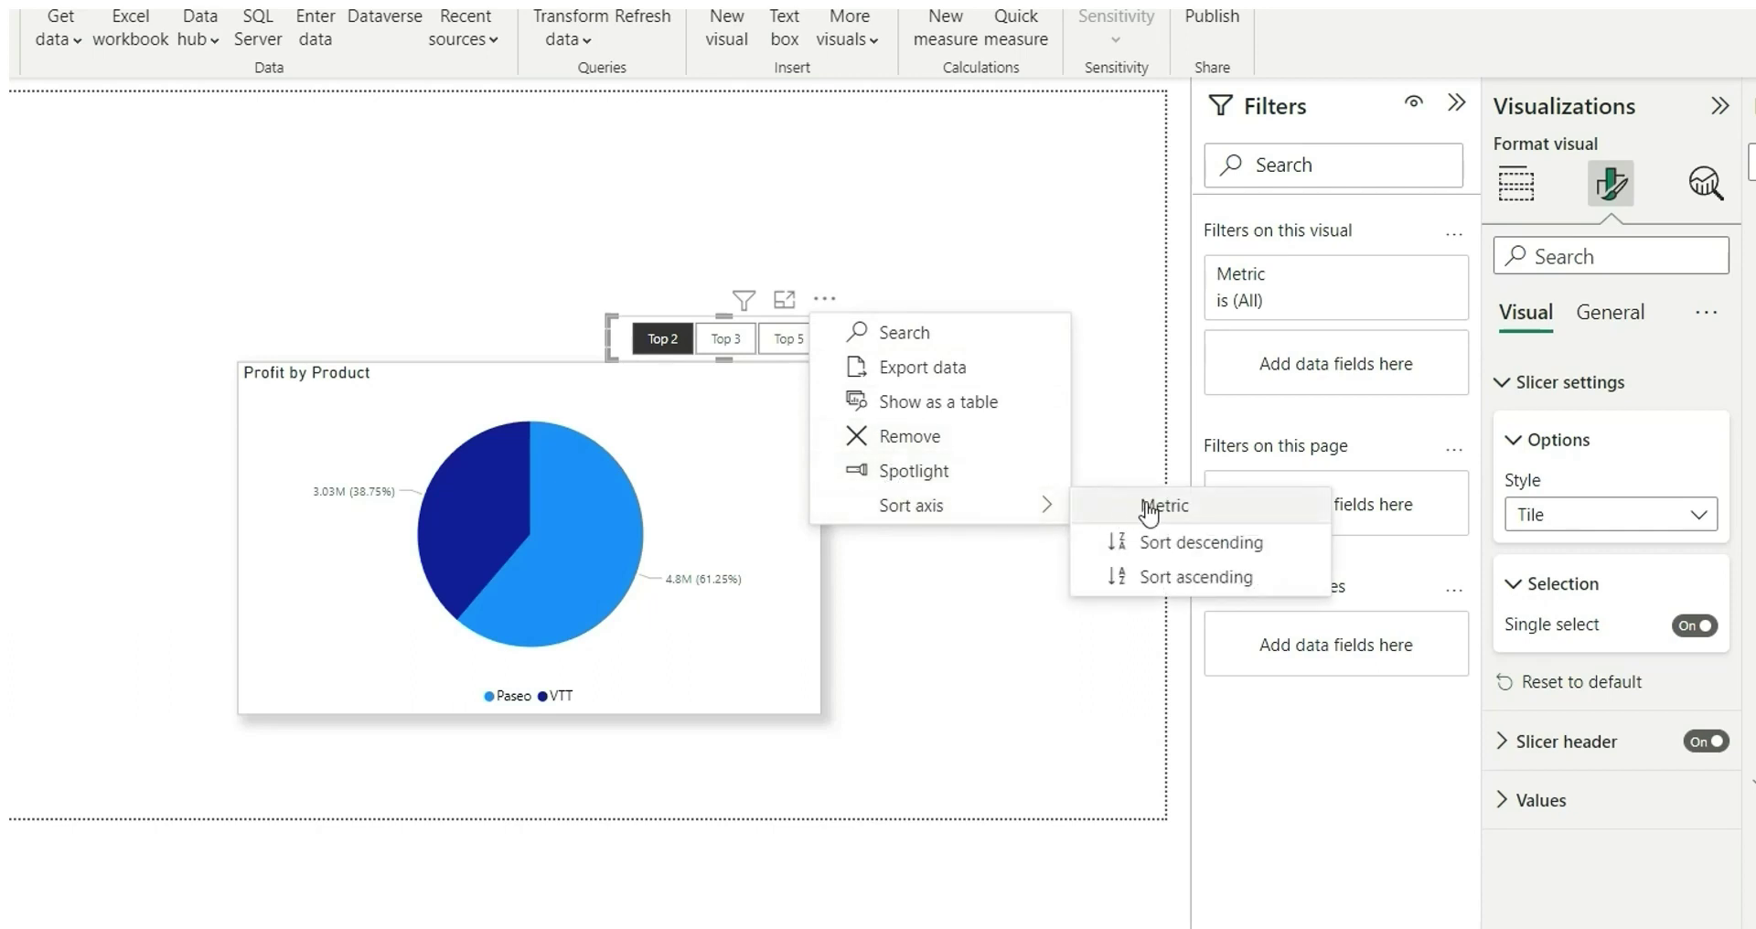
pyautogui.click(1189, 542)
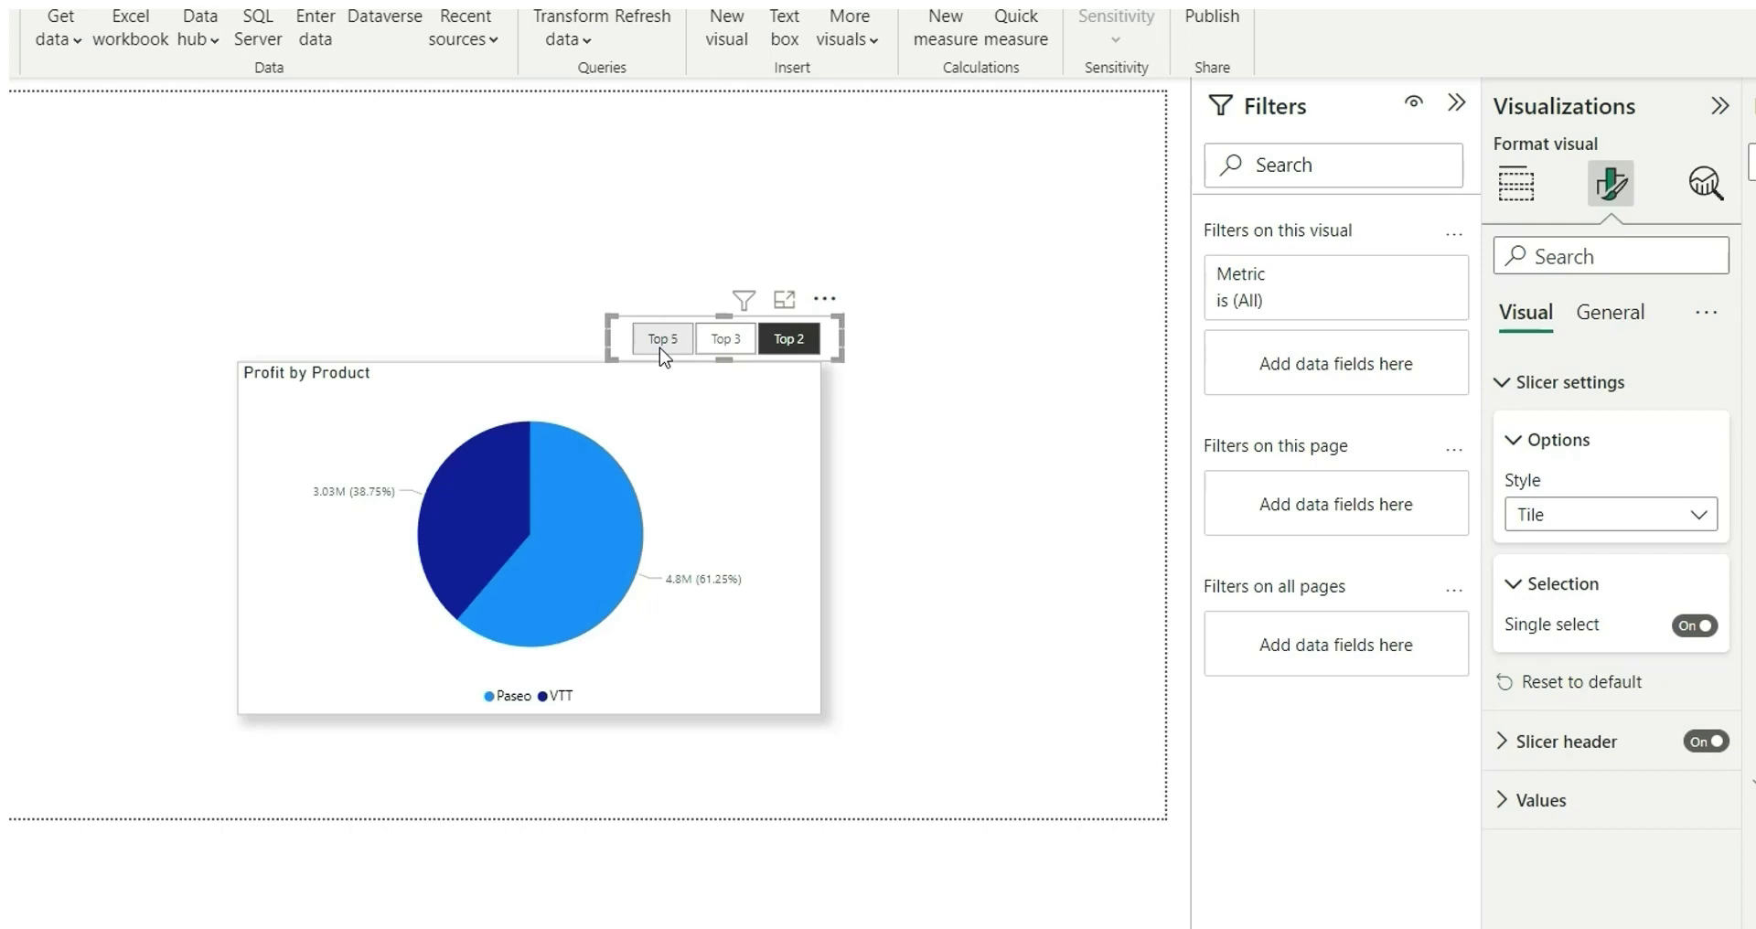
pyautogui.click(882, 341)
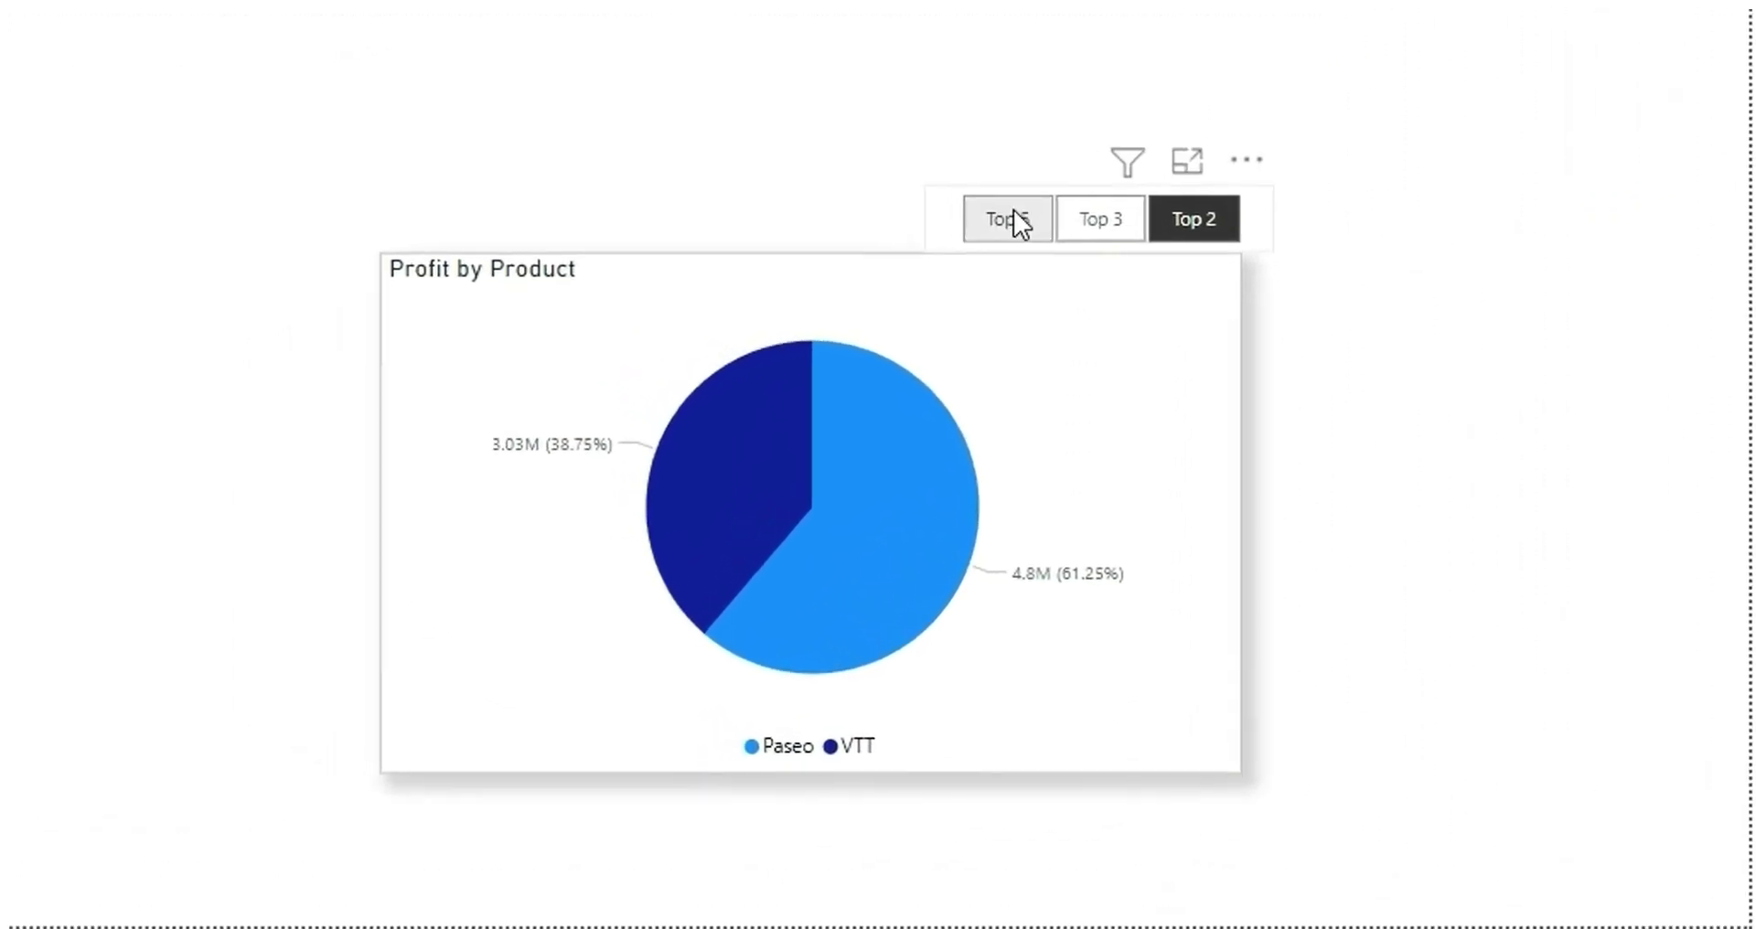
# - Test the Profit by Product pie chart by switching the Metric slicer to Top 5, Top 3 and Top 2 in turn
pyautogui.click(1010, 219)
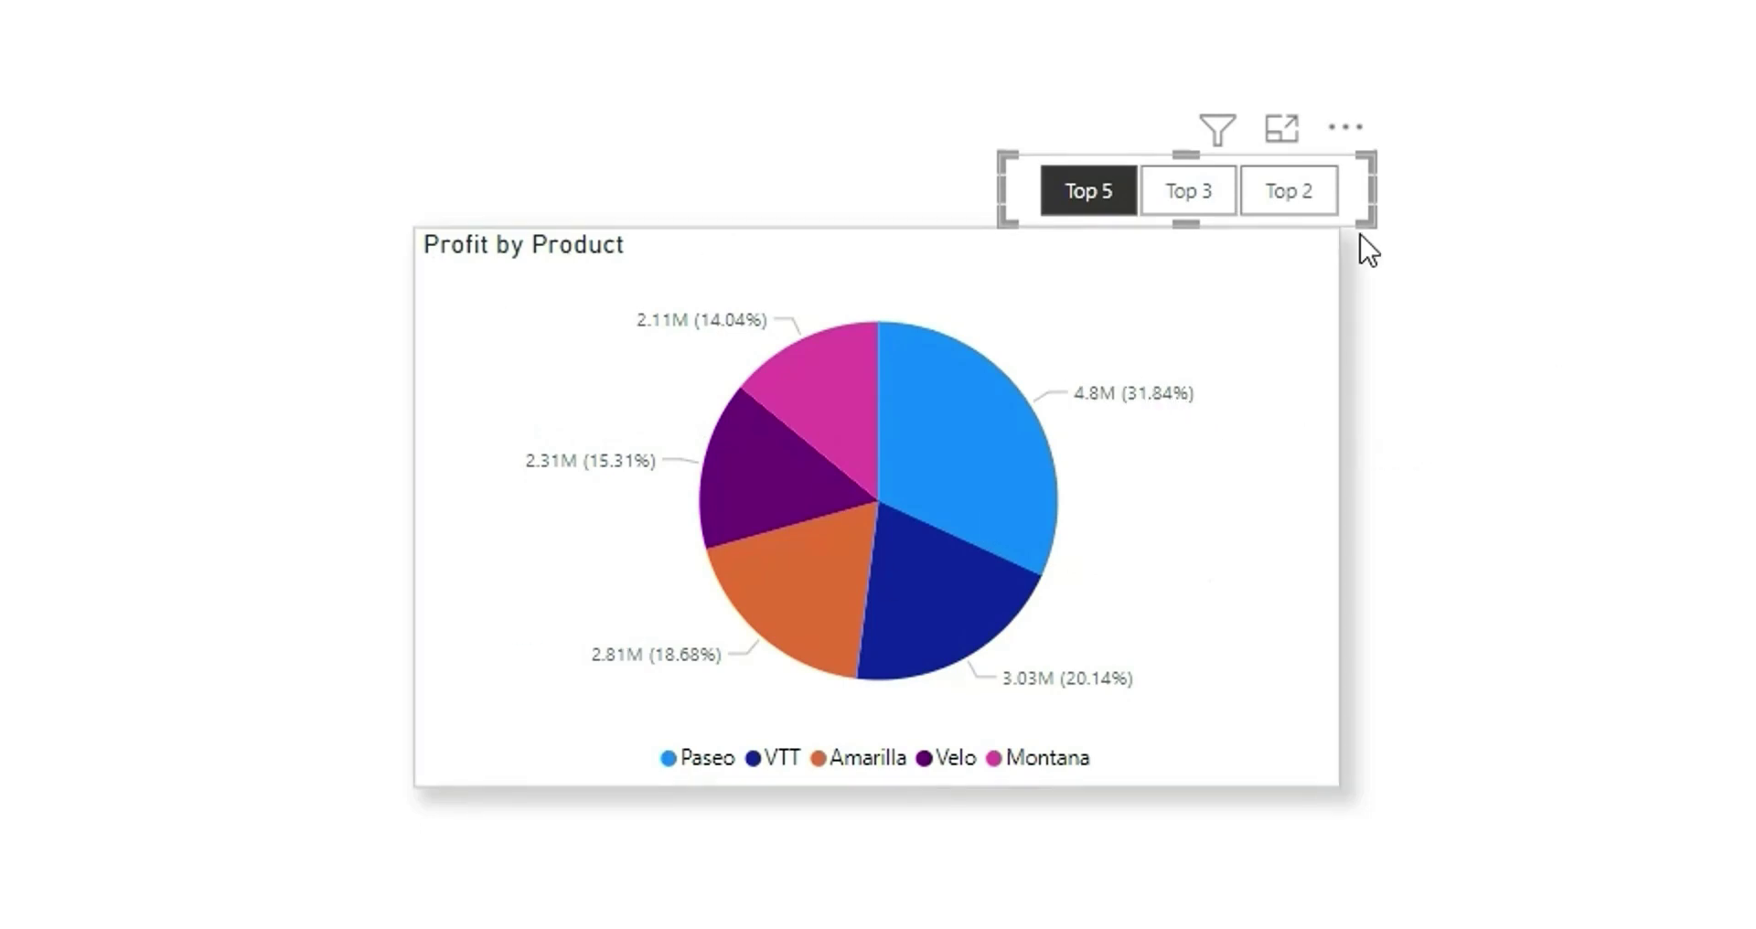
pyautogui.click(1189, 192)
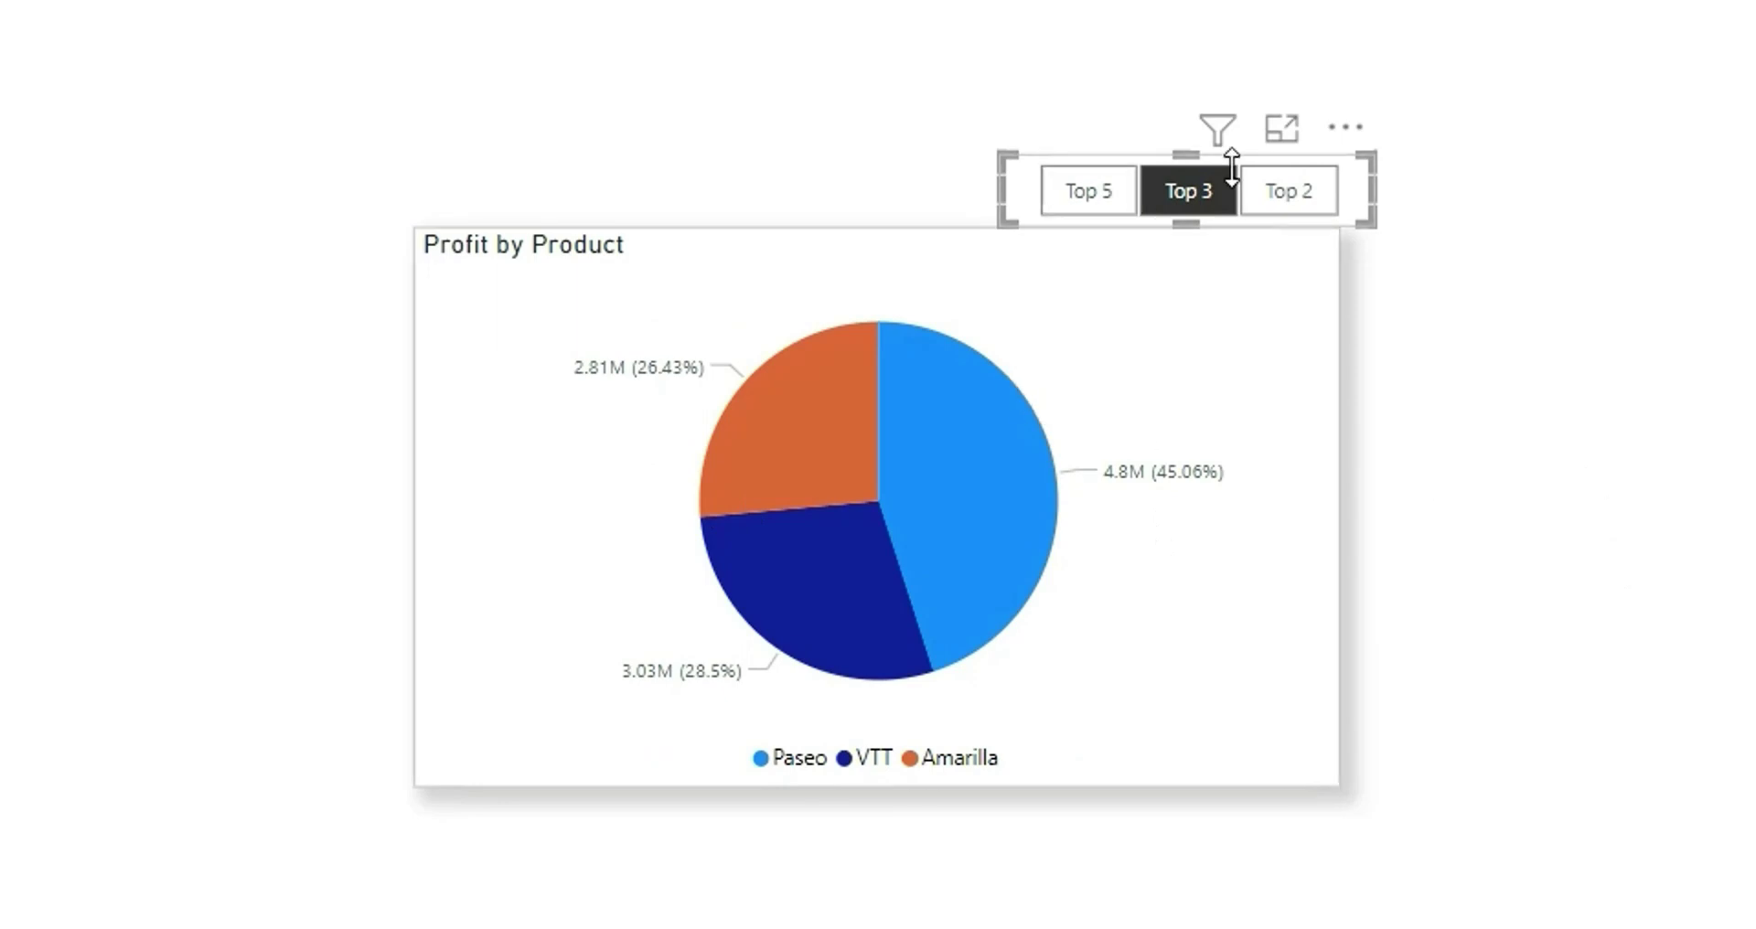
pyautogui.click(1322, 192)
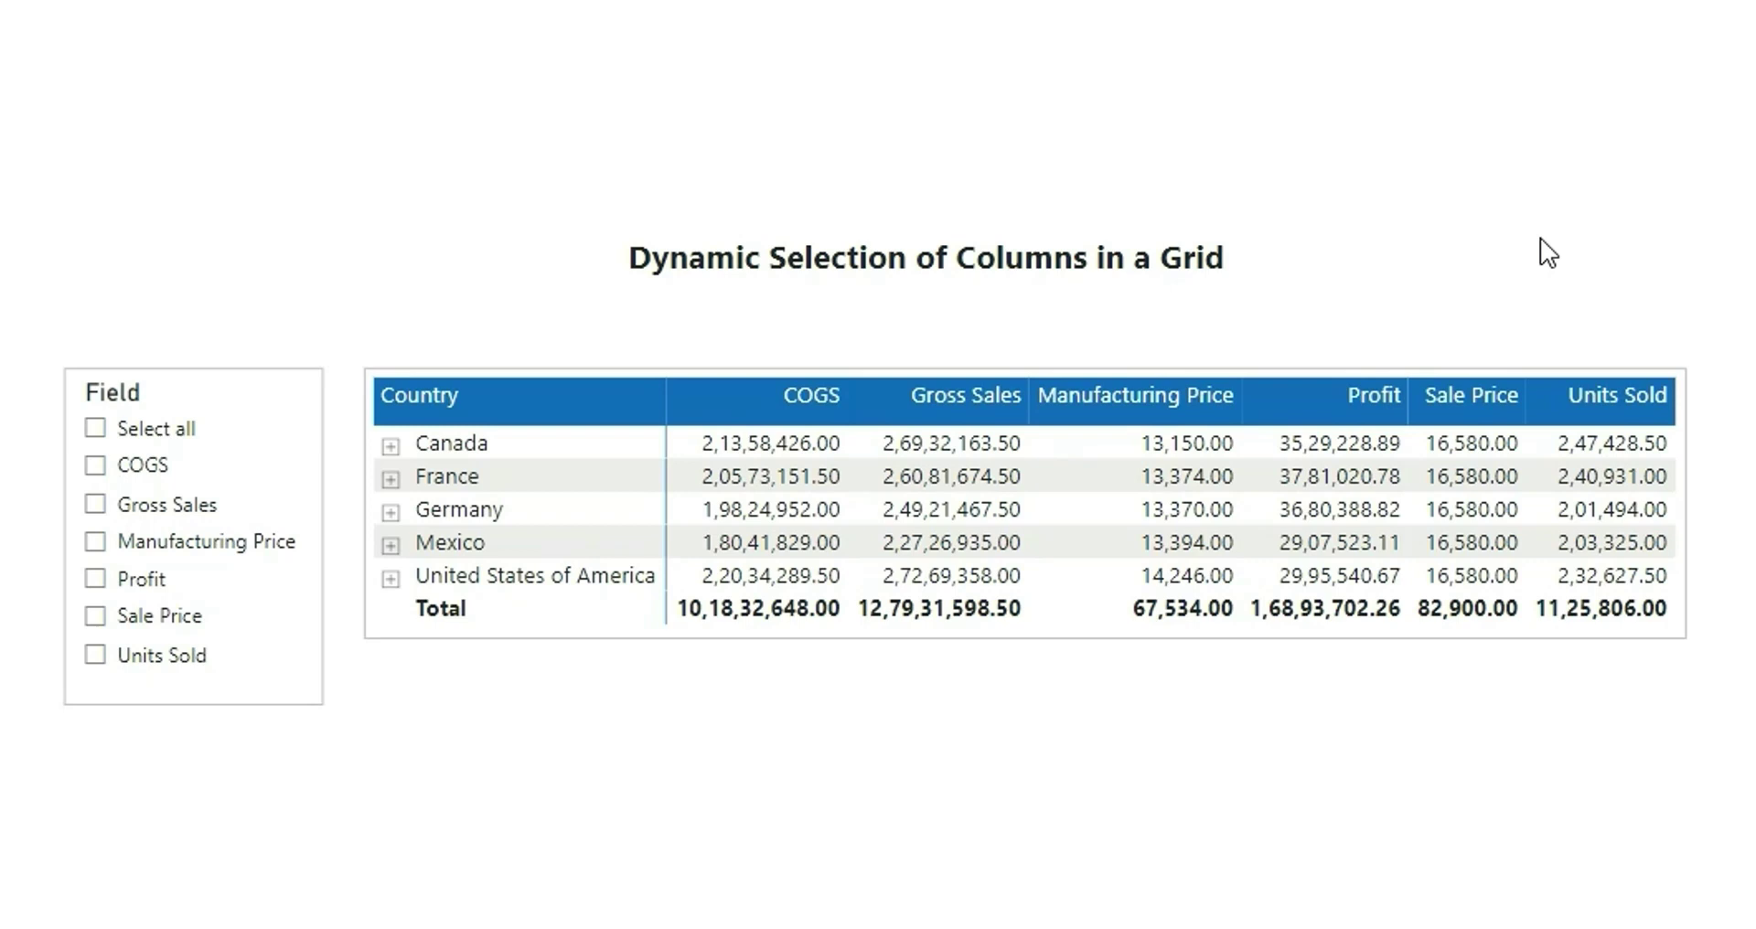
# - In the finished grid example, show the COGS, Gross Sales and Manufacturing Price columns through the Field slicer
pyautogui.click(95, 468)
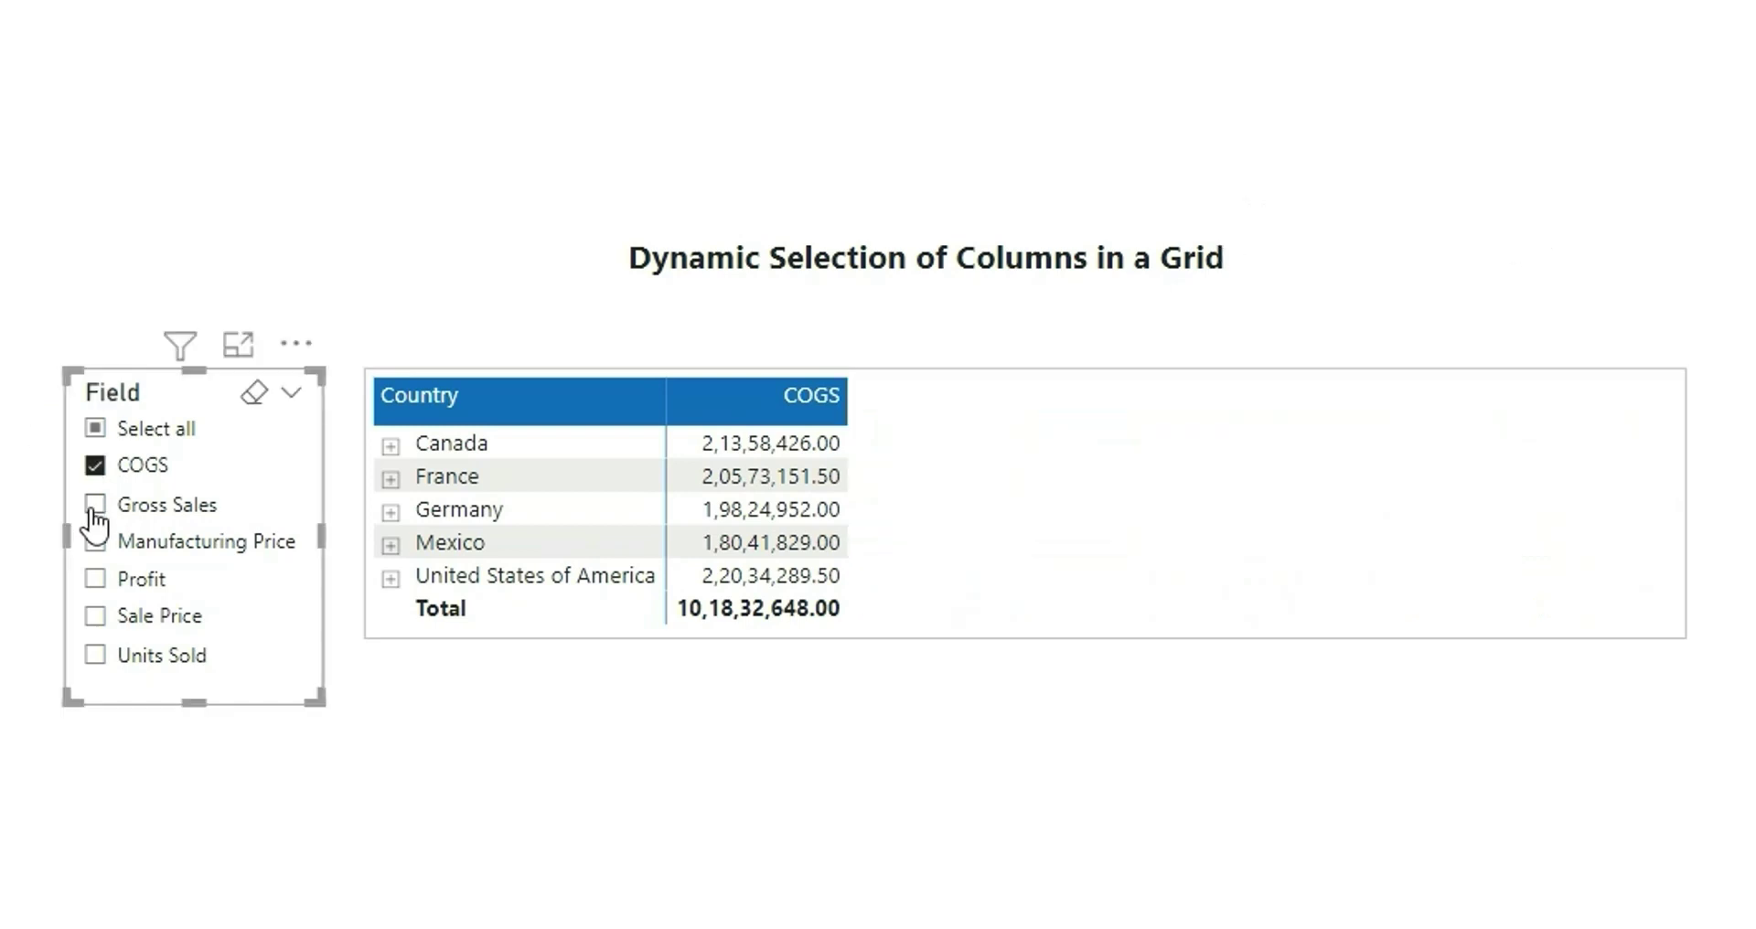
pyautogui.click(95, 506)
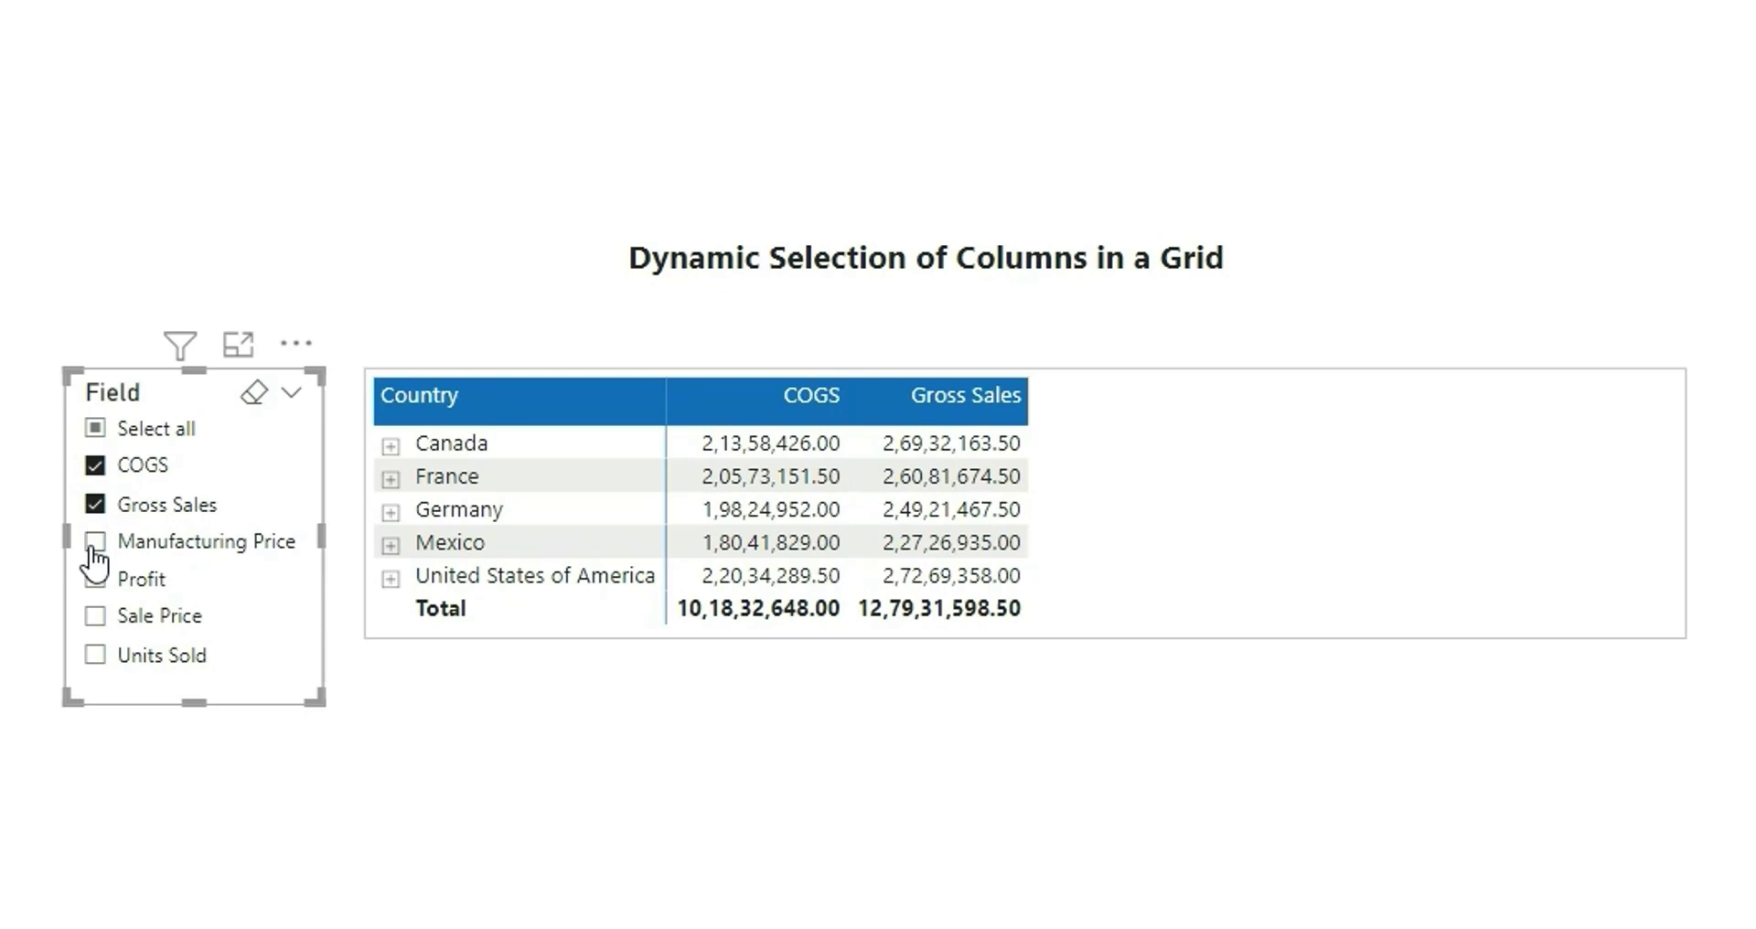
pyautogui.click(95, 545)
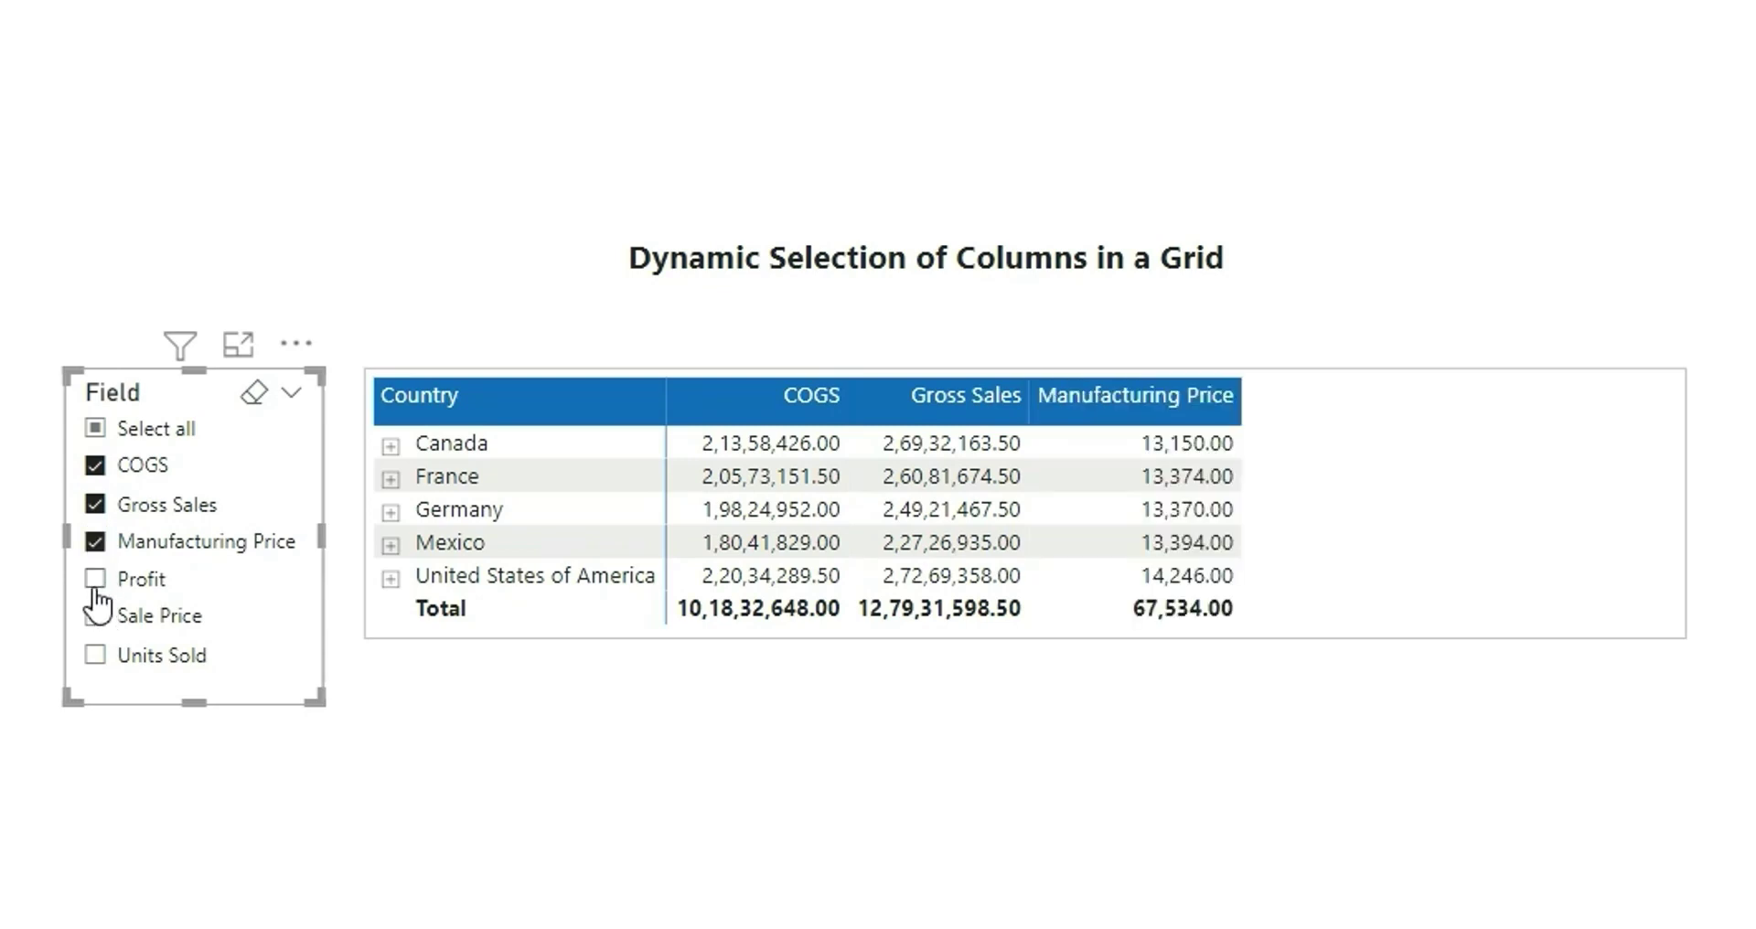
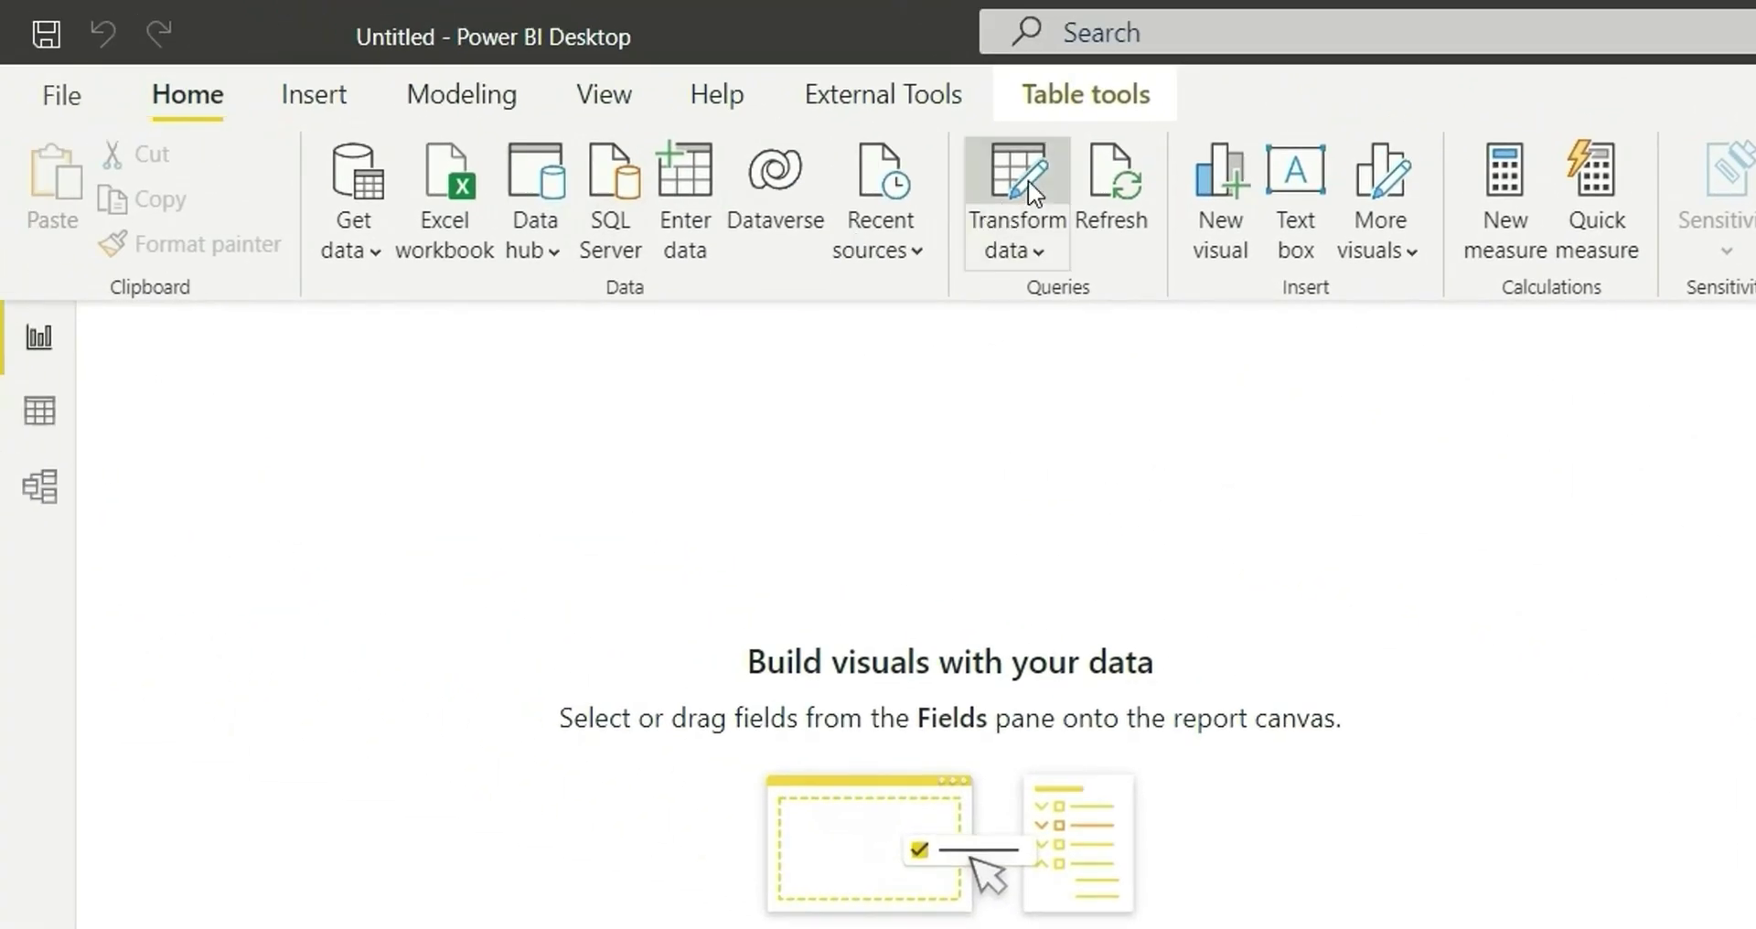
# - Duplicate the financials query in the Power Query Editor and rename the copy as financials pivot
pyautogui.click(1032, 192)
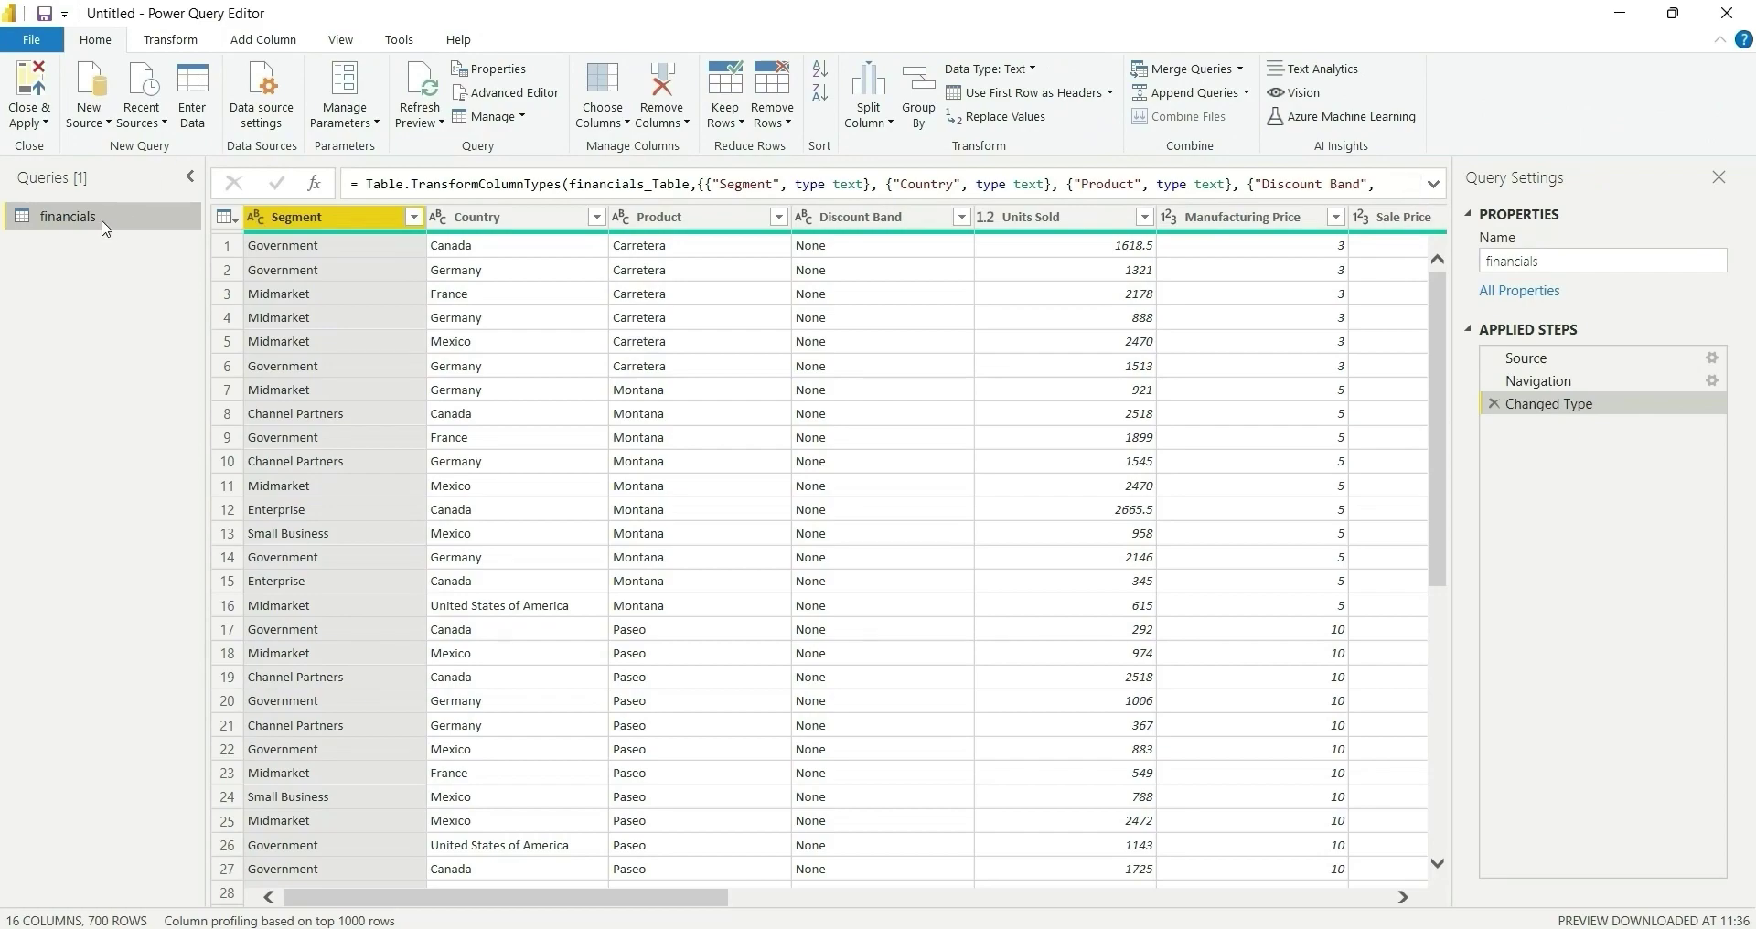
pyautogui.rightClick(103, 226)
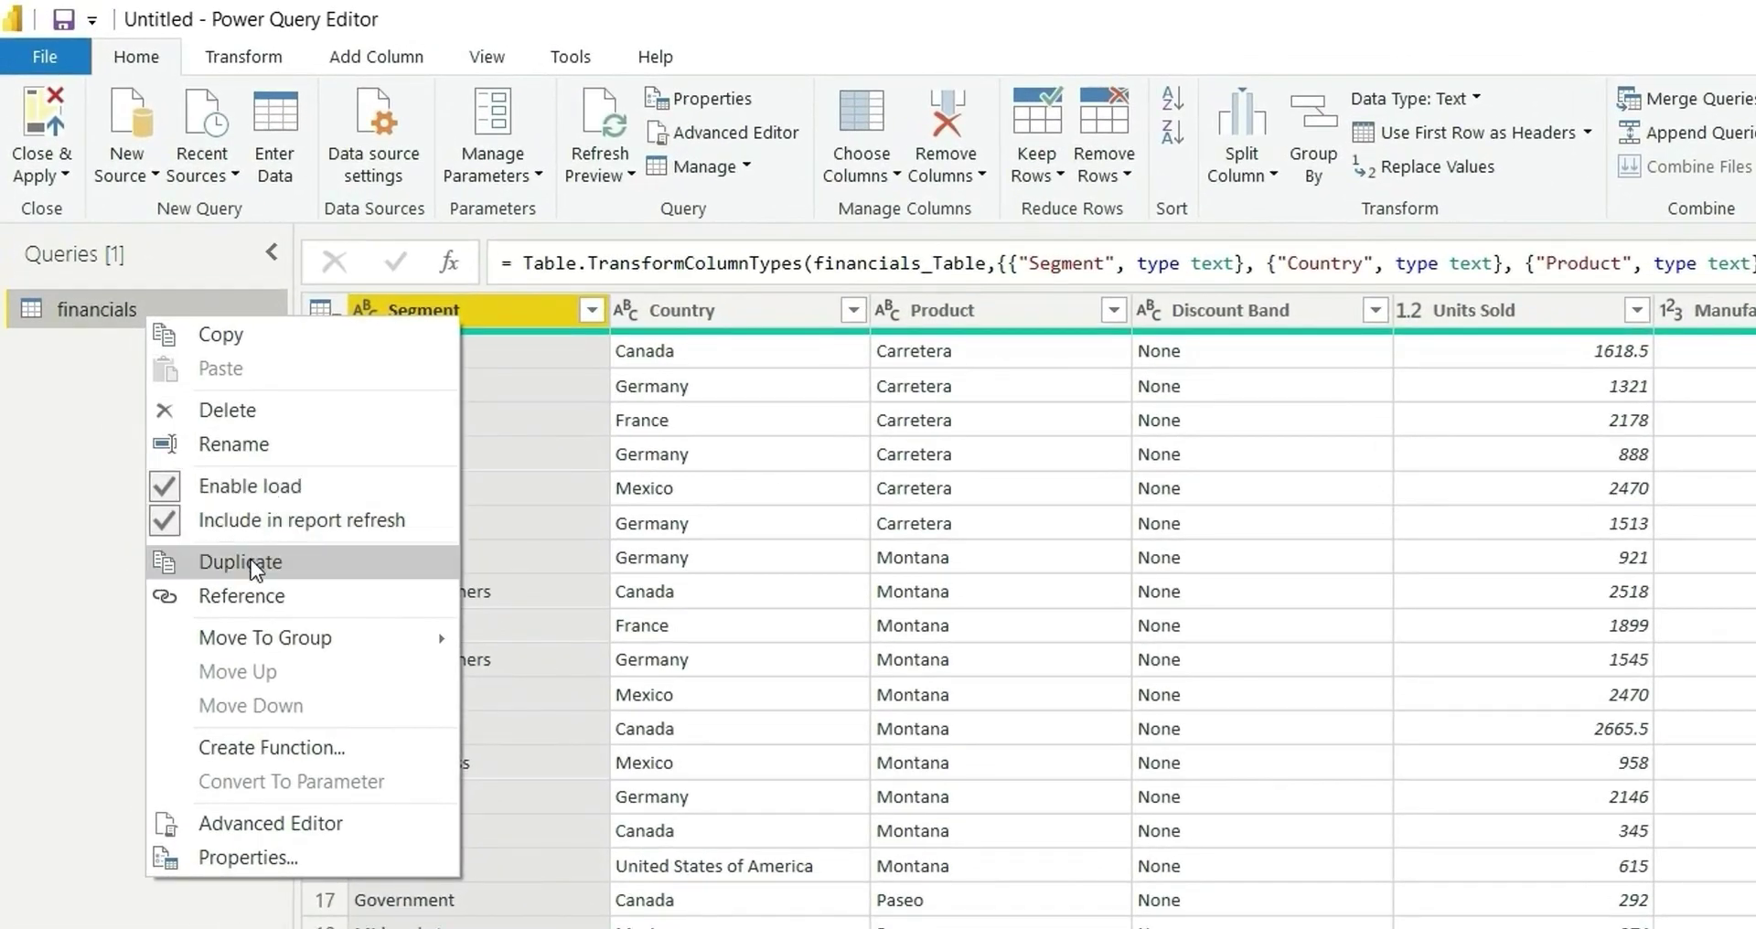
pyautogui.click(187, 414)
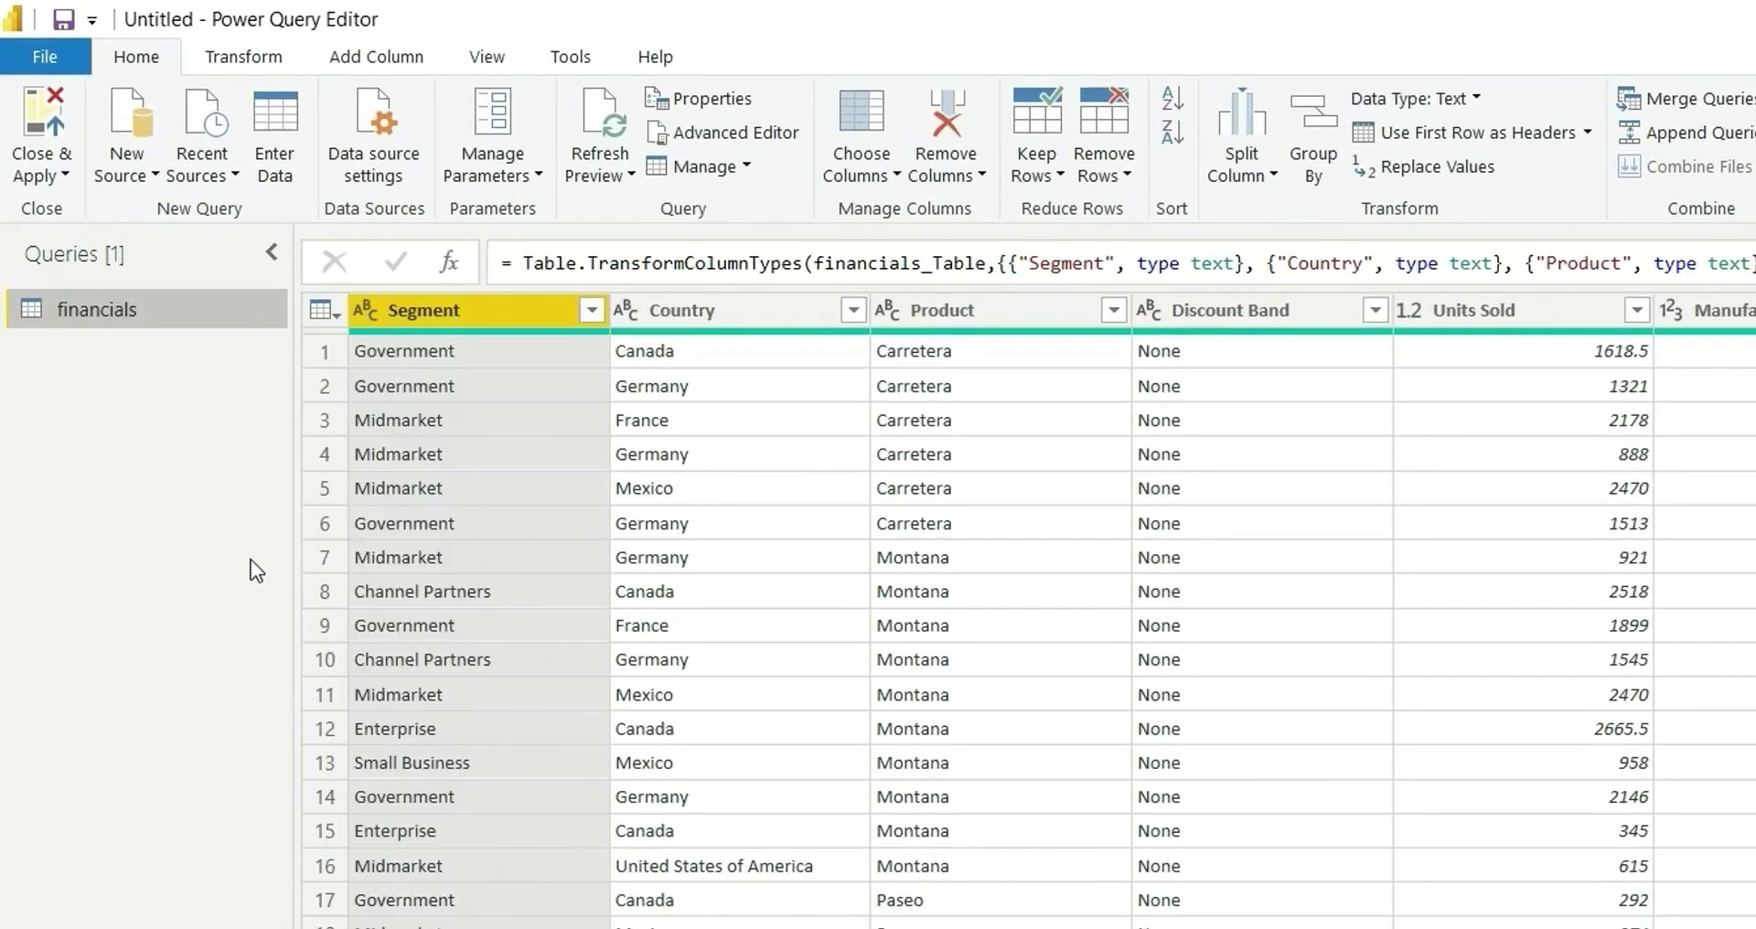
pyautogui.doubleClick(157, 348)
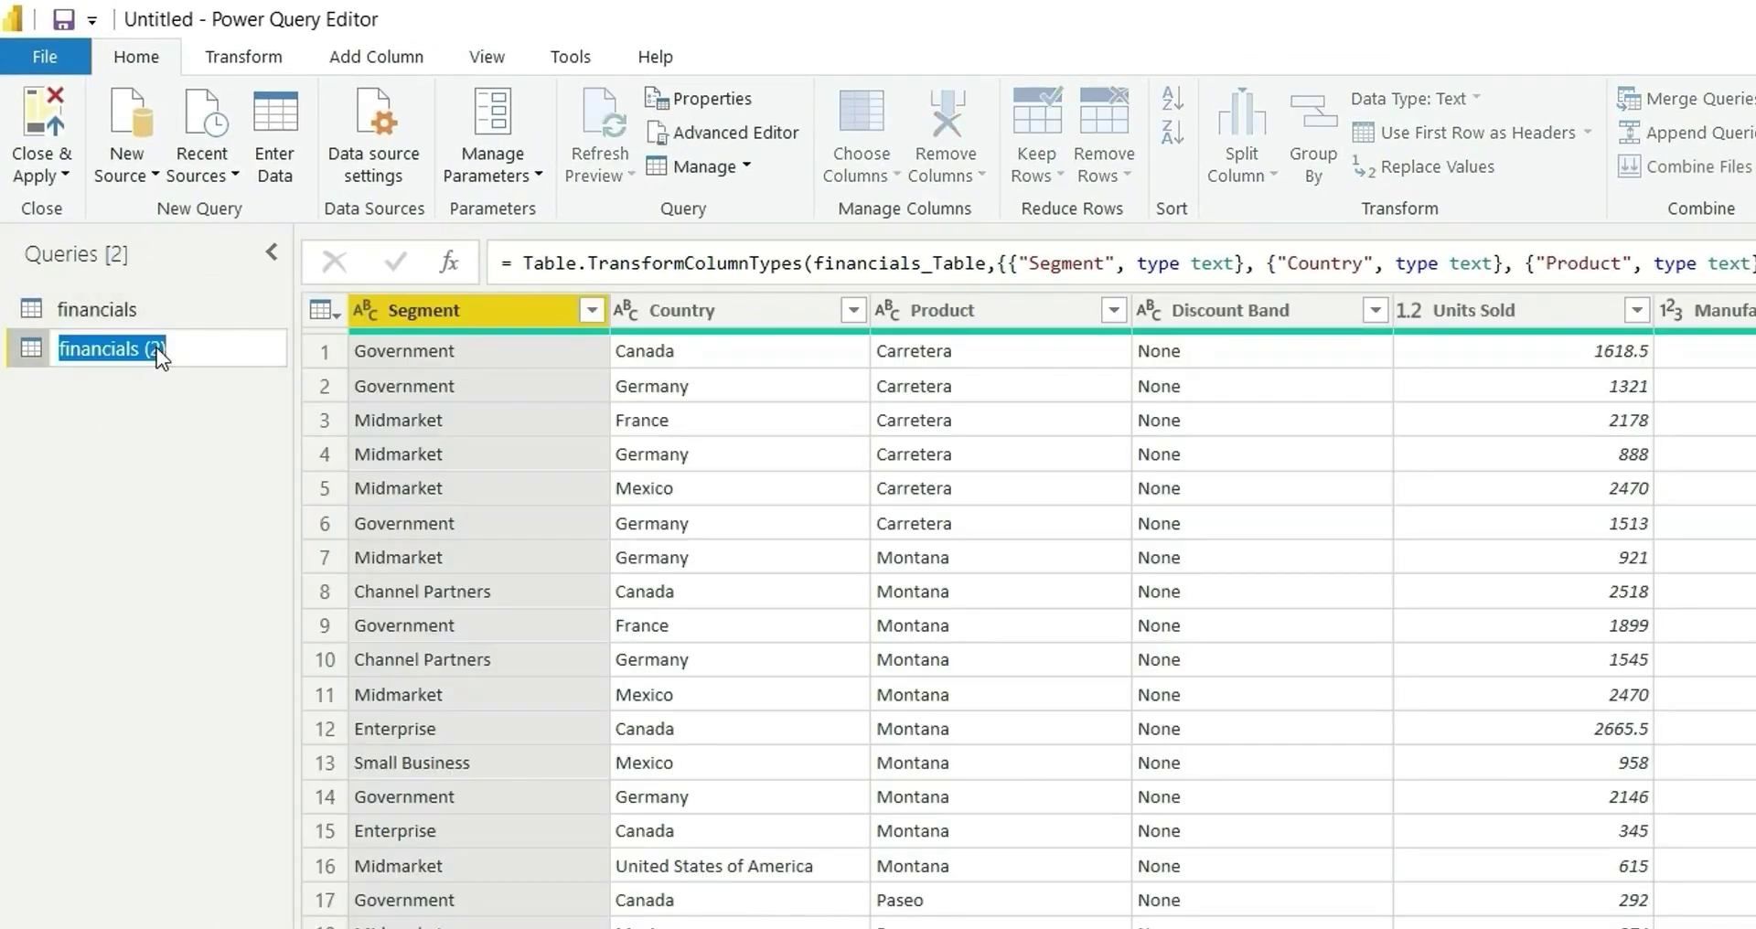
pyautogui.click(191, 344)
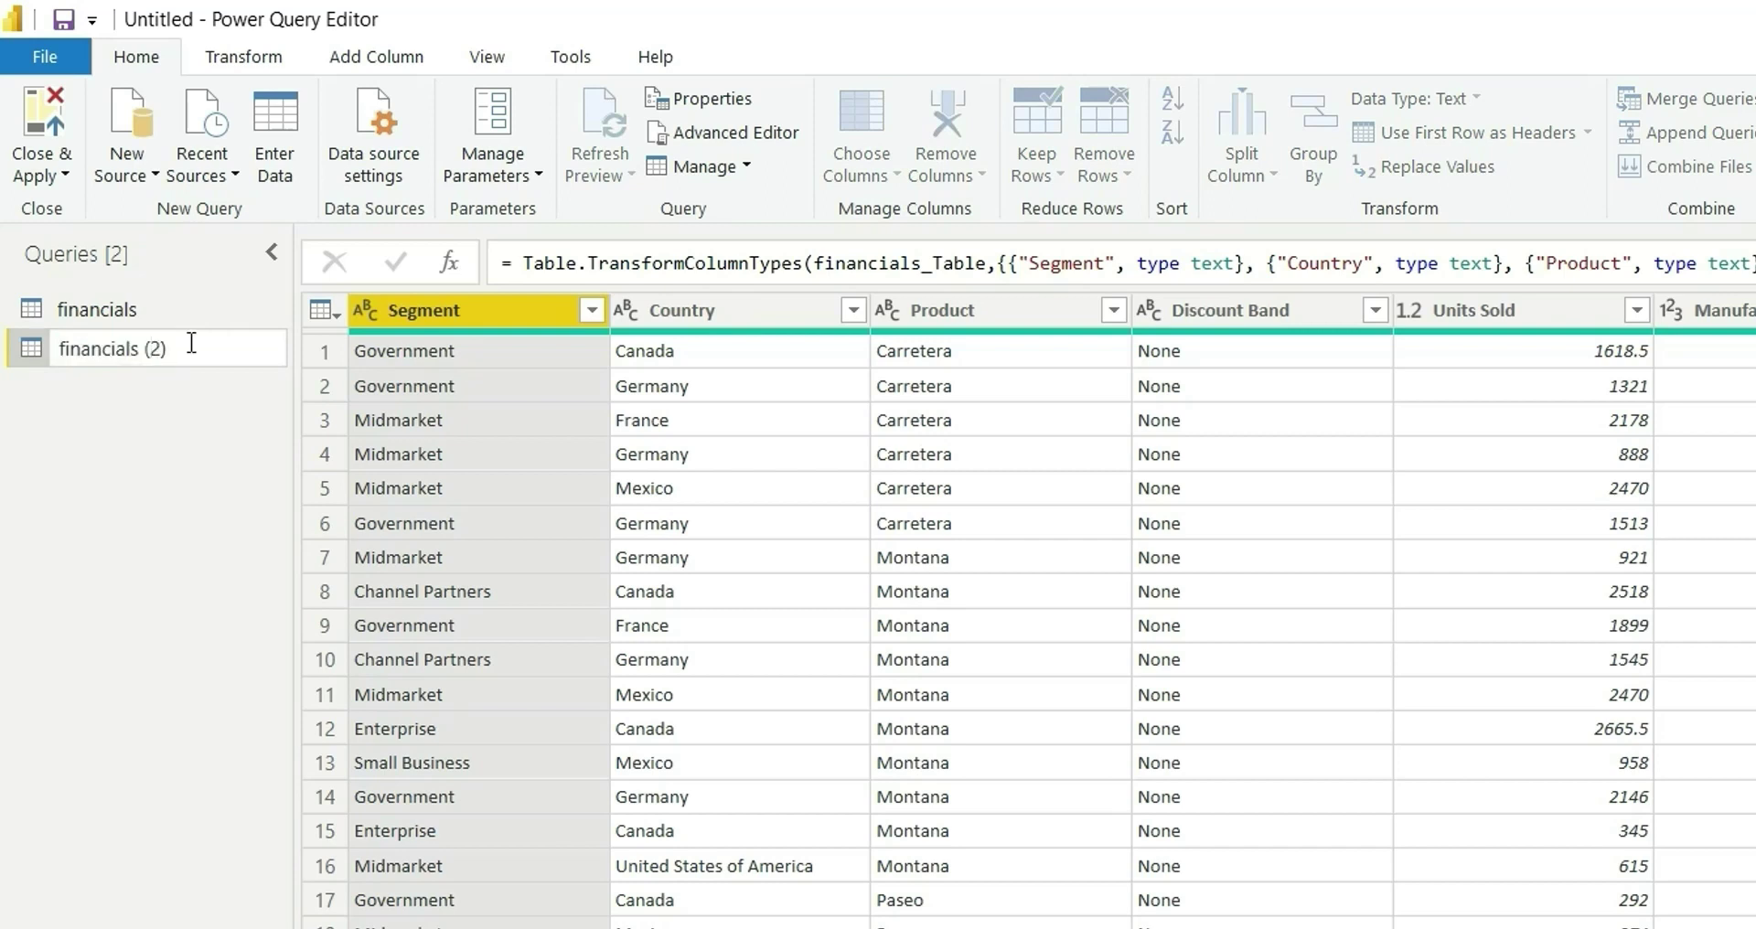
pyautogui.write('pivot')
pyautogui.press('Return')
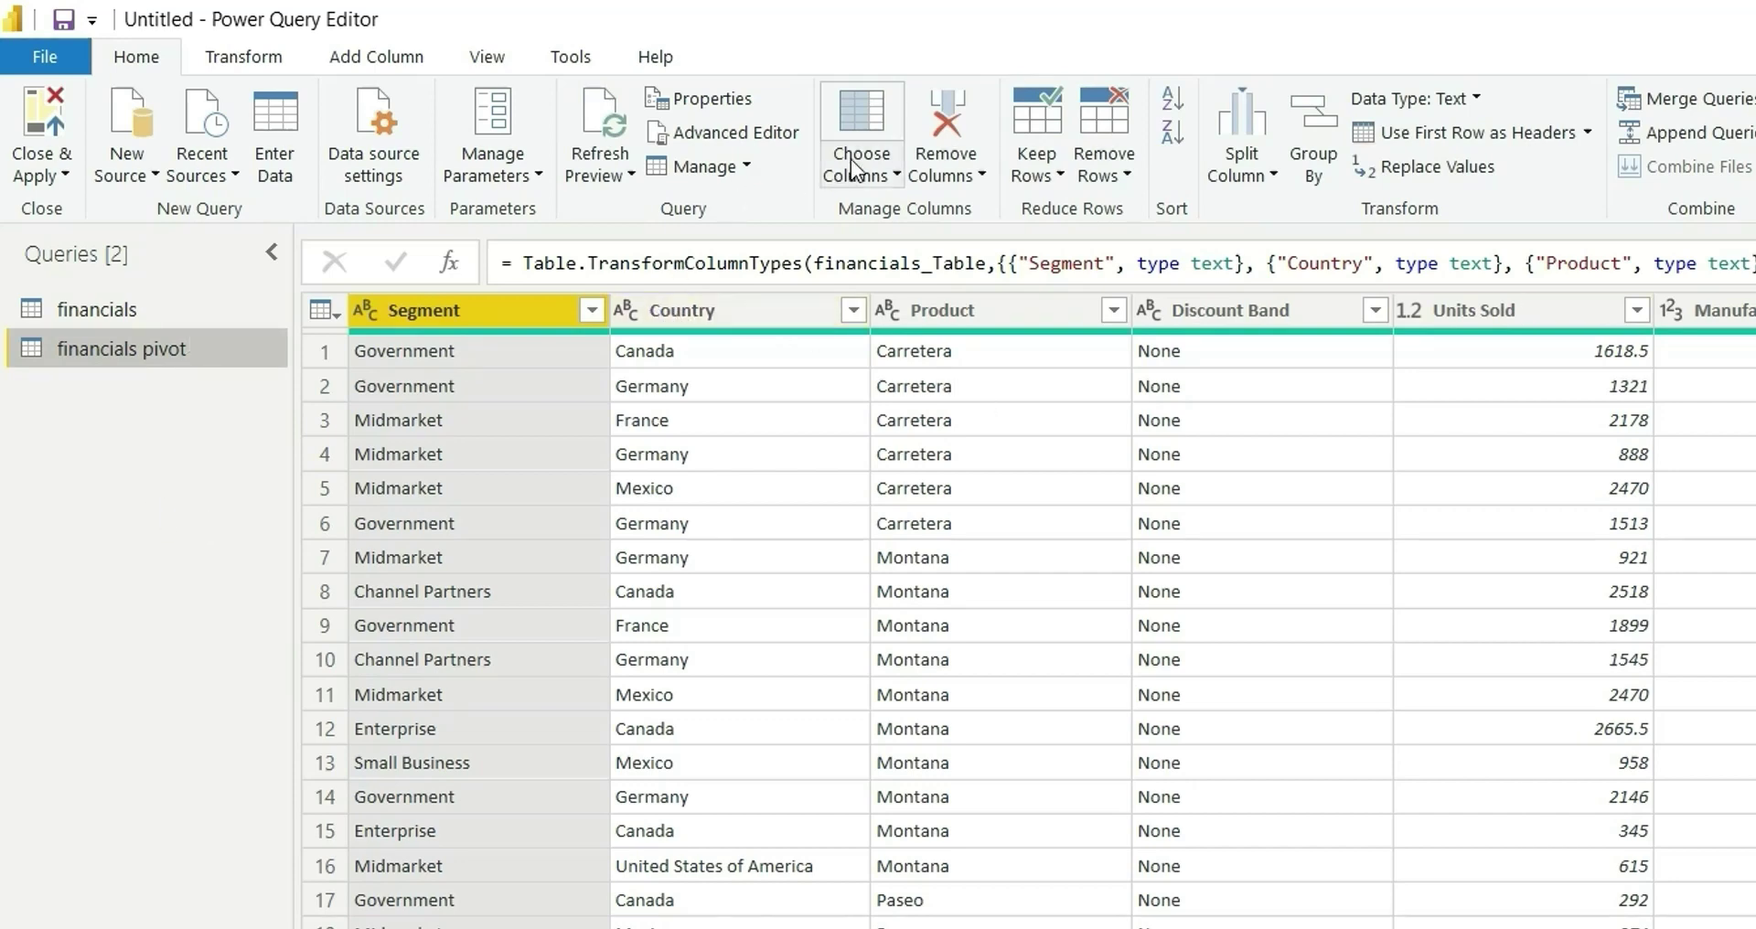
# - Keep only the Segment, Country, Units Sold, Manufacturing Price, Sale Price, Gross Sales, Sales, COGS and Profit columns in the financials pivot query
pyautogui.click(859, 123)
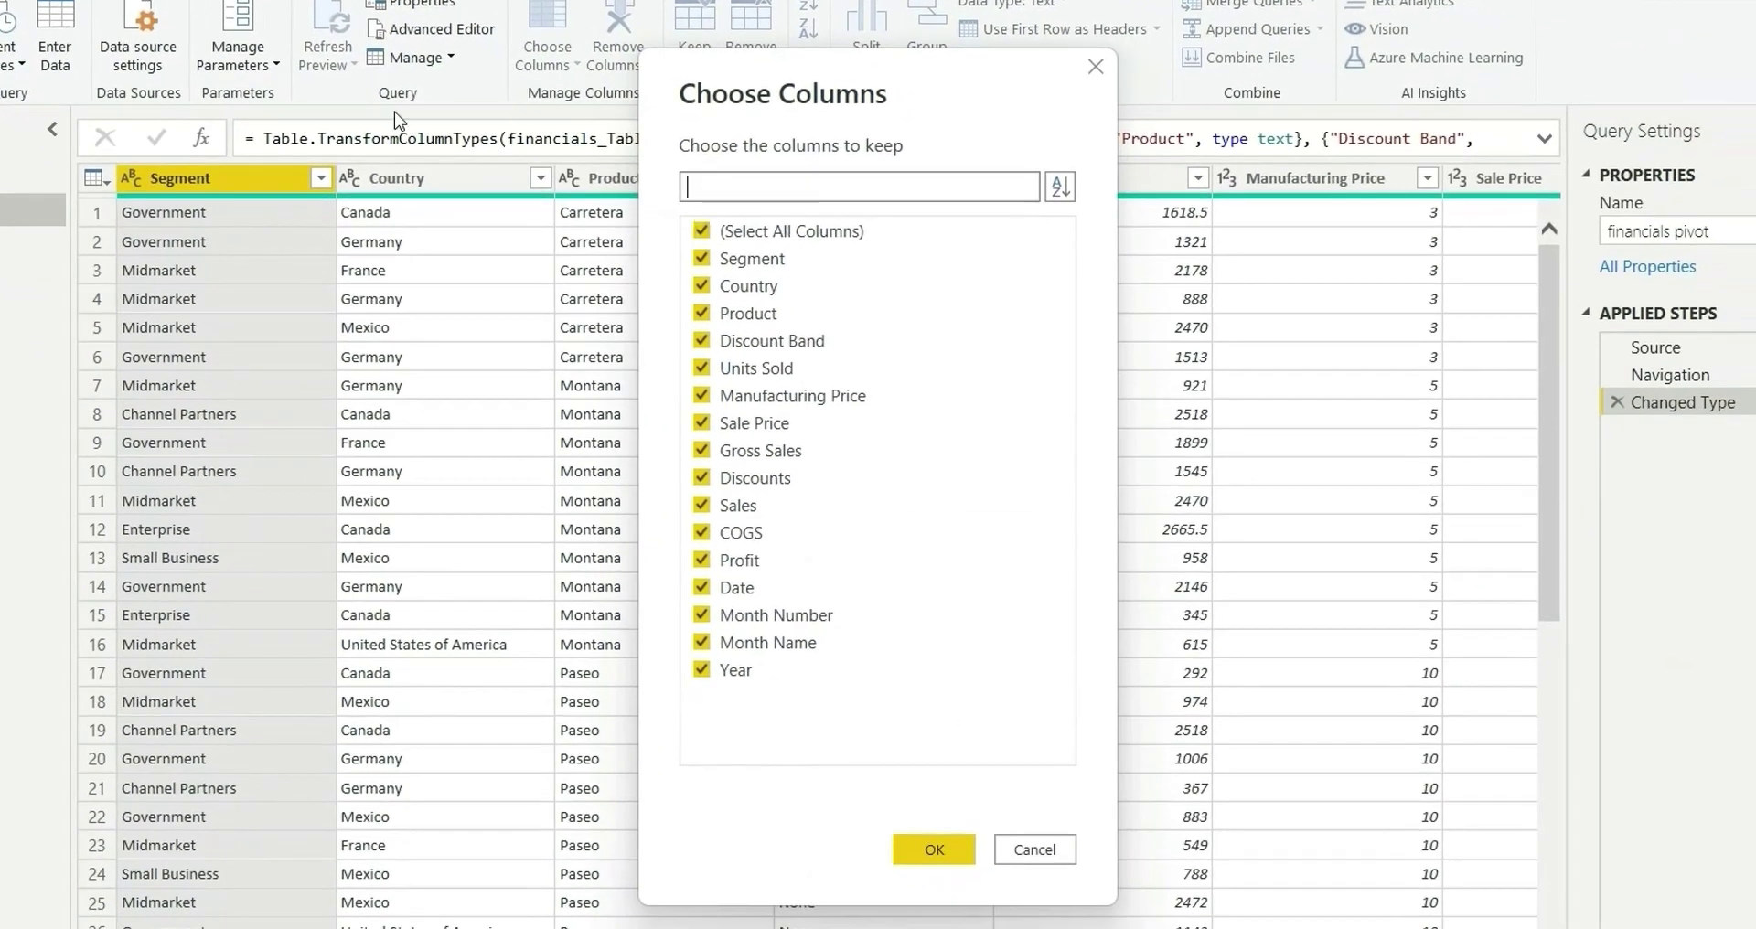
pyautogui.click(702, 233)
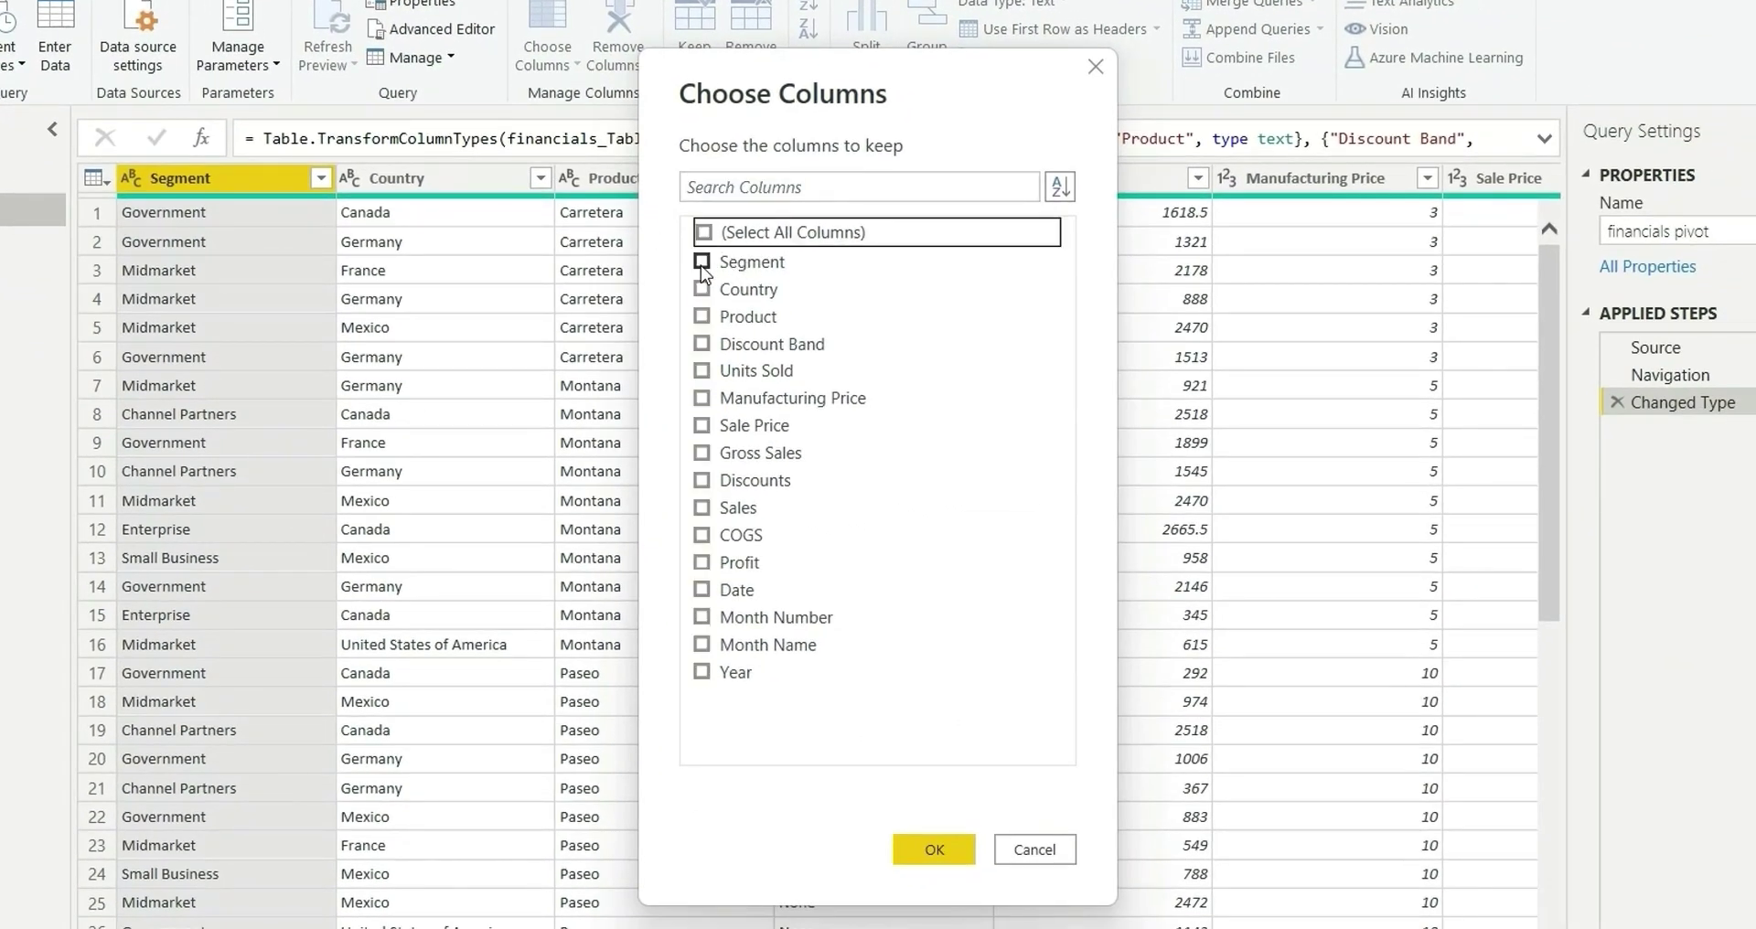
pyautogui.click(702, 260)
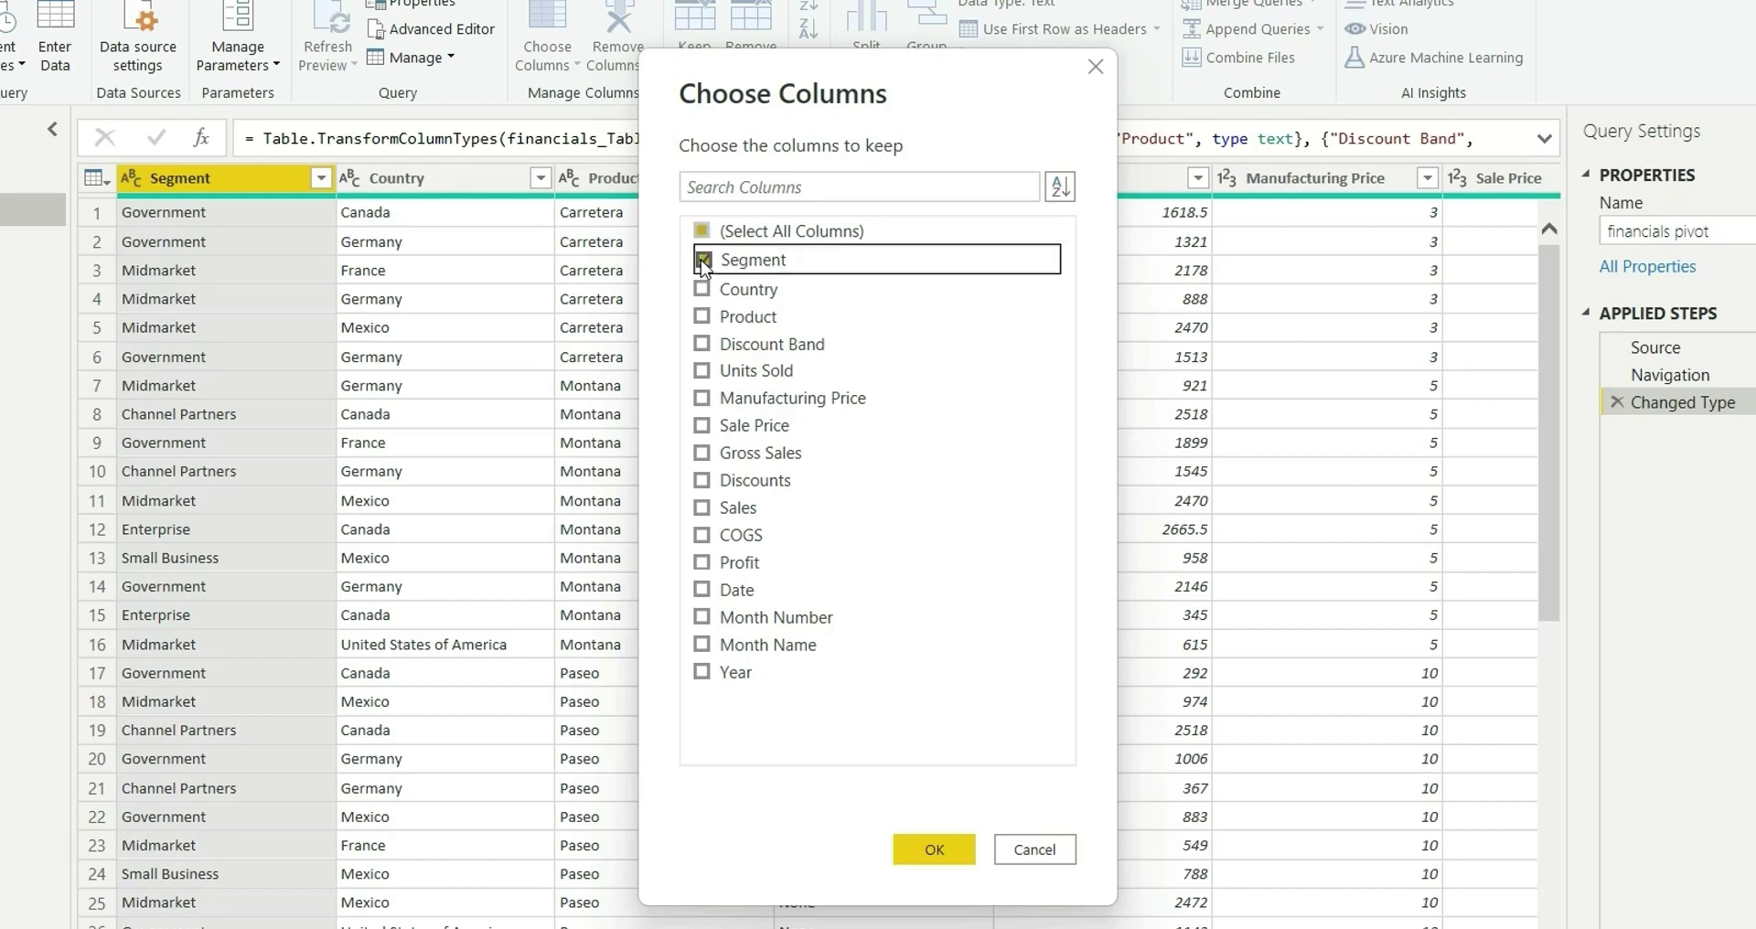
pyautogui.click(702, 289)
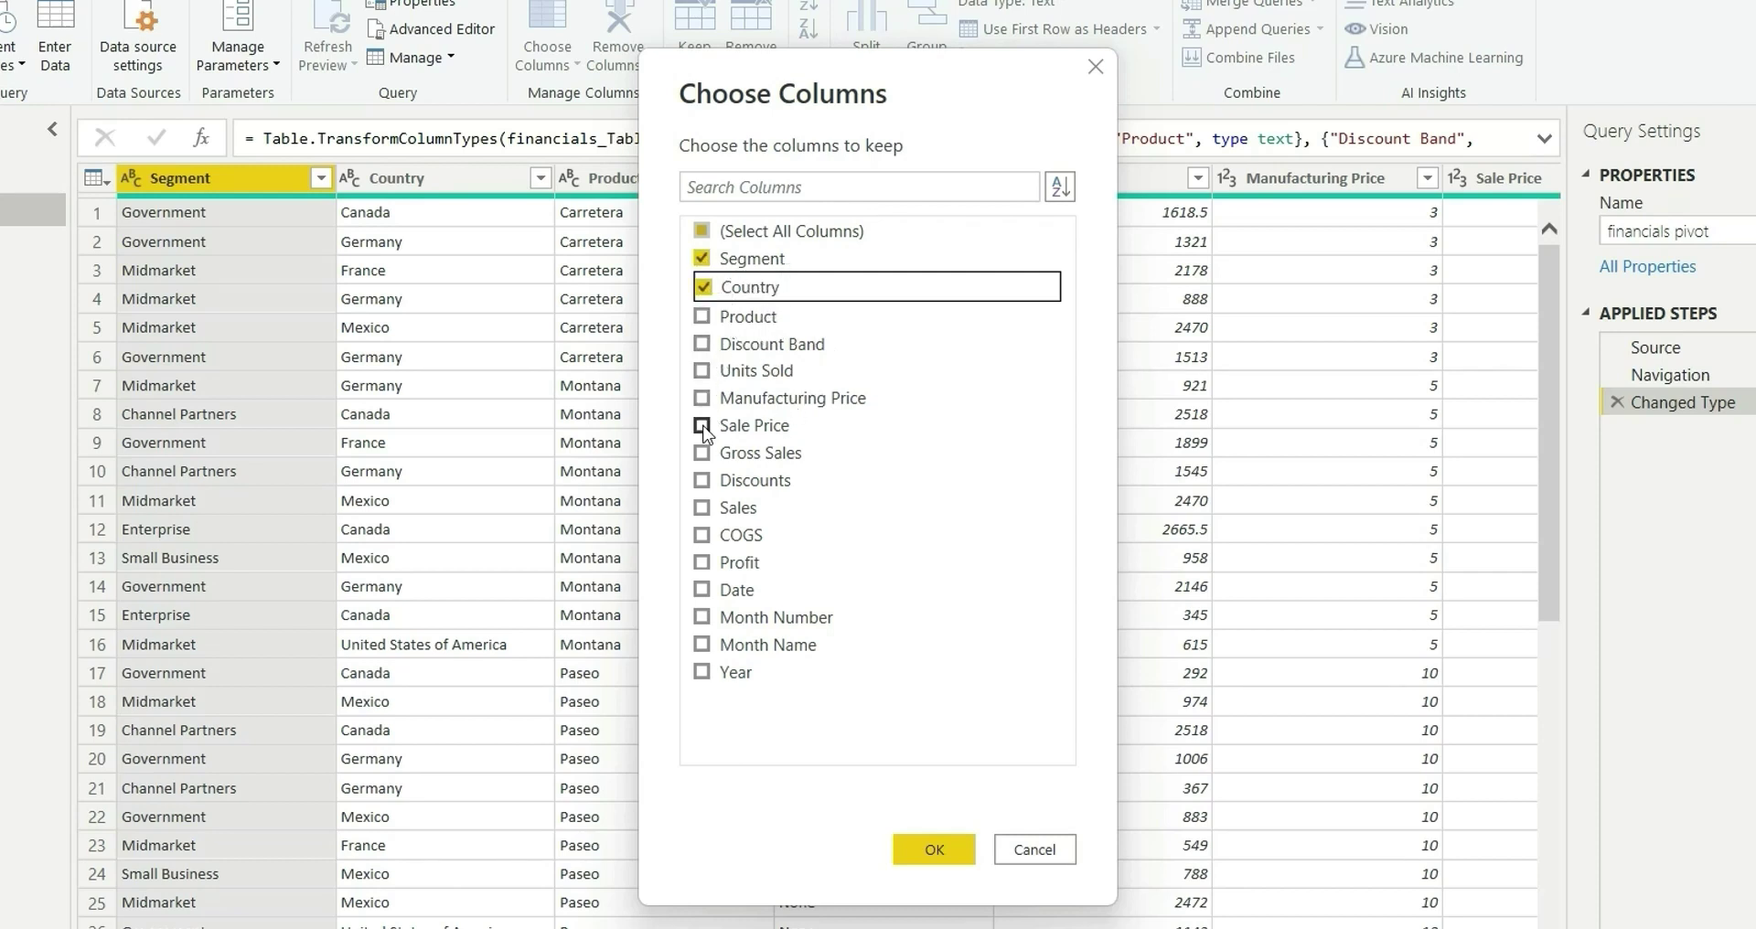
pyautogui.click(703, 370)
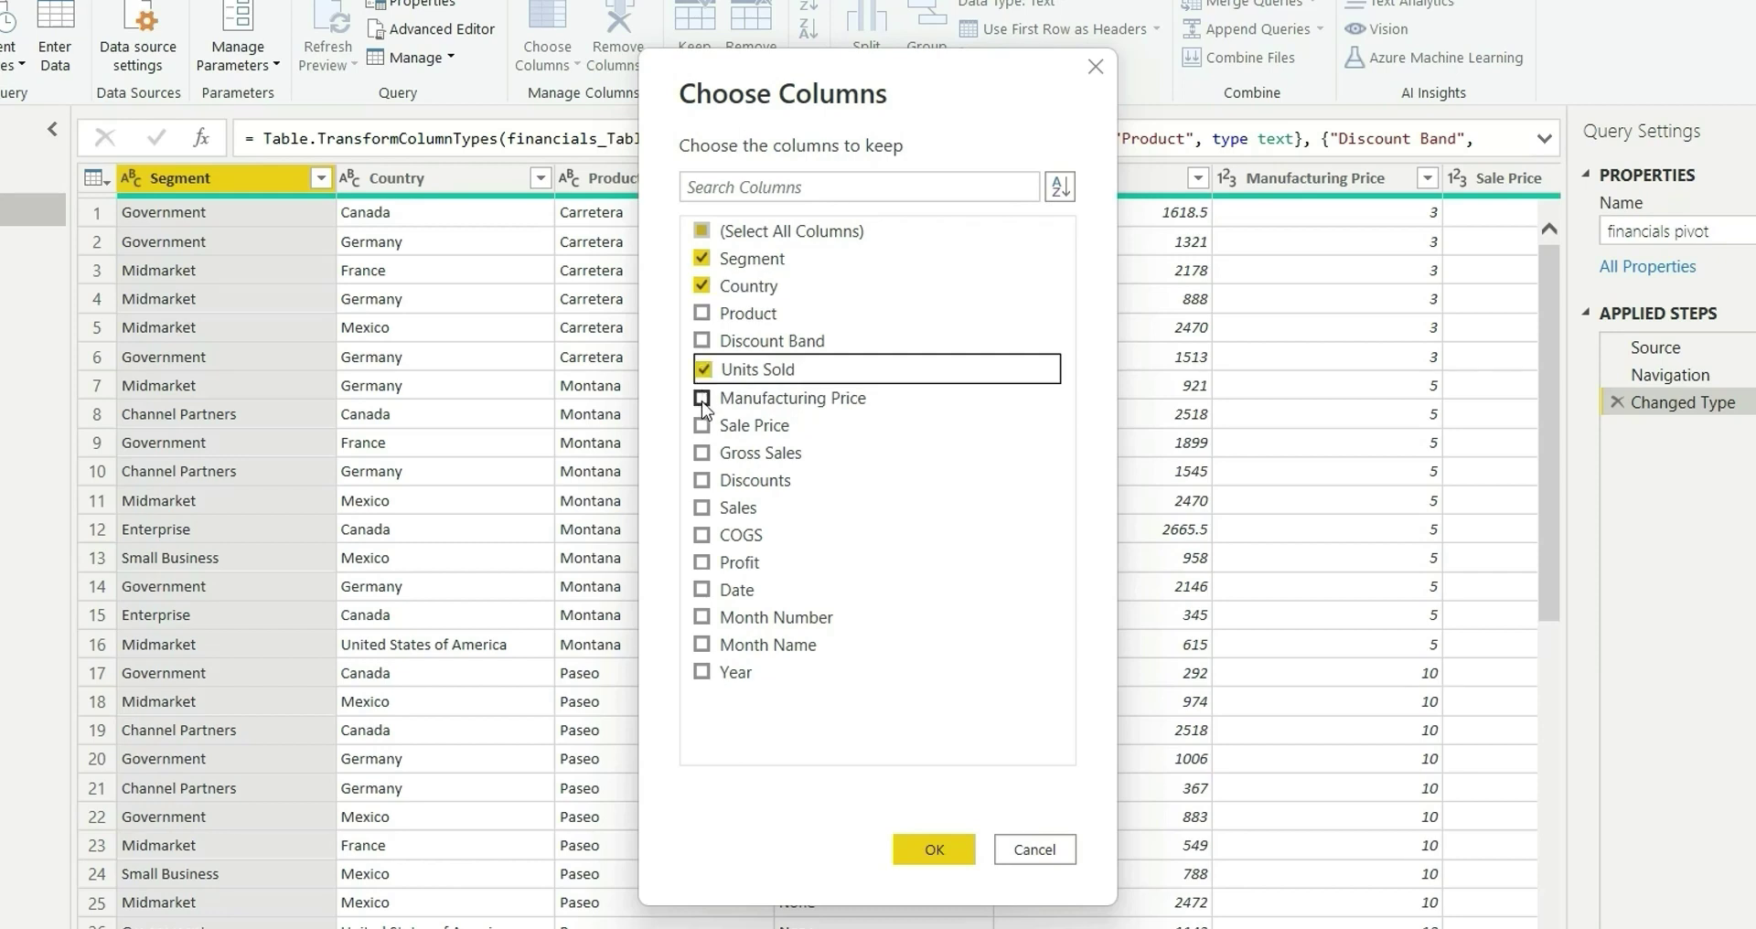
pyautogui.click(703, 399)
pyautogui.click(702, 427)
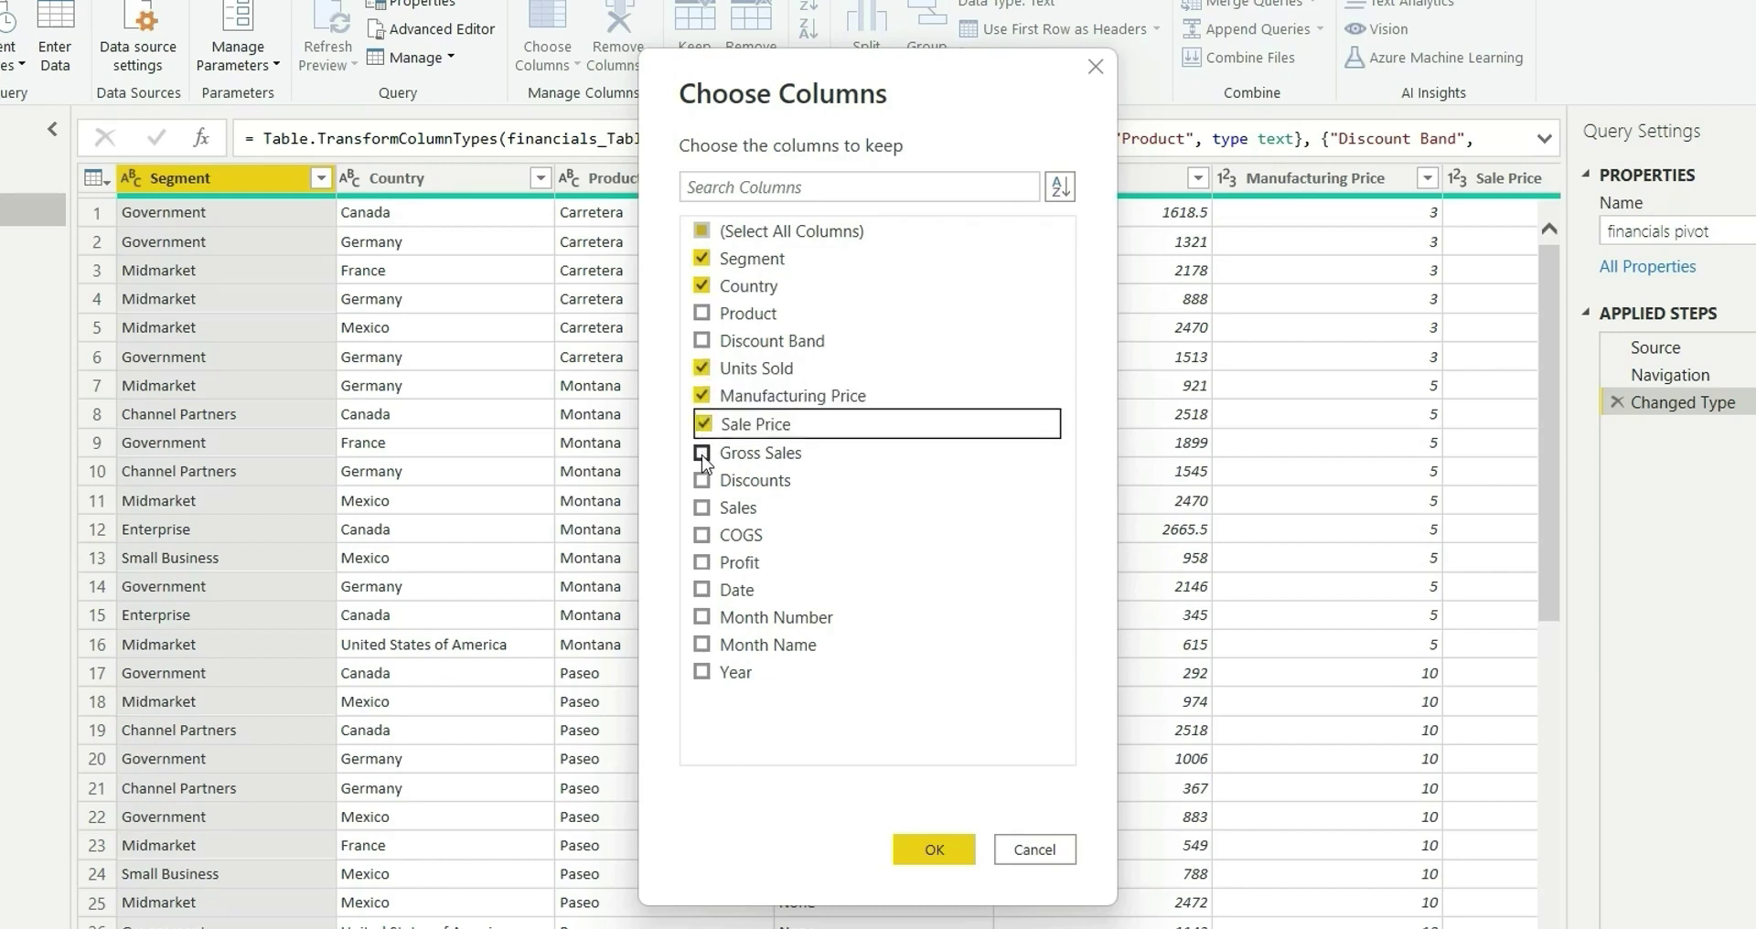
pyautogui.click(703, 455)
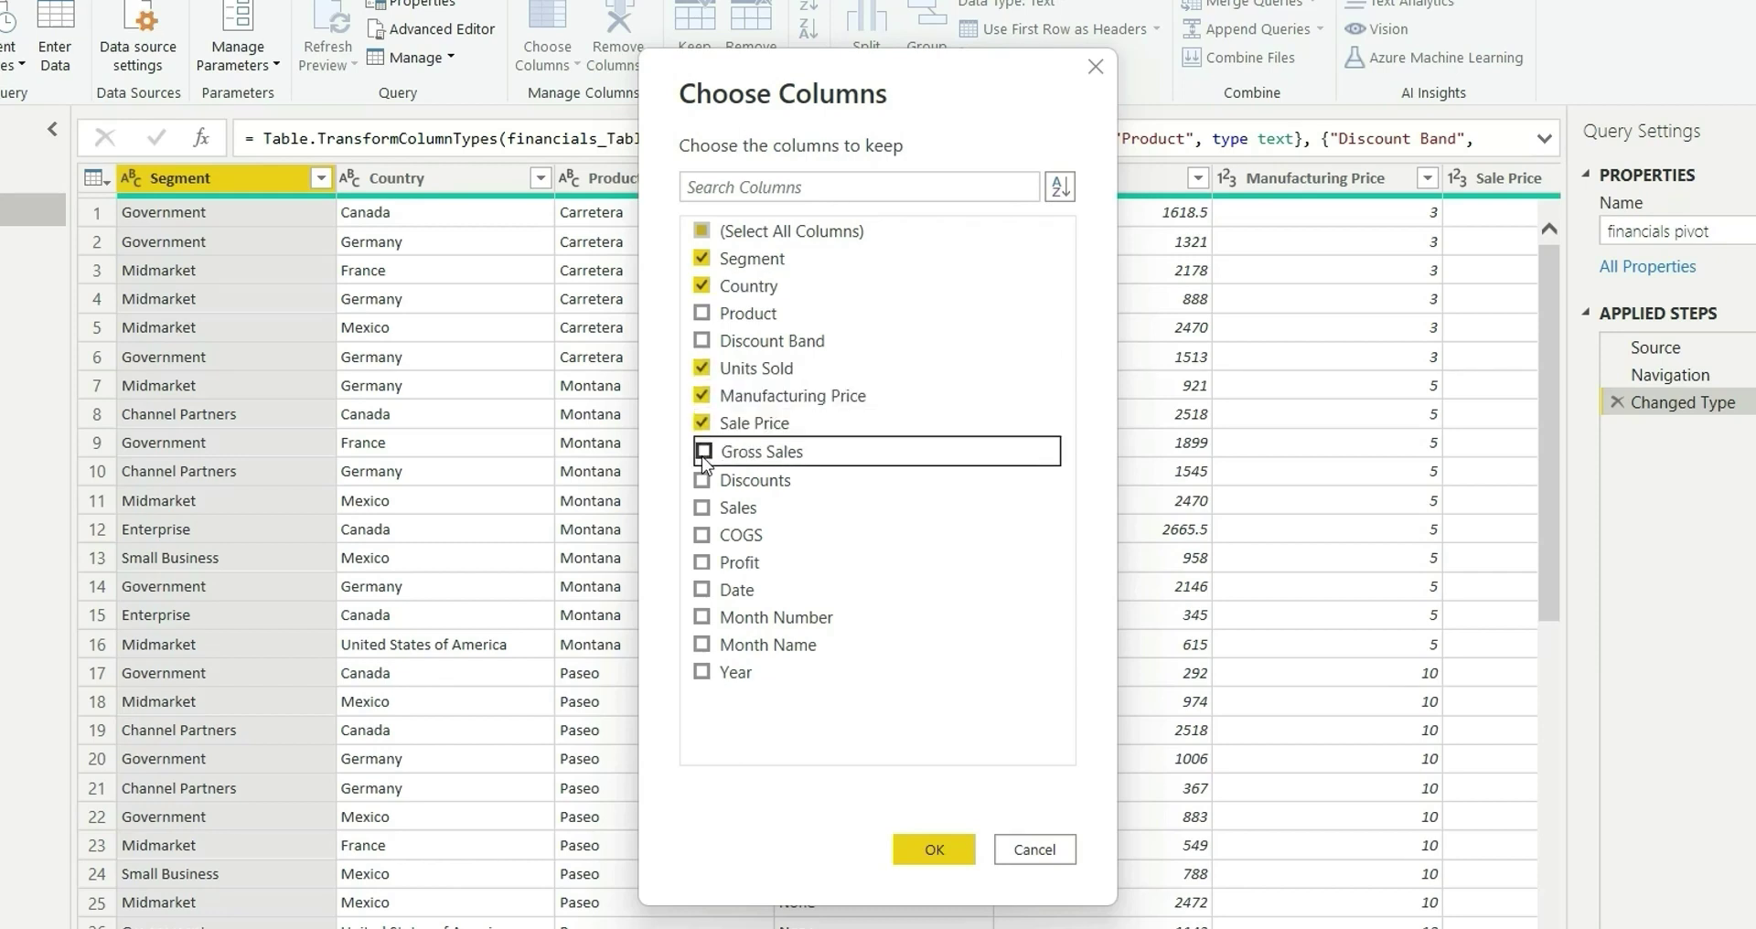
pyautogui.click(703, 509)
pyautogui.click(703, 537)
pyautogui.click(703, 562)
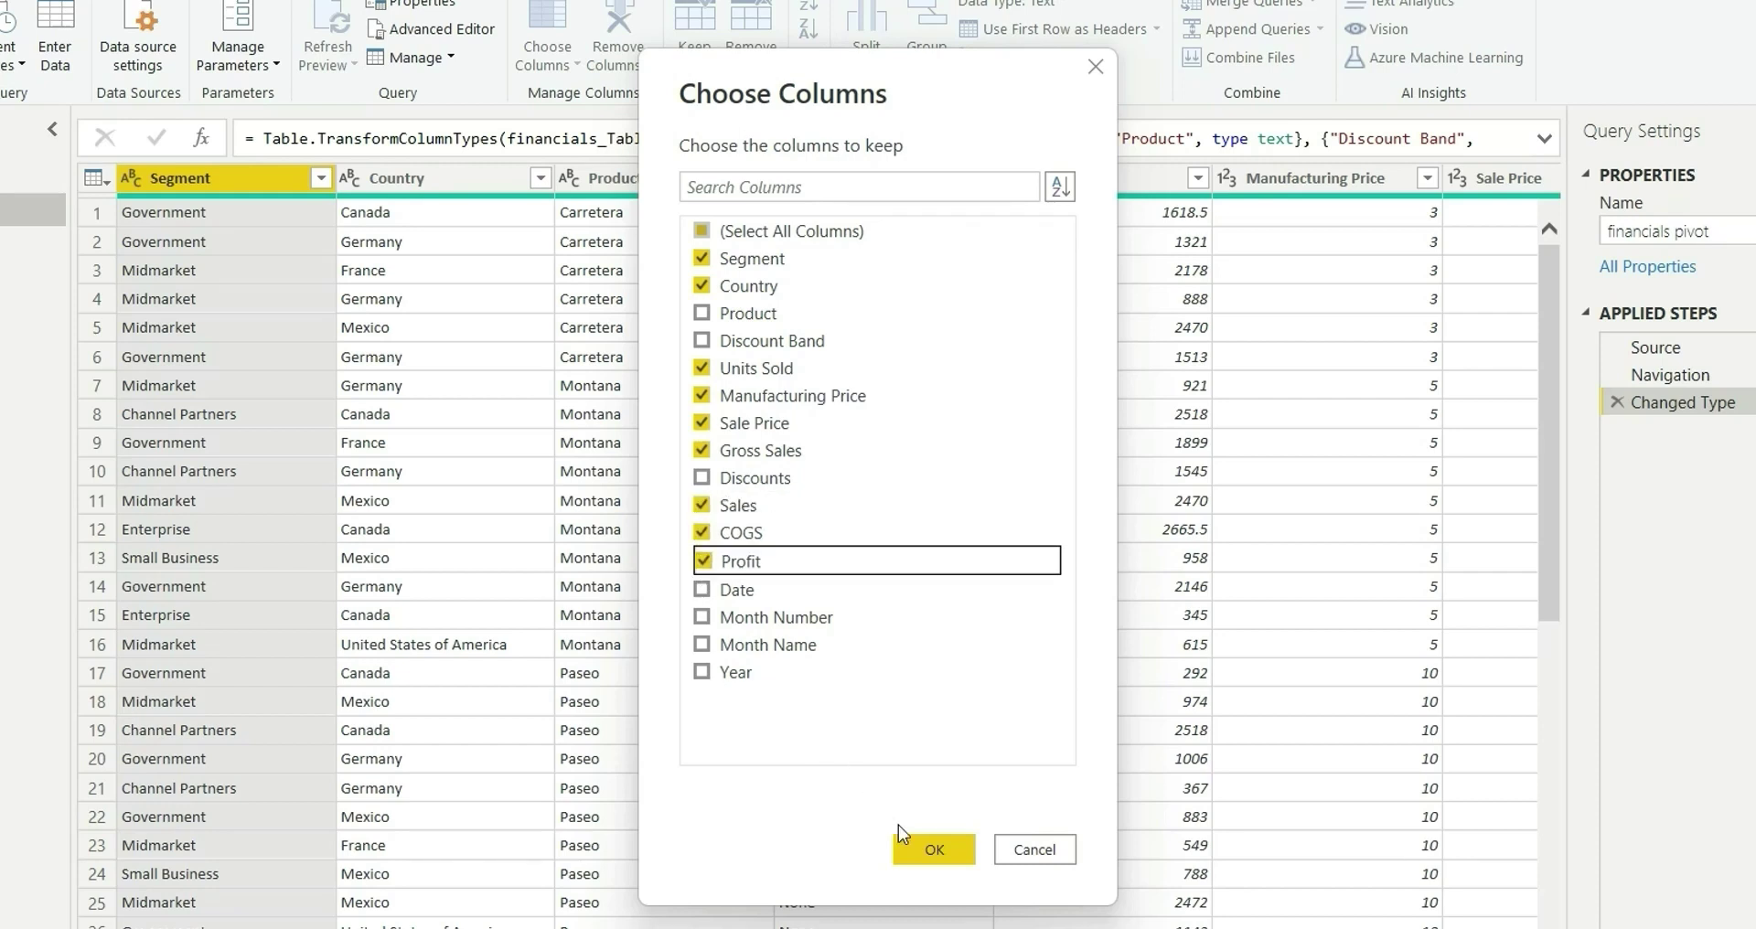
pyautogui.click(934, 849)
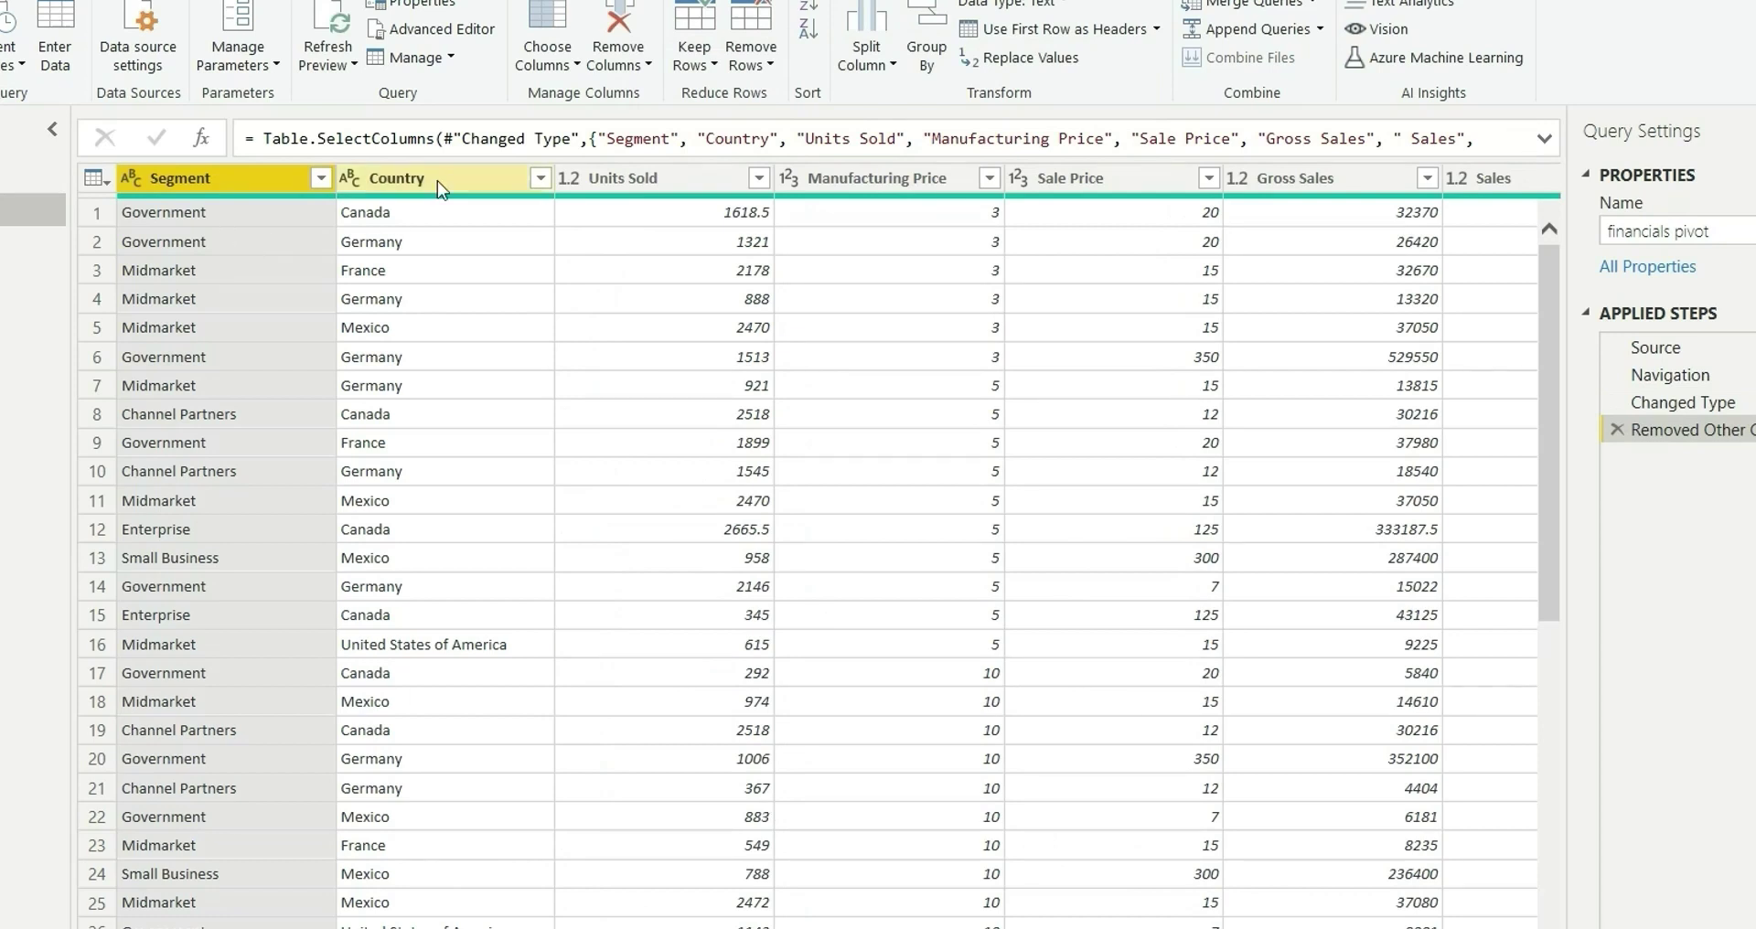
# - Unpivot all columns of the financials pivot query other than Segment and Country
pyautogui.keyDown('ctrl'); pyautogui.click(407, 183); pyautogui.keyUp('ctrl')
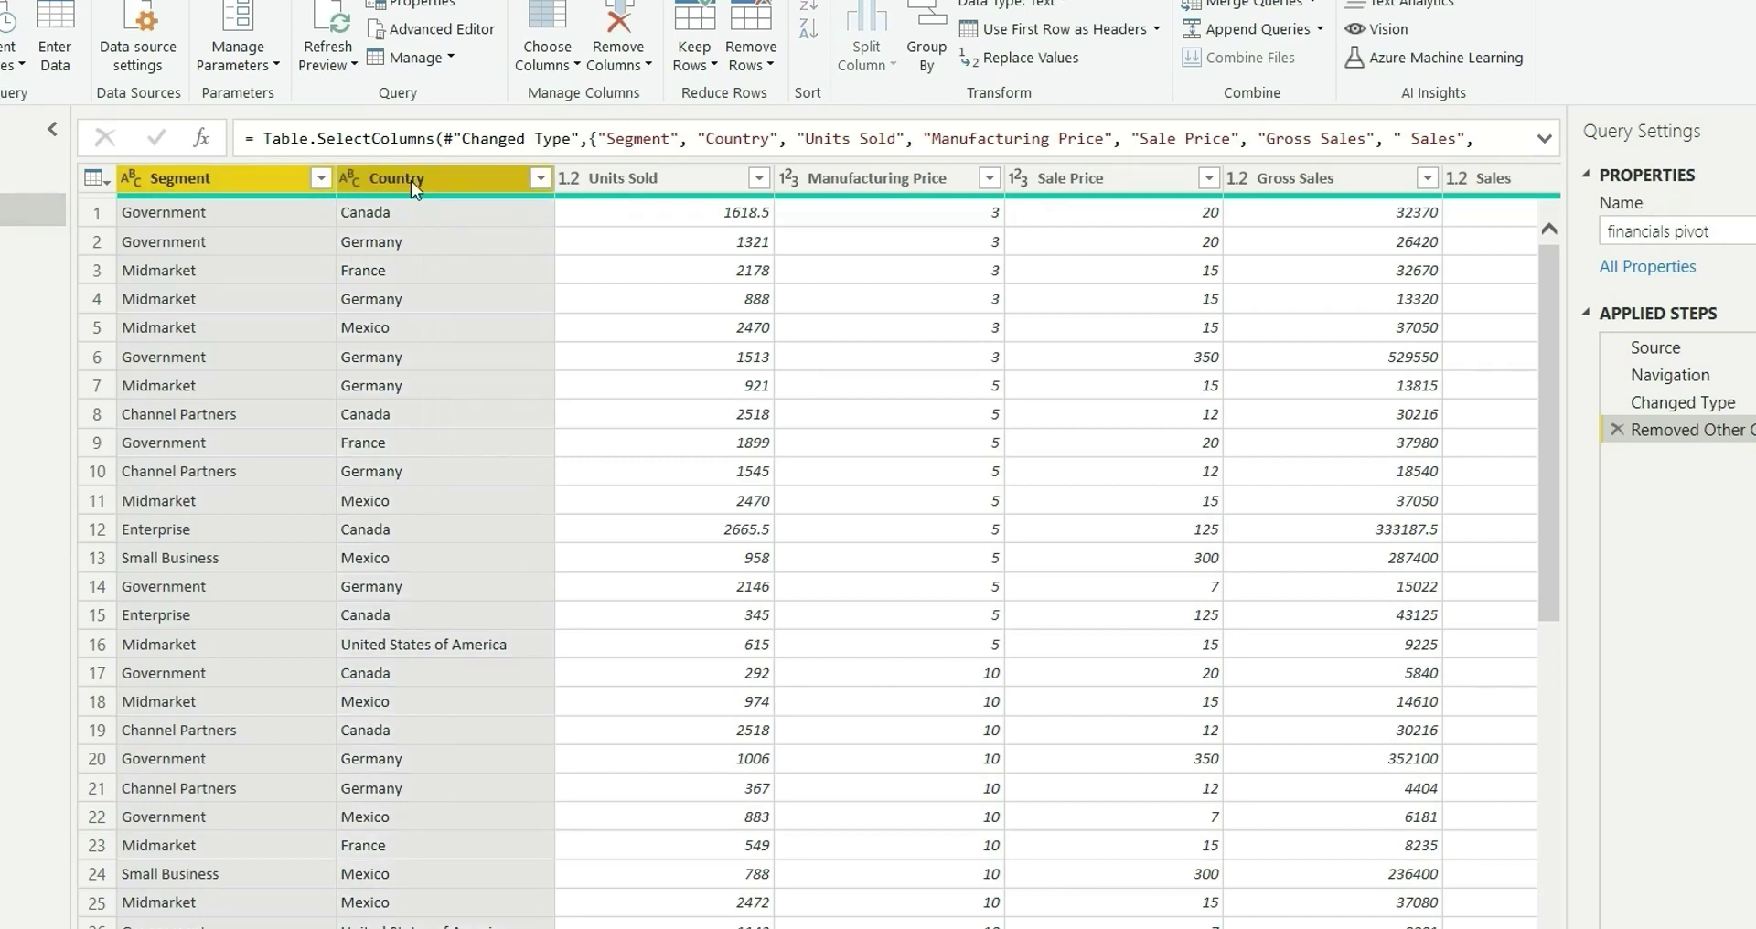
pyautogui.rightClick(410, 179)
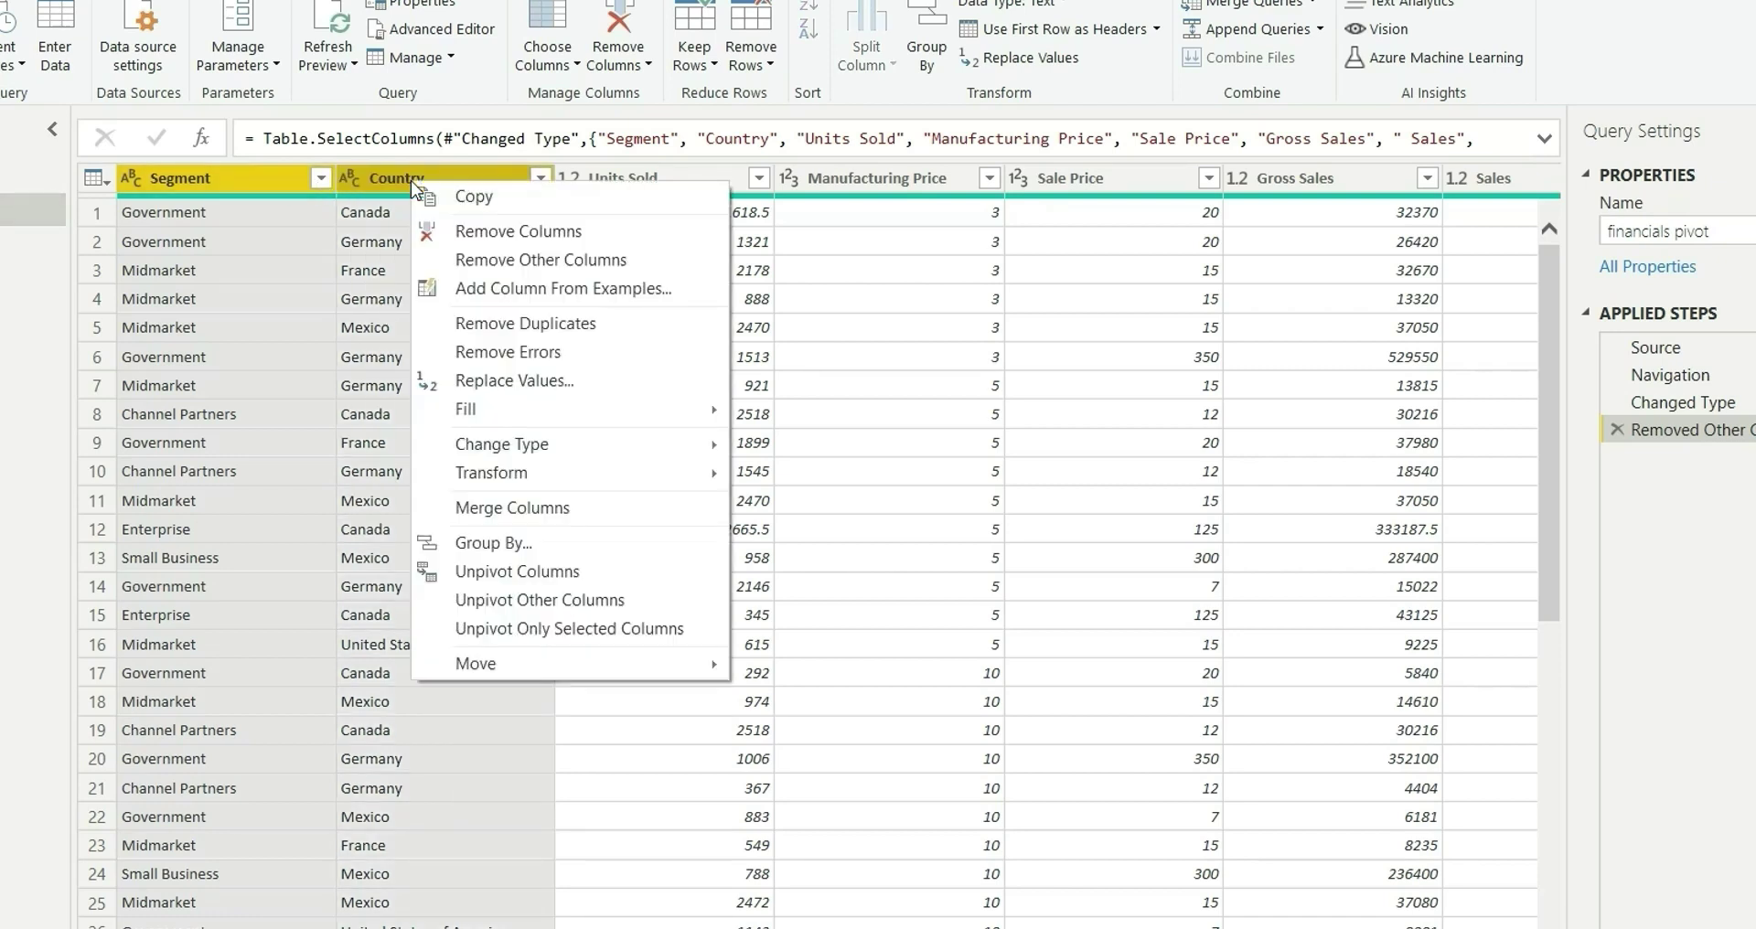
pyautogui.click(488, 604)
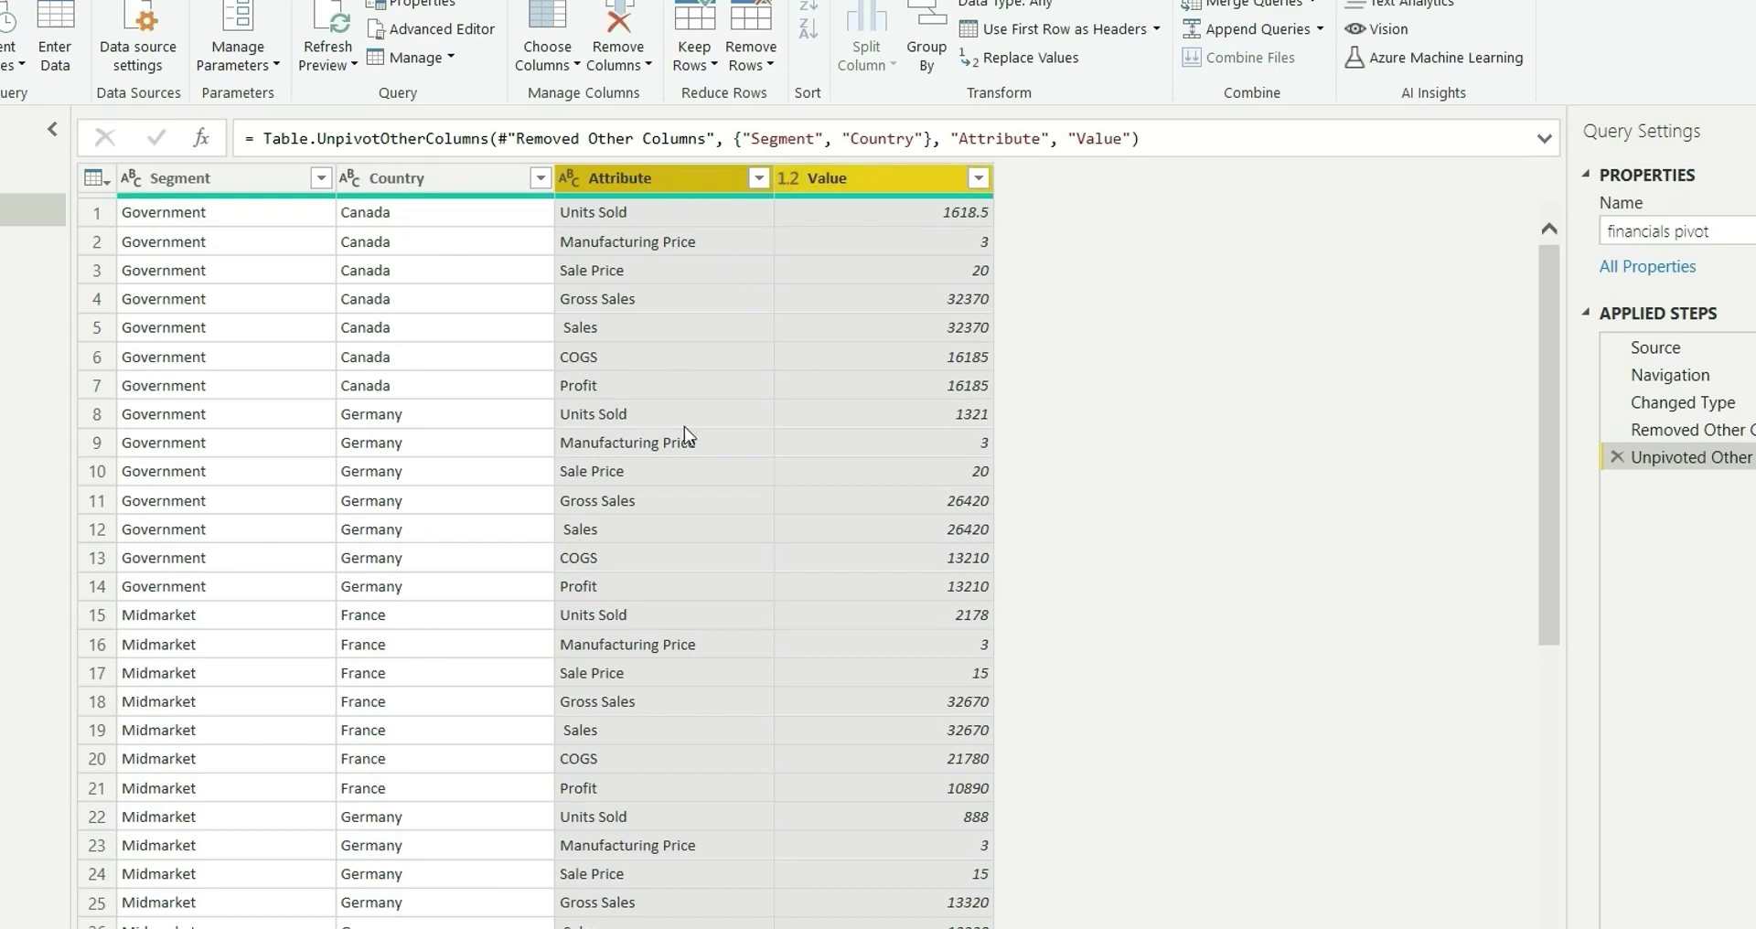
# - Rename the Attribute column as Field, then apply the query changes and return to the report
pyautogui.doubleClick(636, 181)
pyautogui.write('F')
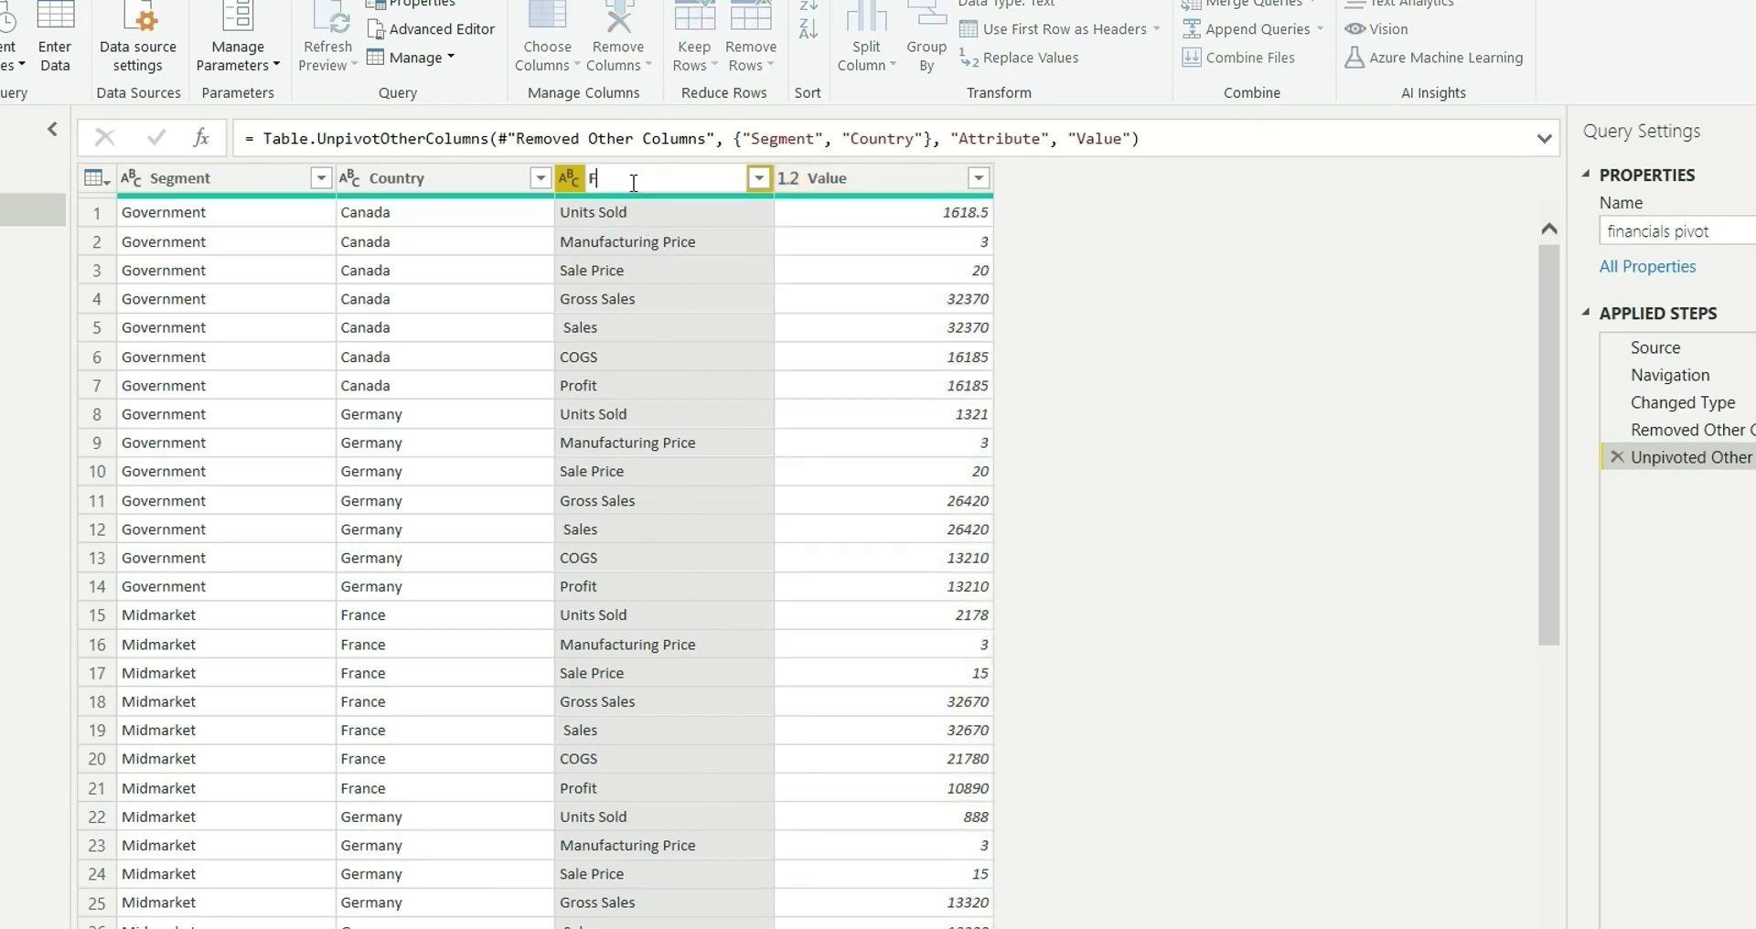
pyautogui.write('ield')
pyautogui.press('Return')
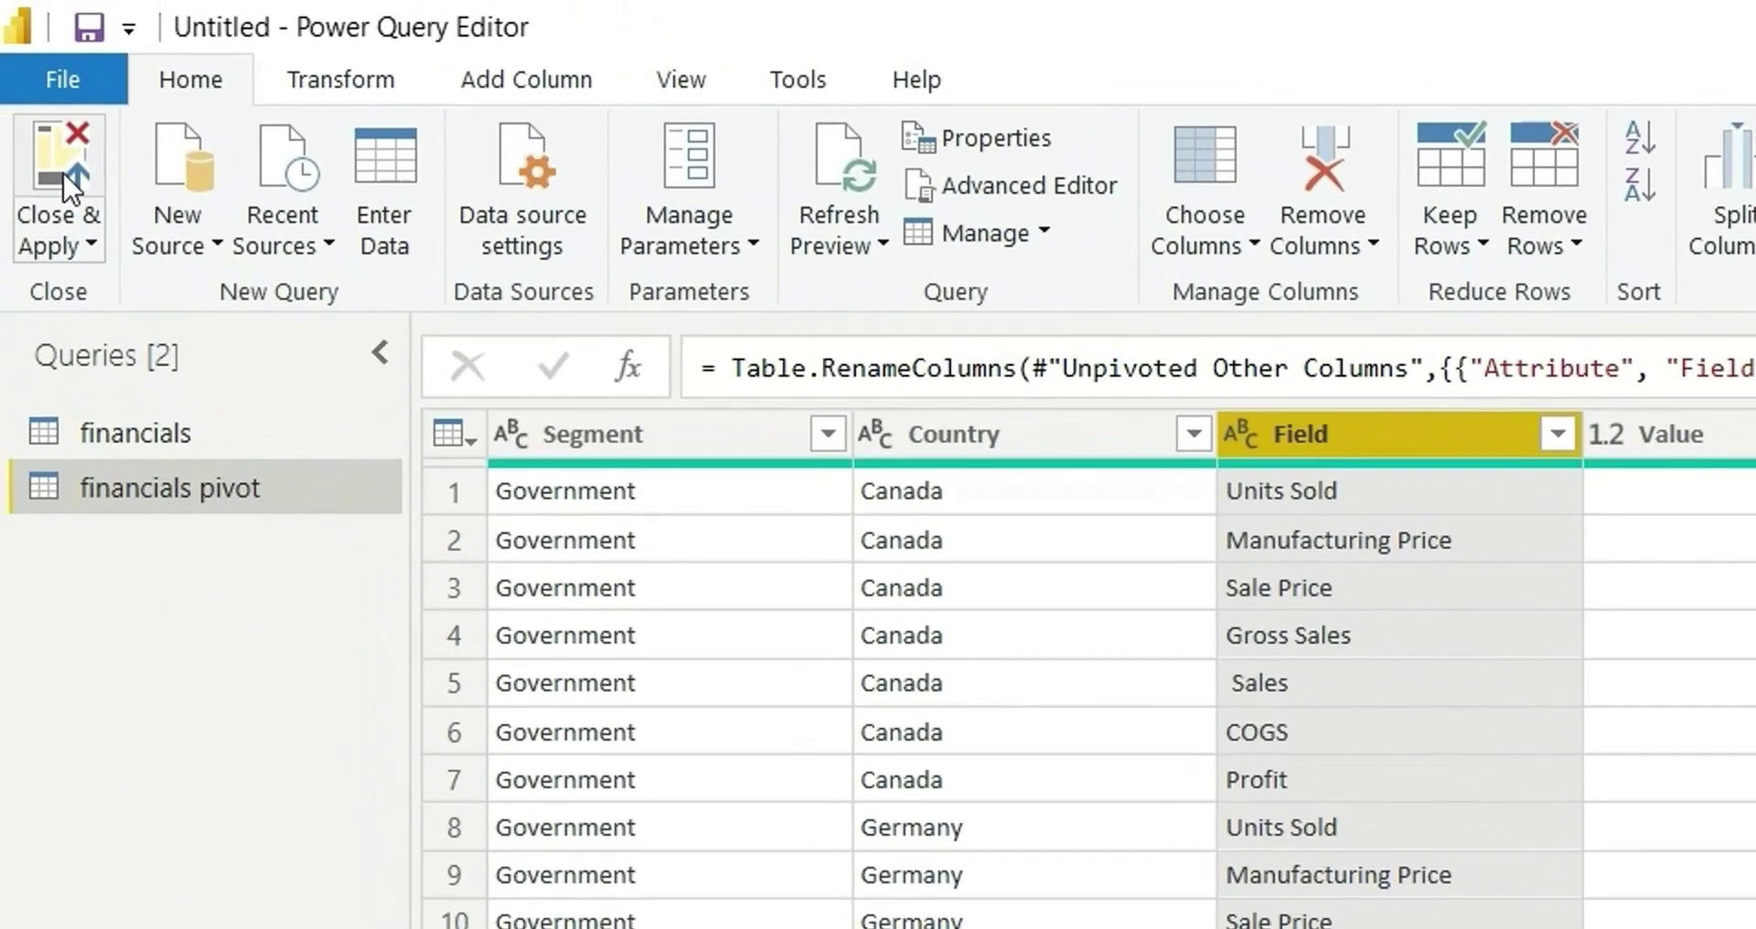
pyautogui.click(64, 183)
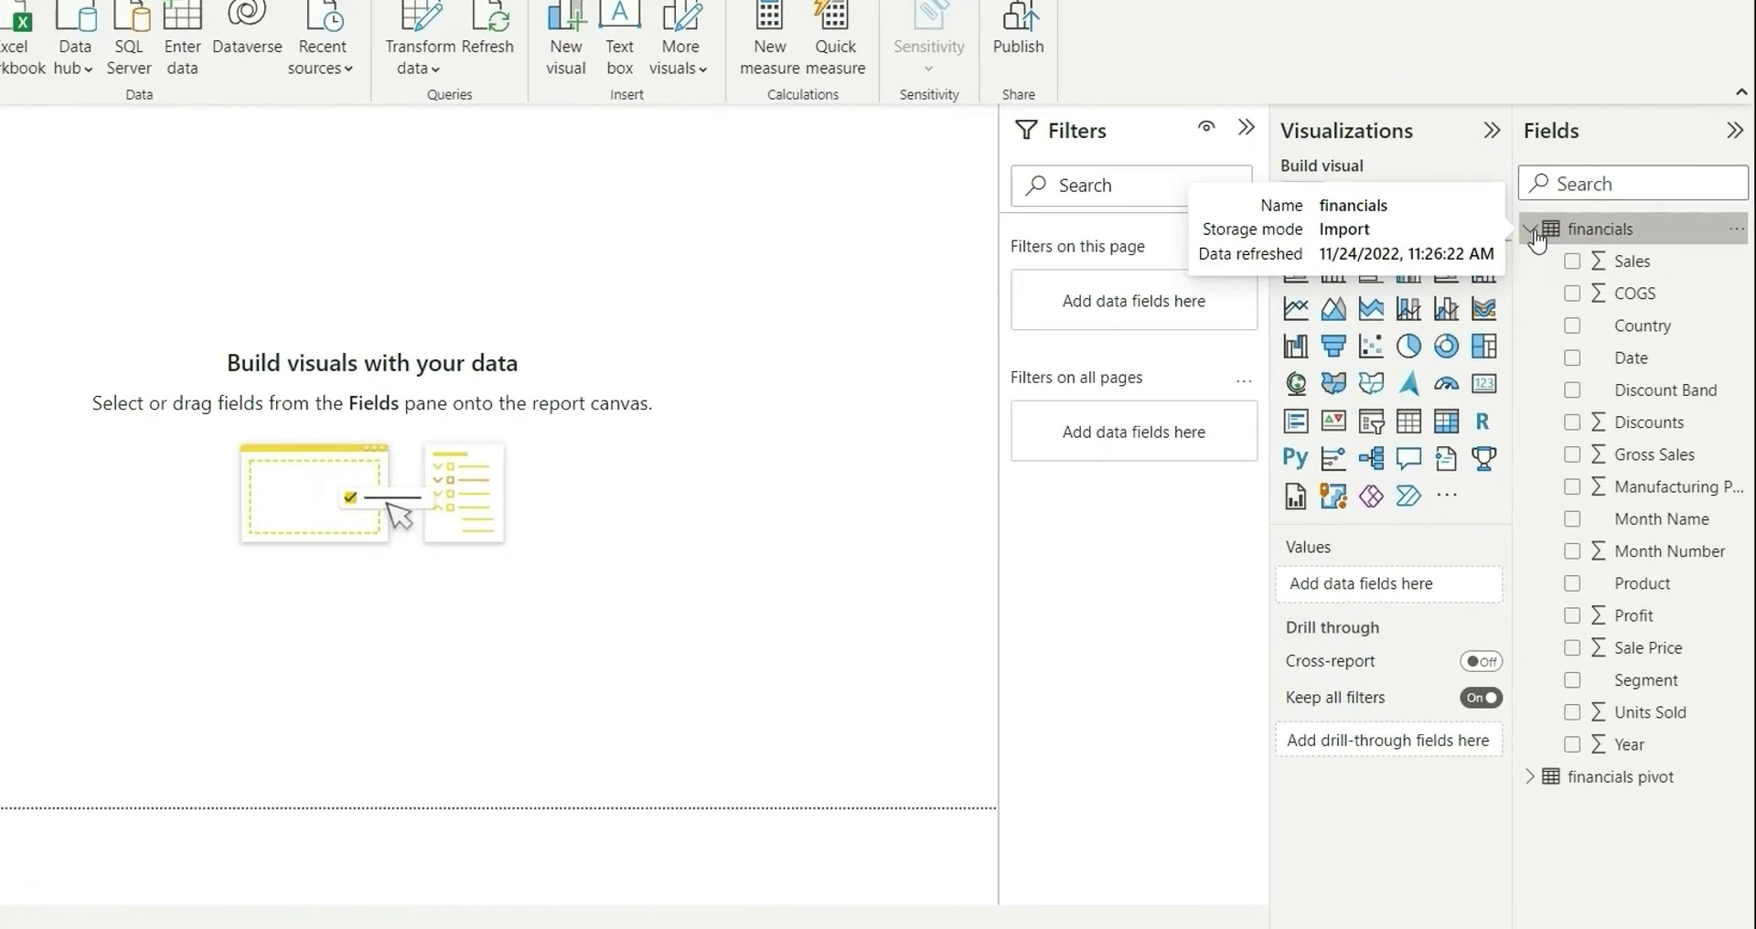
# - Expand the financials pivot table's field list in place of the financials one, and add an empty matrix visual to the report page
pyautogui.click(1537, 239)
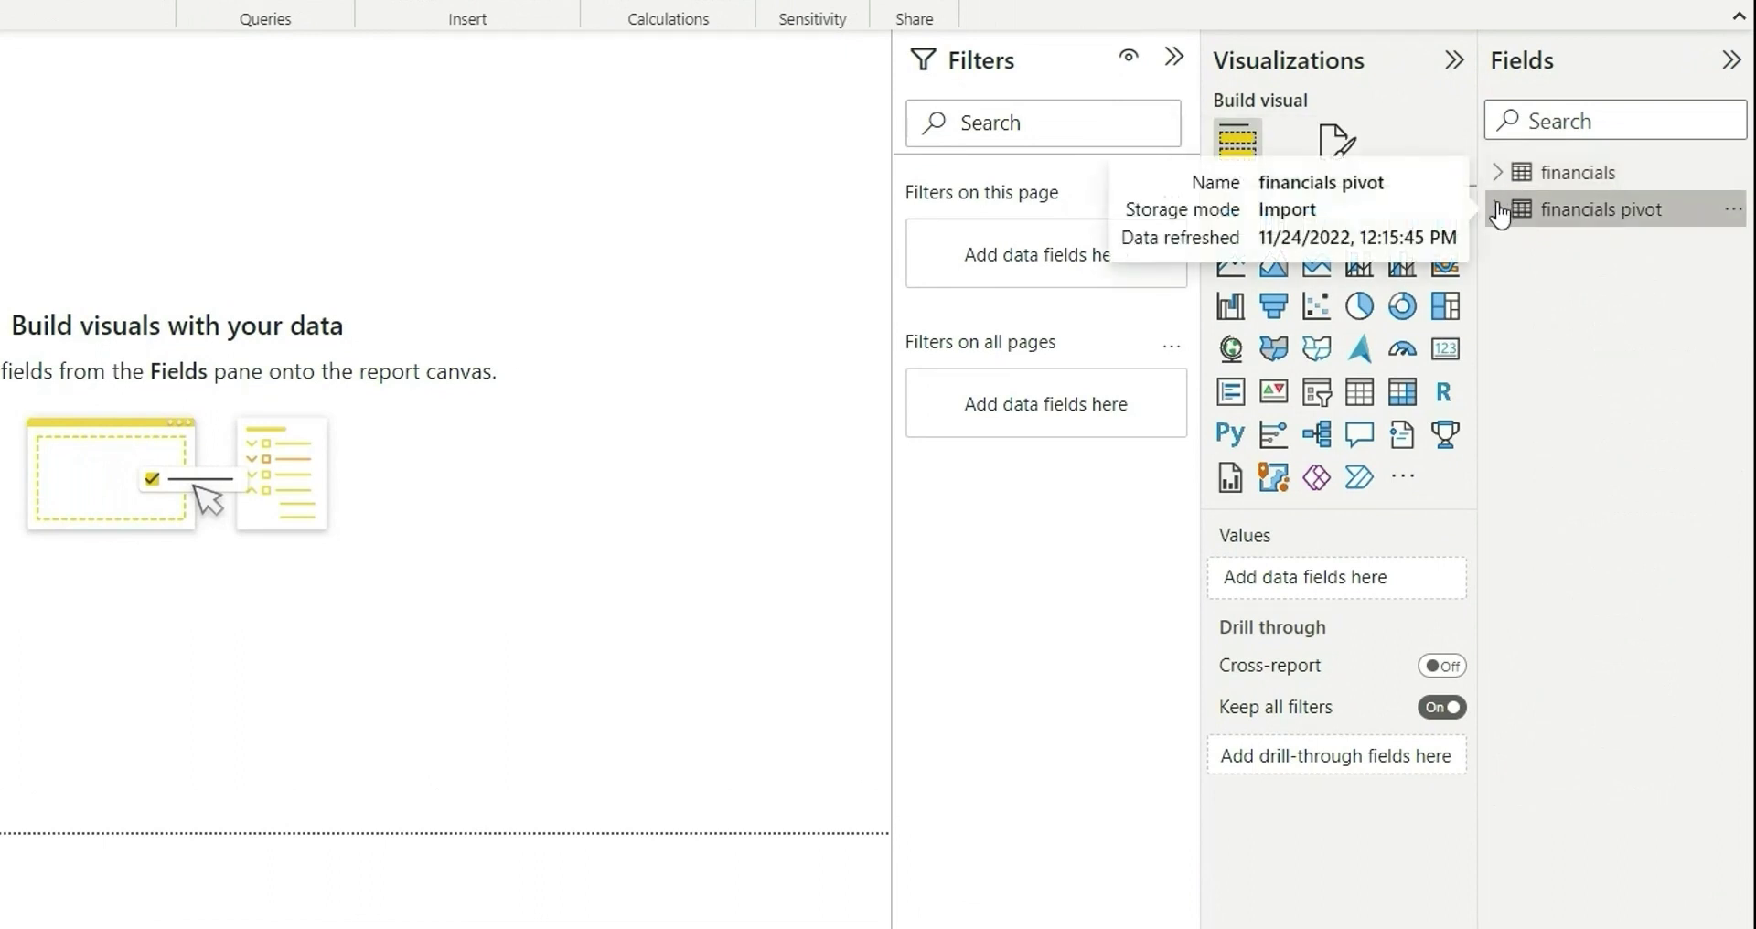
pyautogui.click(1499, 211)
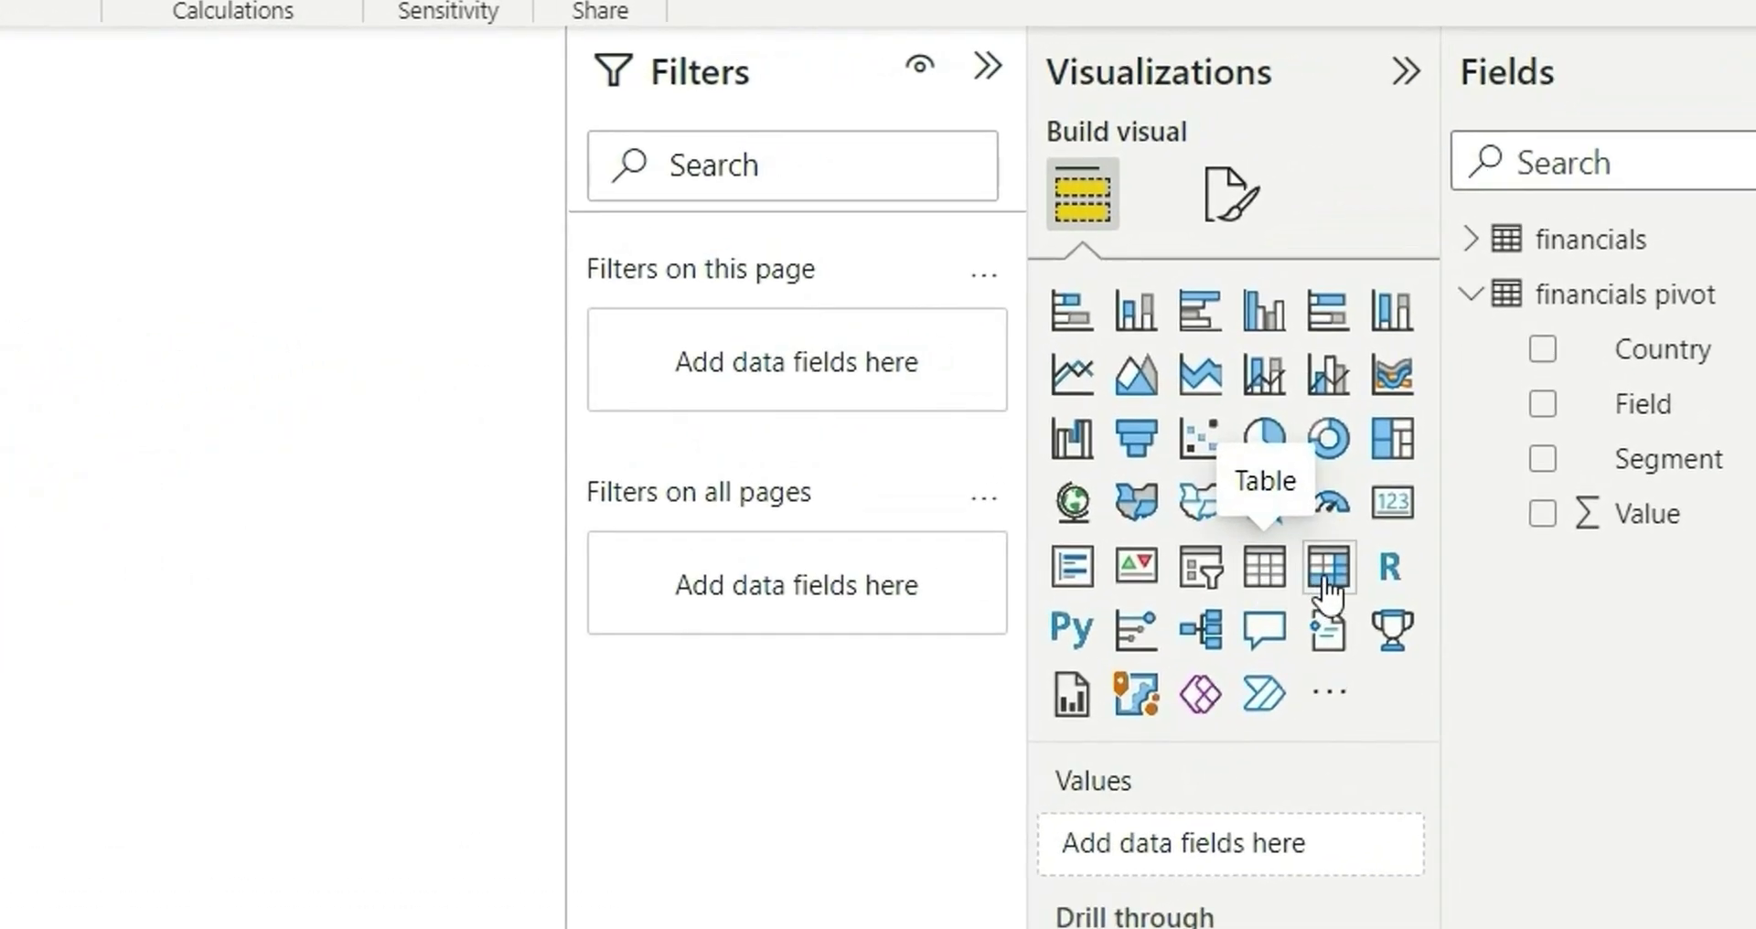
pyautogui.click(1327, 585)
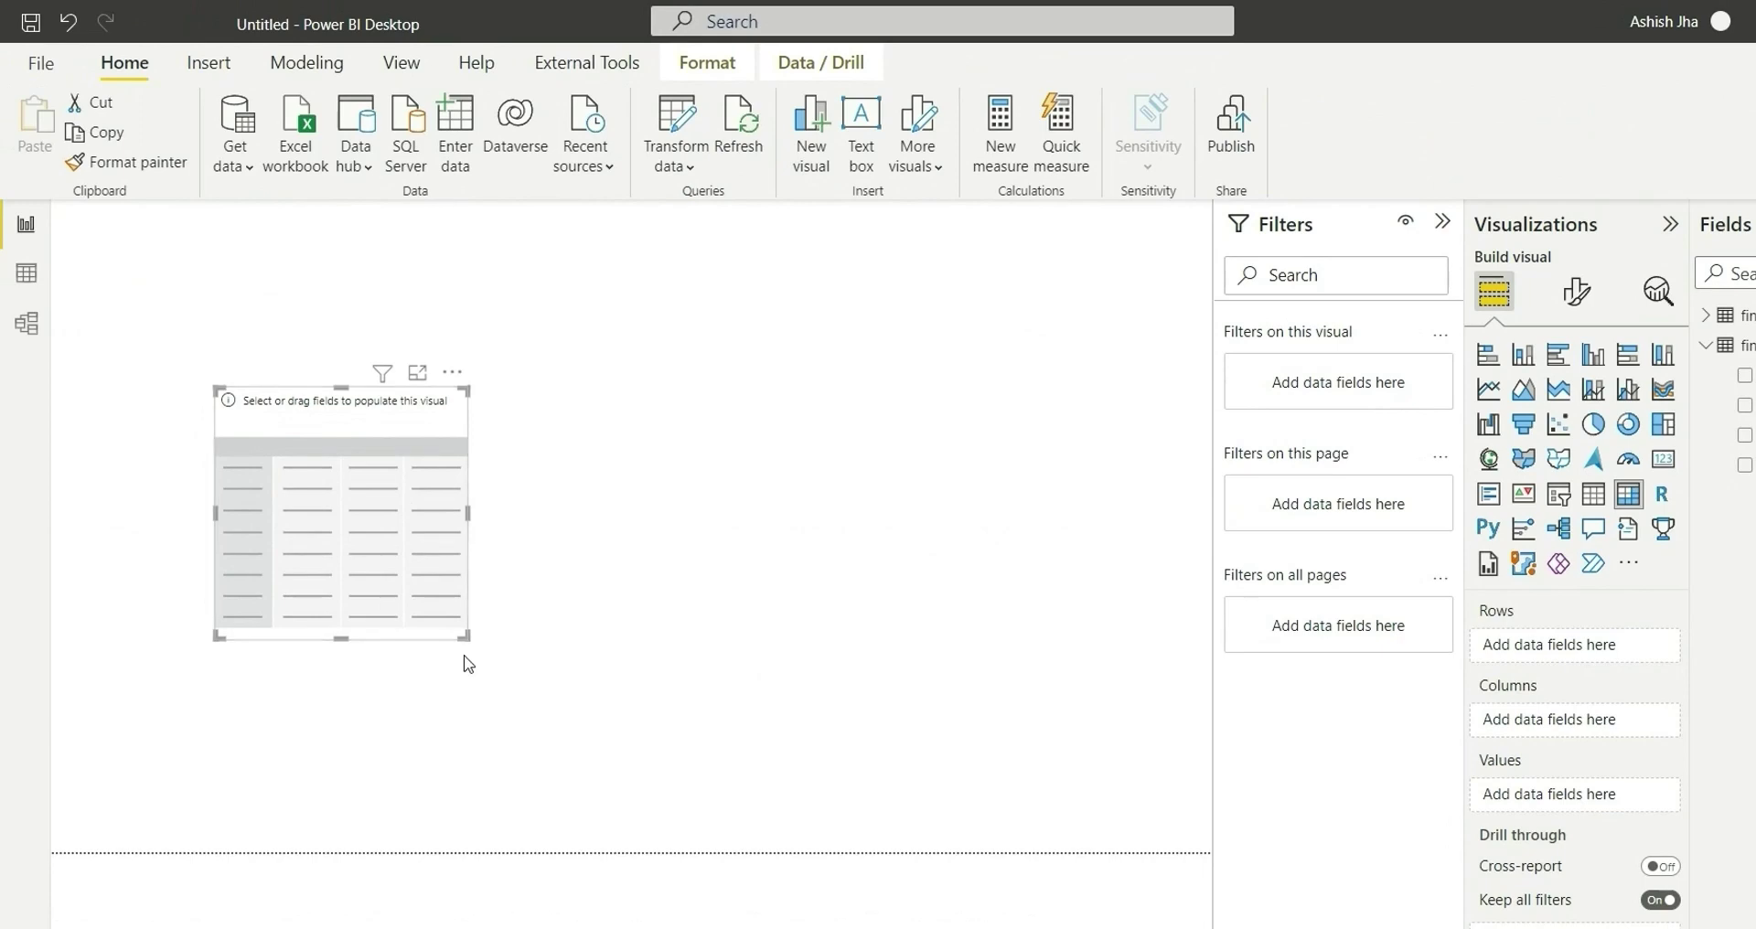
# - Enlarge the empty matrix and populate it with Country and Segment as rows, Field as columns and Value as values
pyautogui.moveTo(462, 633); pyautogui.dragTo(1107, 684)
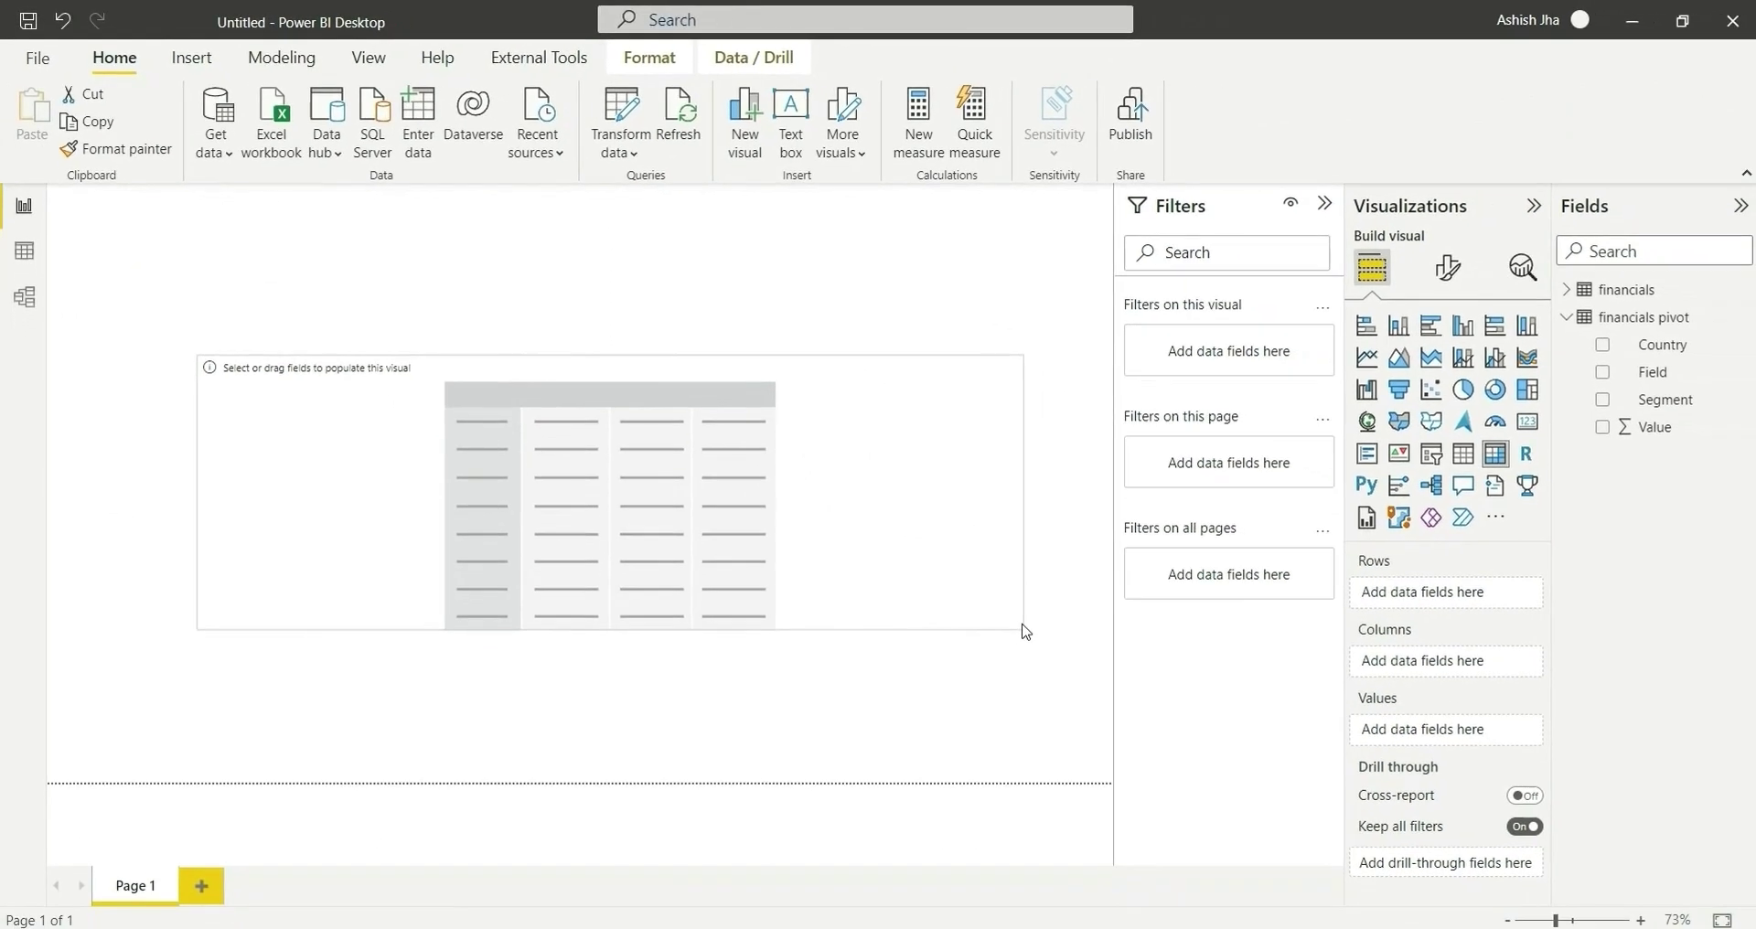
pyautogui.click(1603, 345)
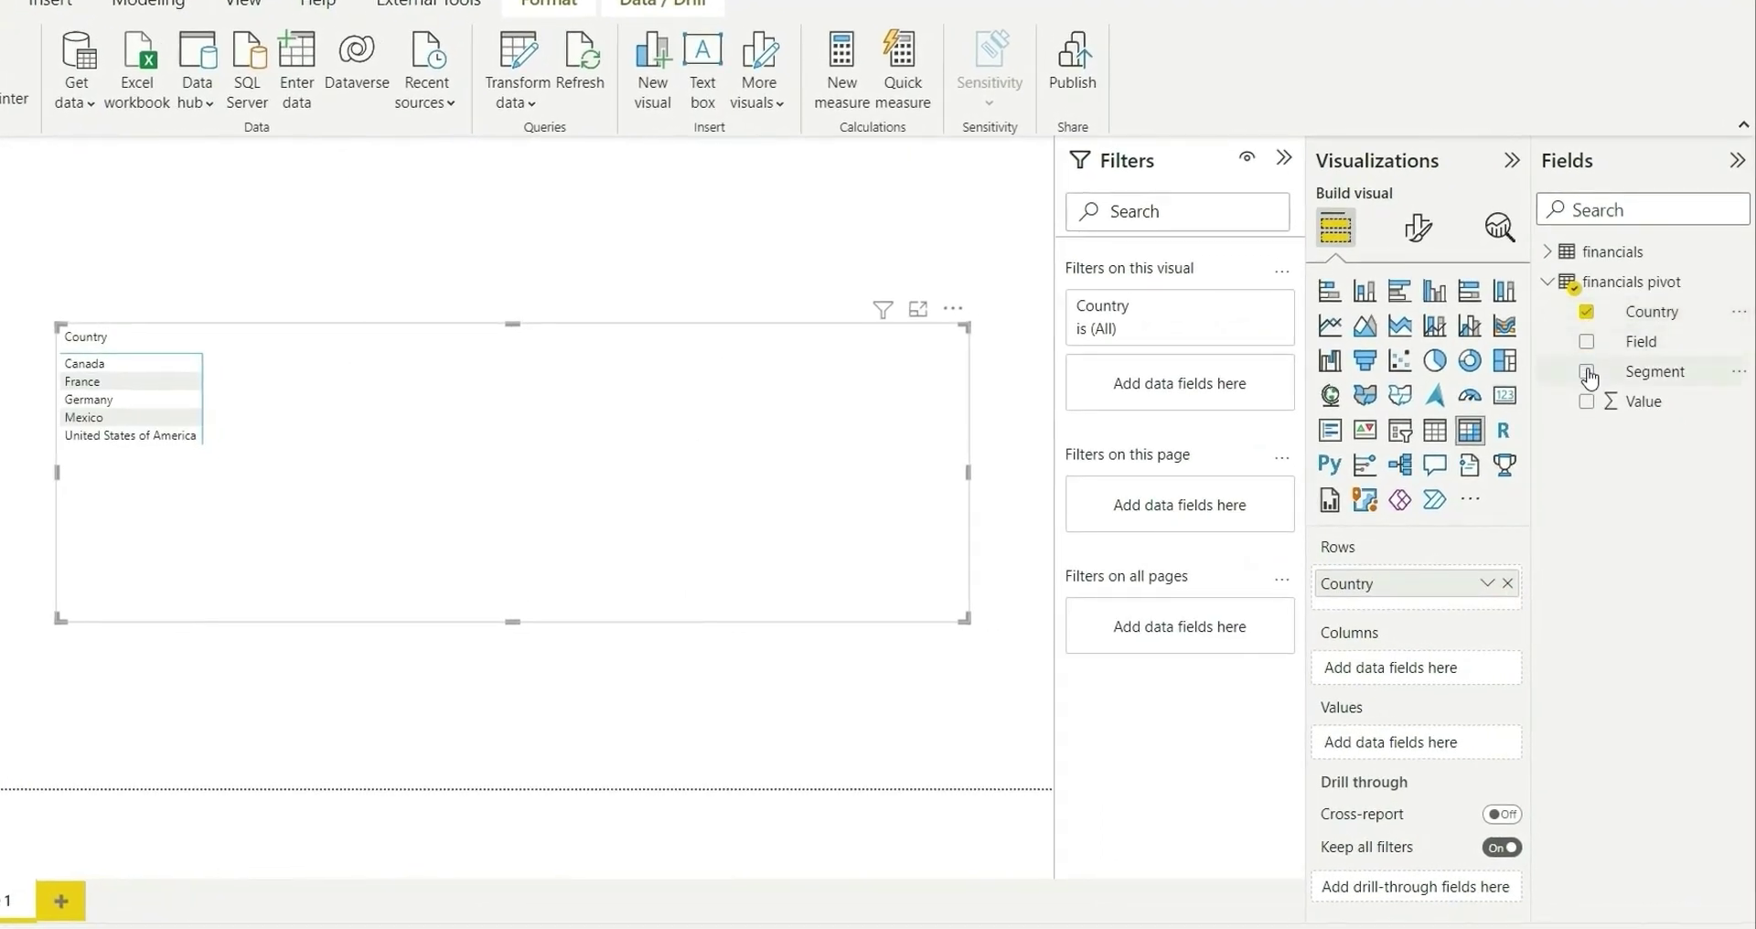
pyautogui.click(1589, 373)
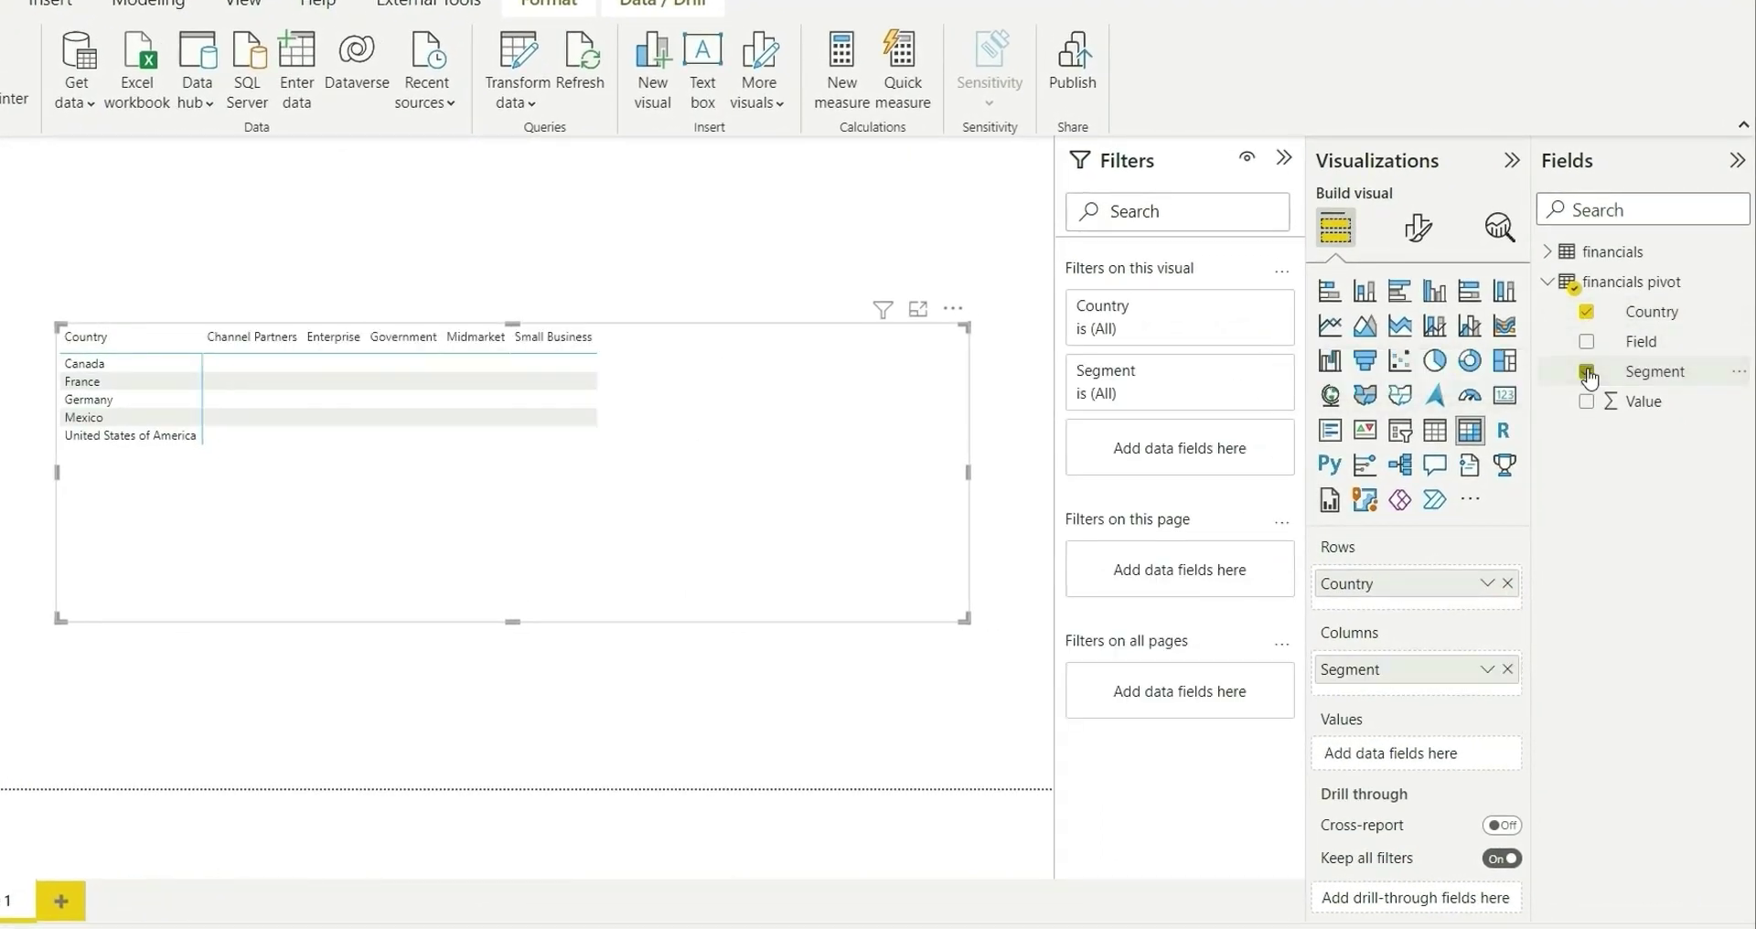
pyautogui.moveTo(1391, 675); pyautogui.dragTo(1400, 604)
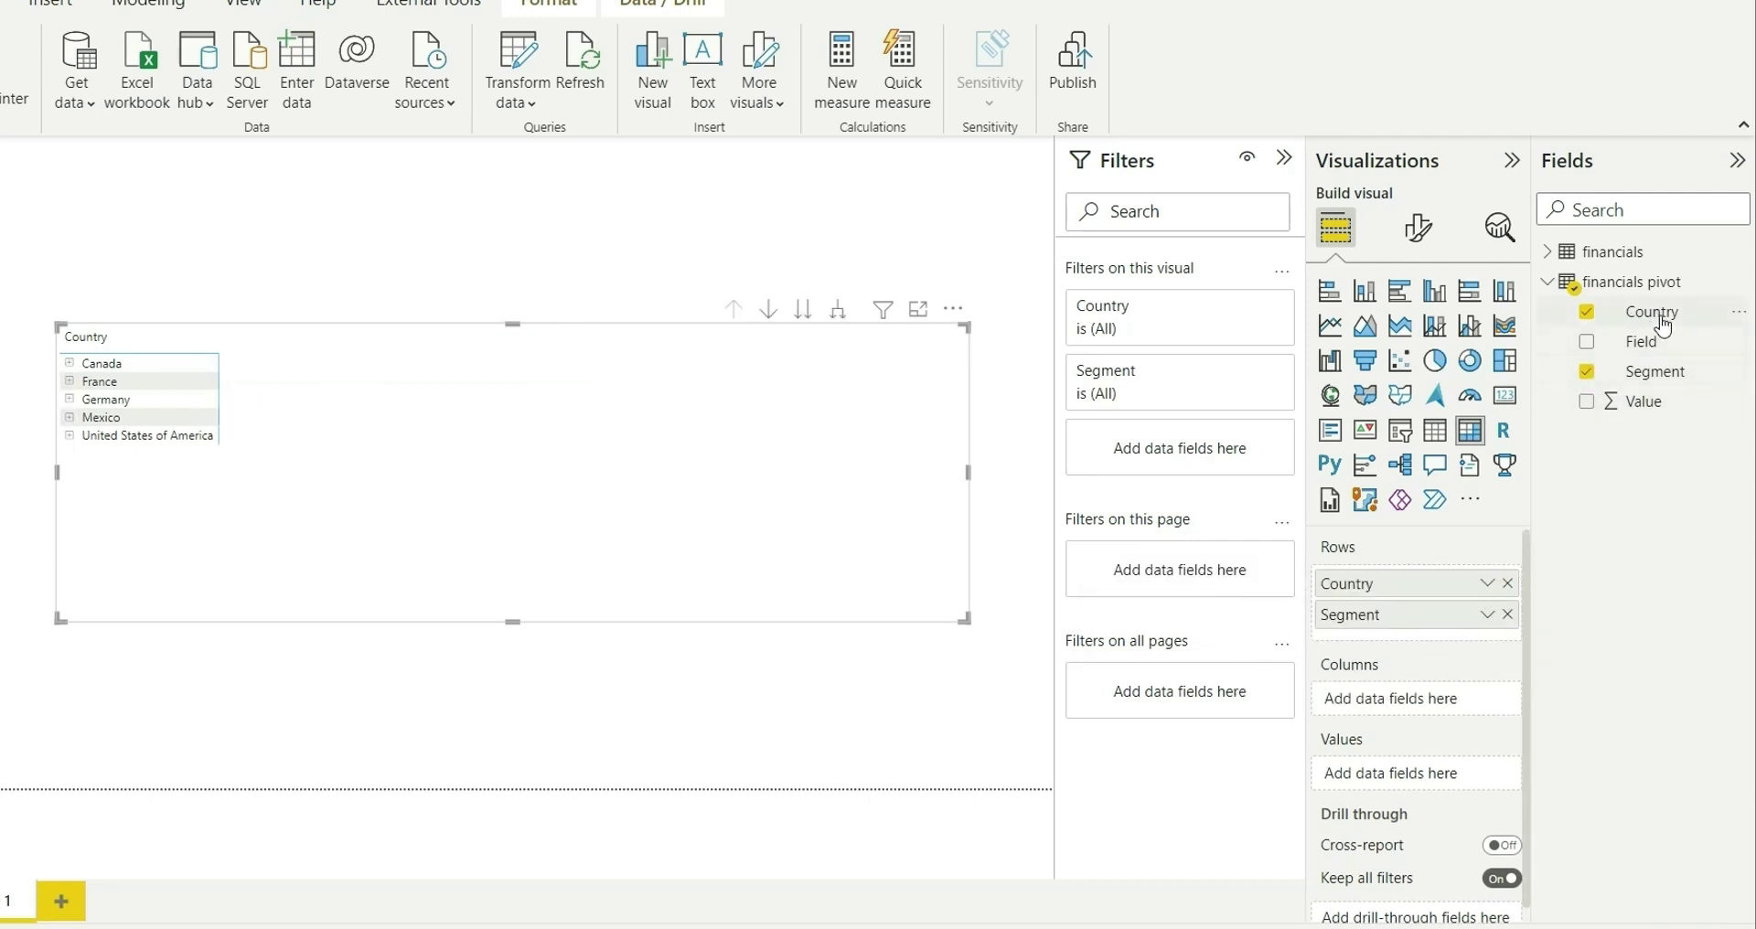
pyautogui.click(1606, 352)
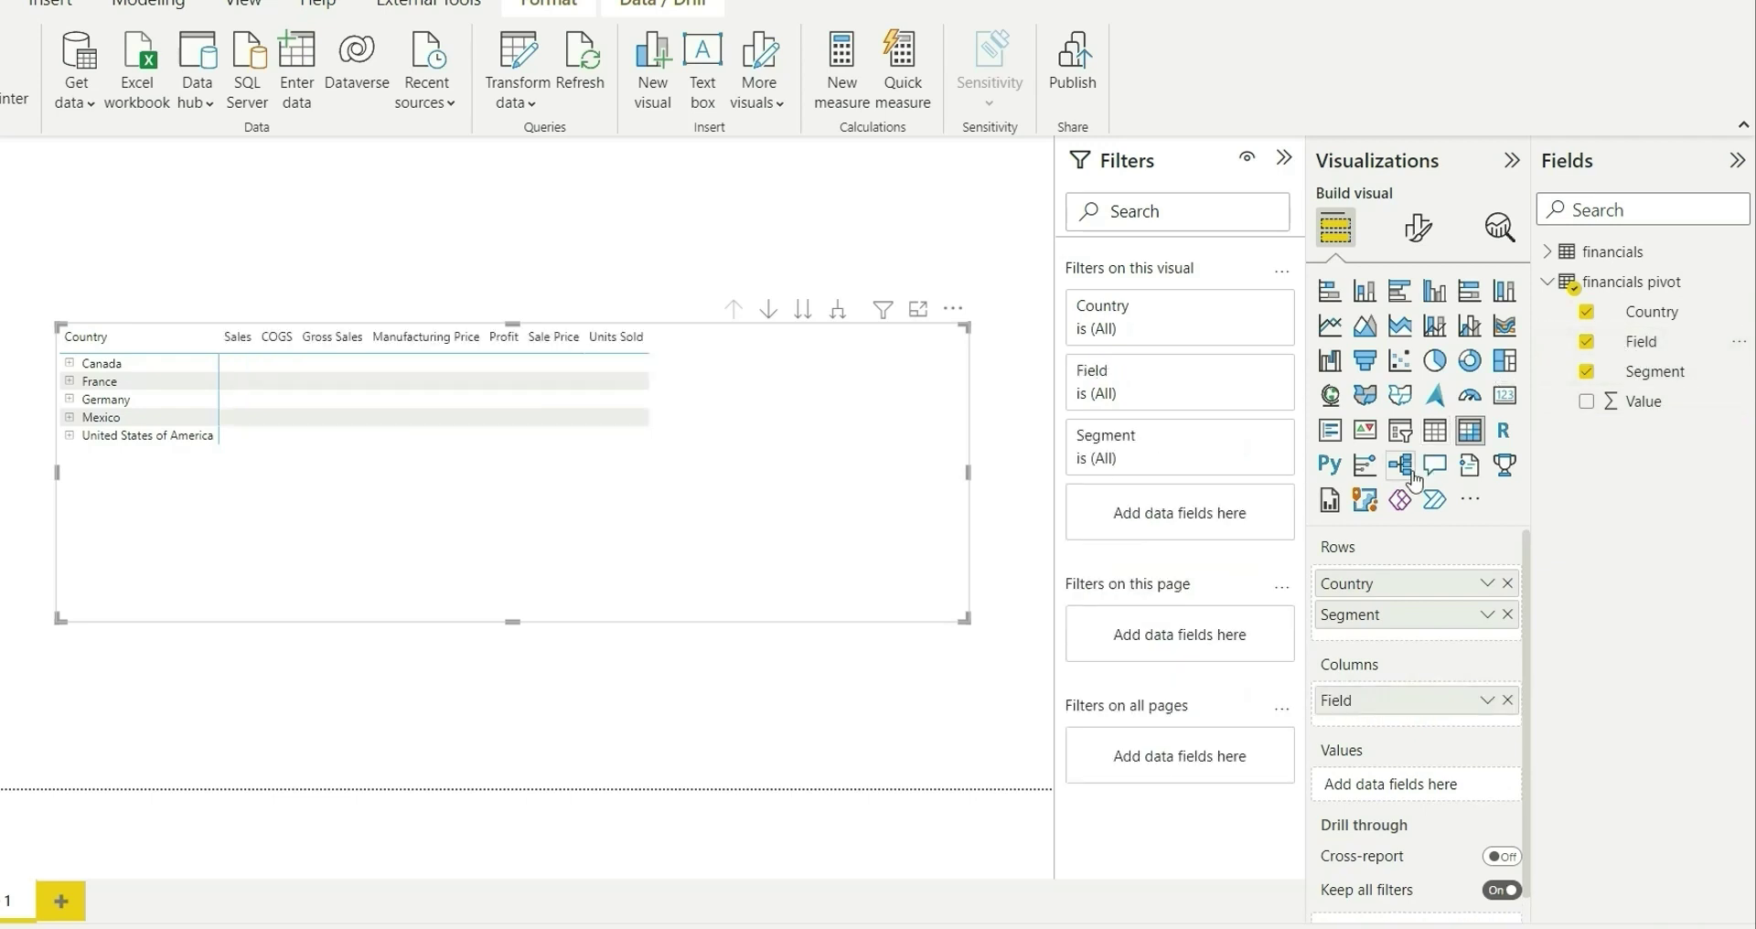
pyautogui.click(1588, 402)
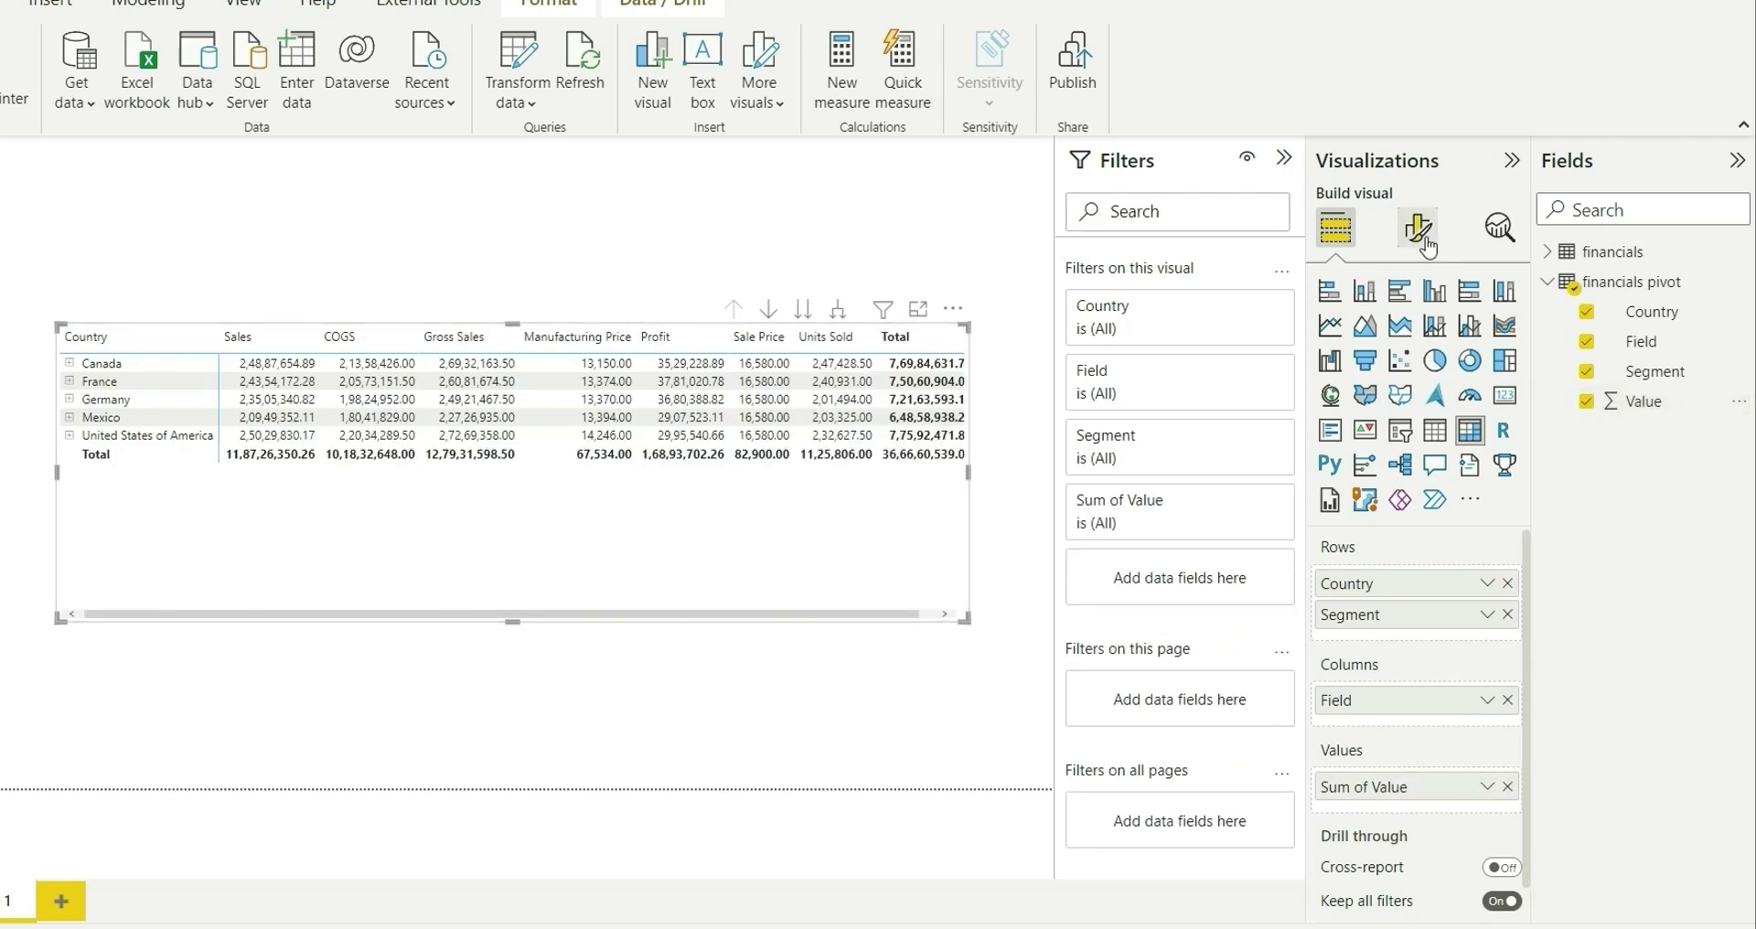
# - Format the matrix with blue column headers and no column subtotals, then shrink its frame to fit the data and shift it right
pyautogui.click(1419, 227)
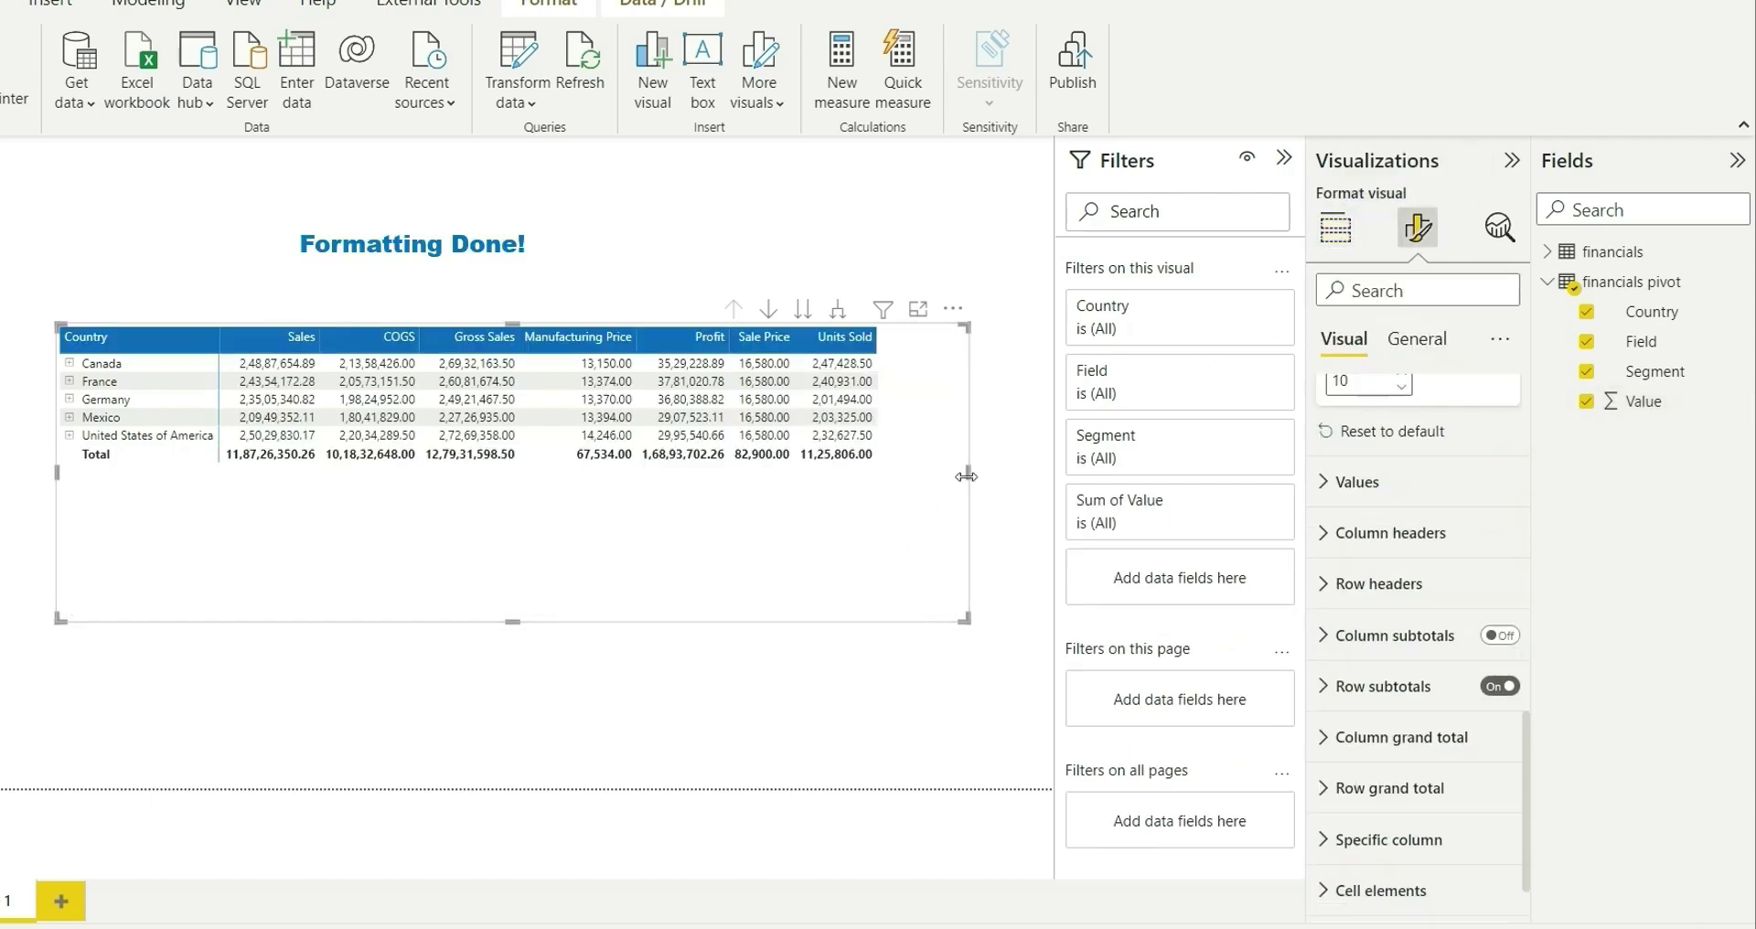
pyautogui.moveTo(967, 476); pyautogui.dragTo(889, 477)
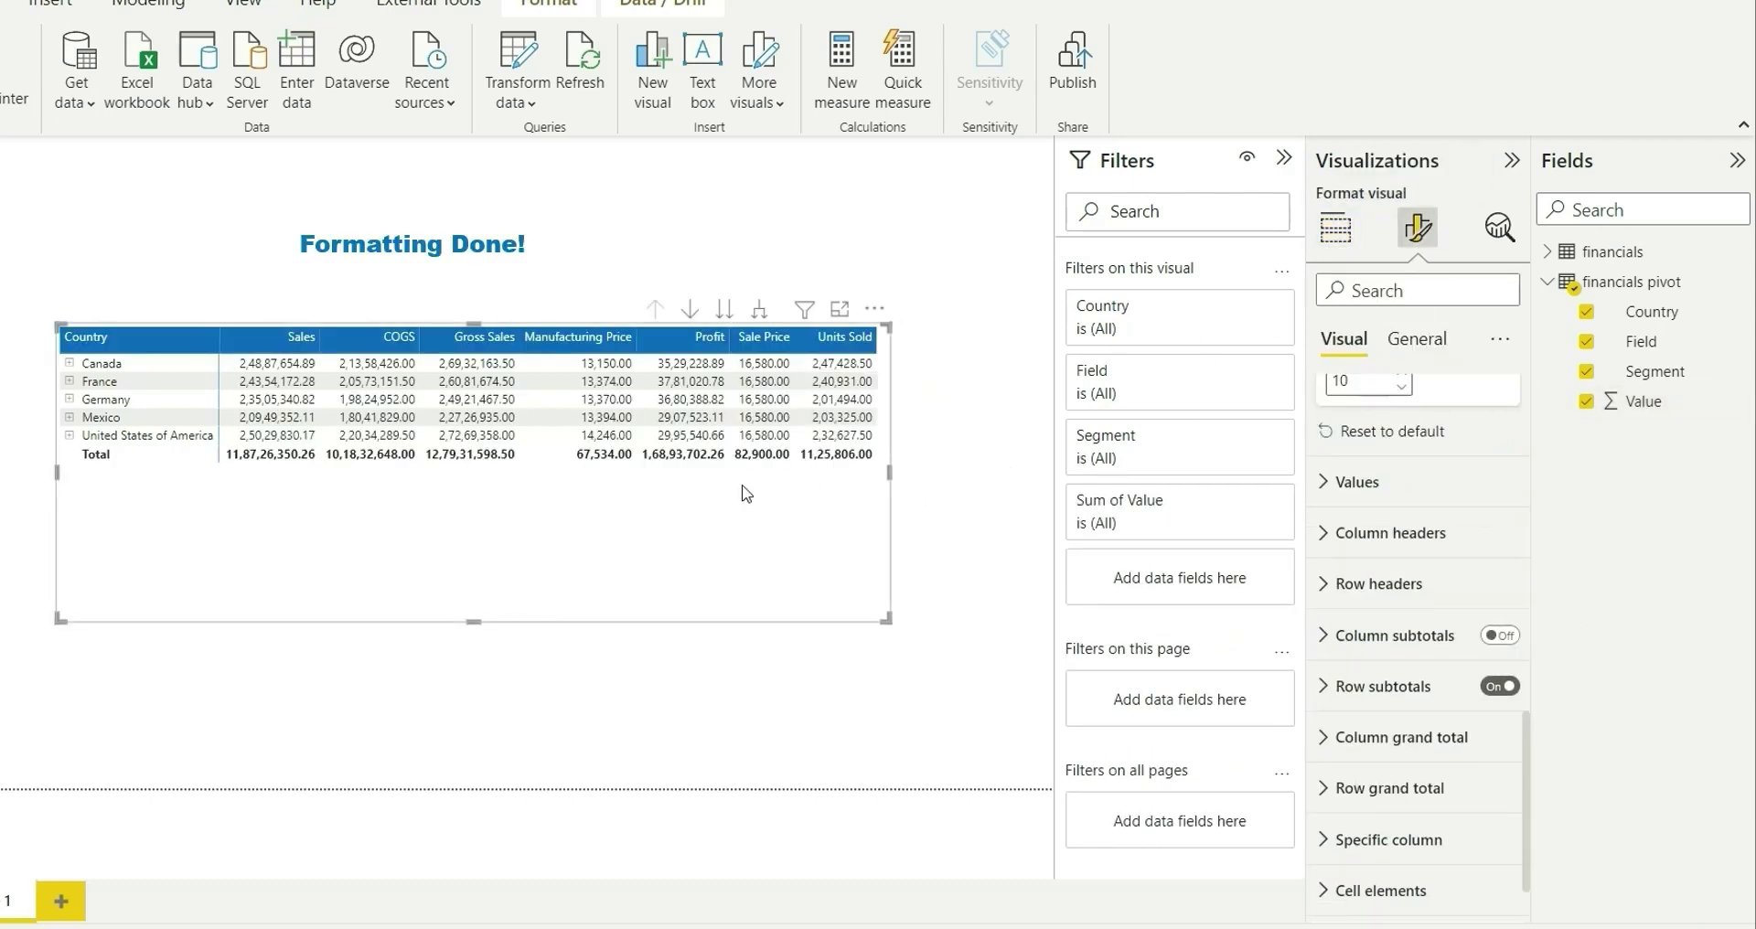
pyautogui.moveTo(474, 585); pyautogui.dragTo(475, 488)
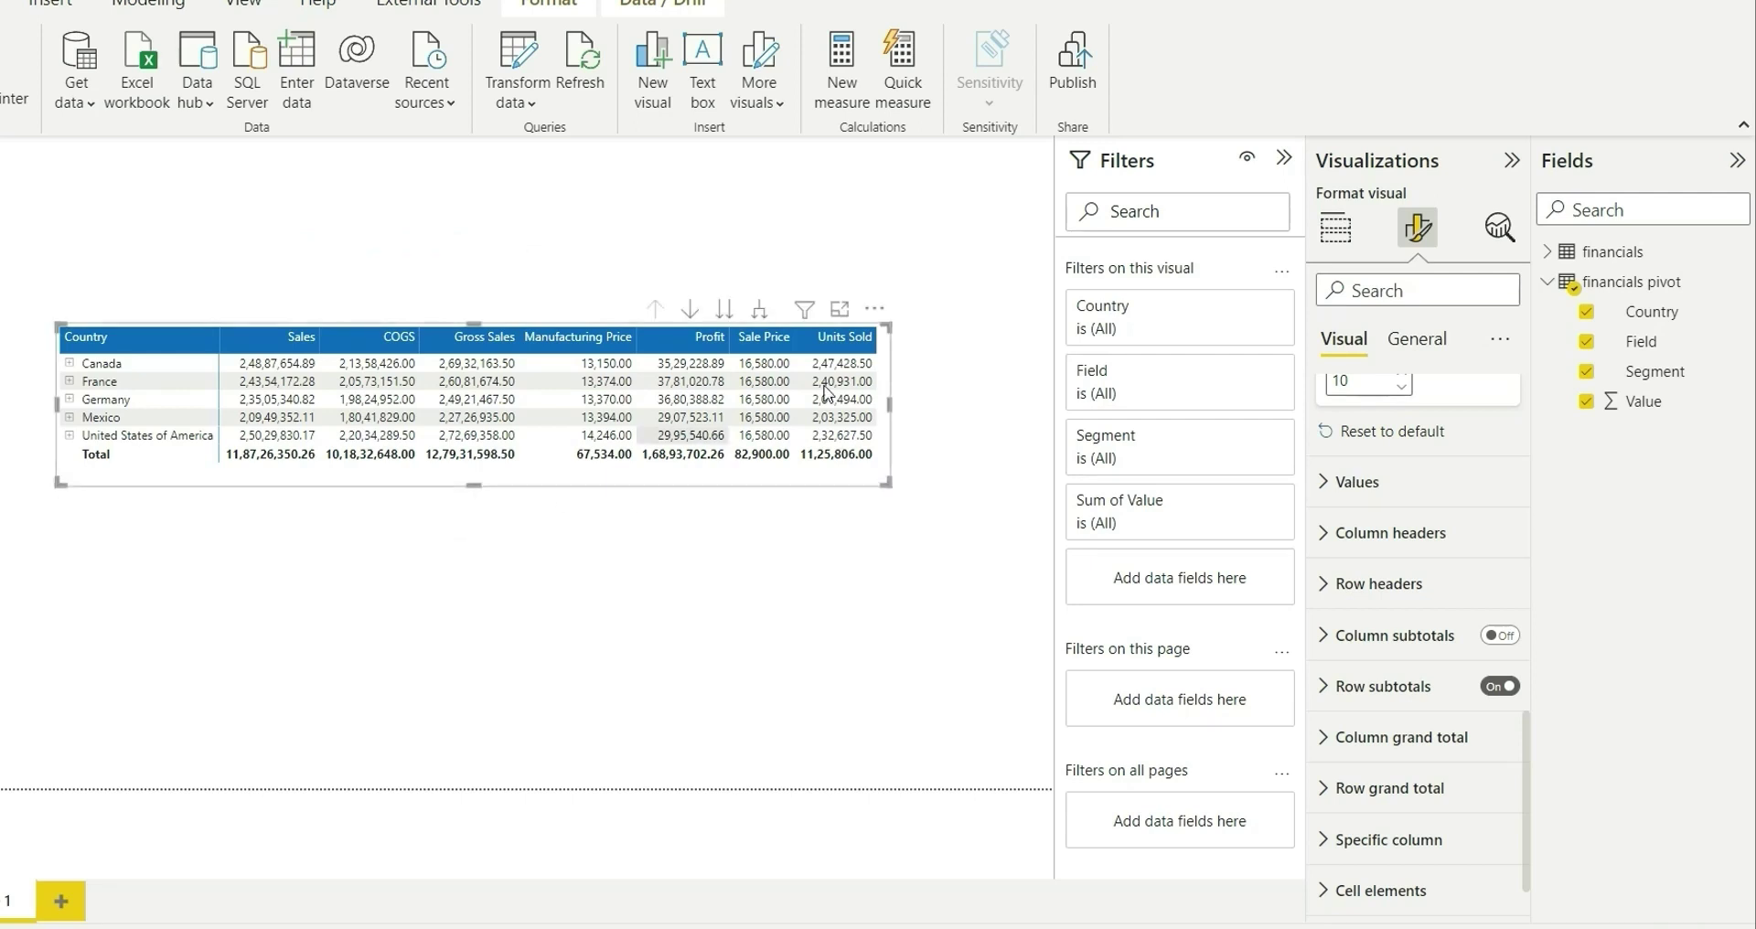
pyautogui.moveTo(879, 314); pyautogui.dragTo(994, 327)
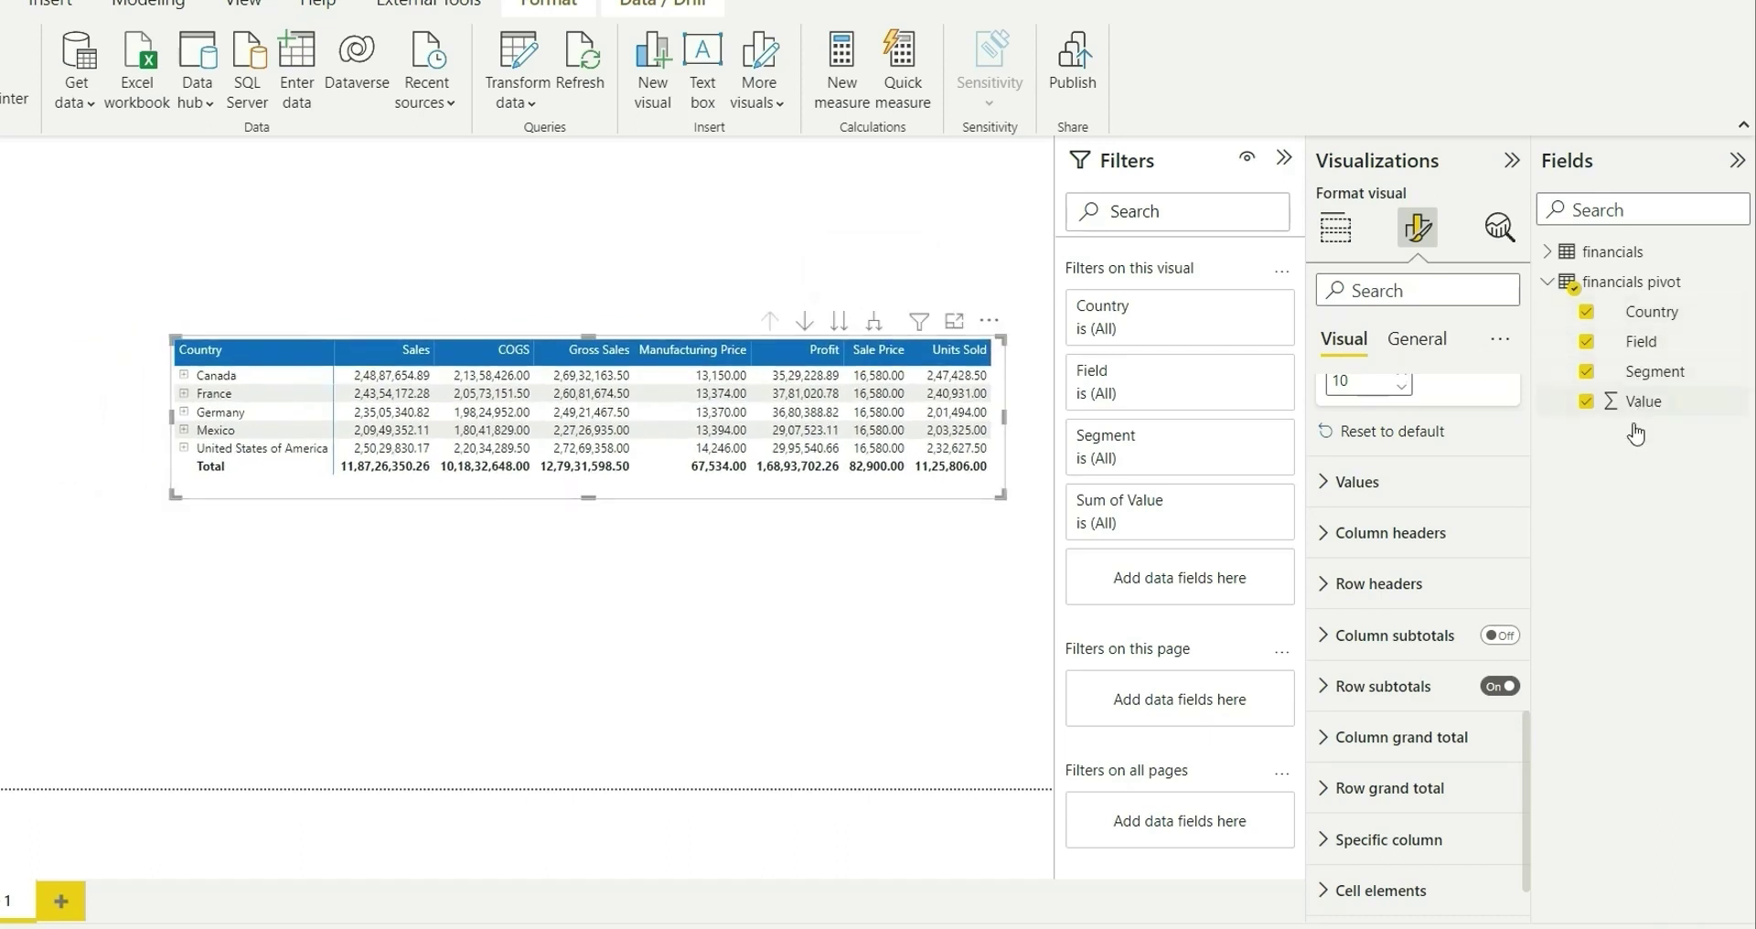
# - Add a slicer to the left of the matrix and populate it with Field from the financials pivot table
pyautogui.click(920, 620)
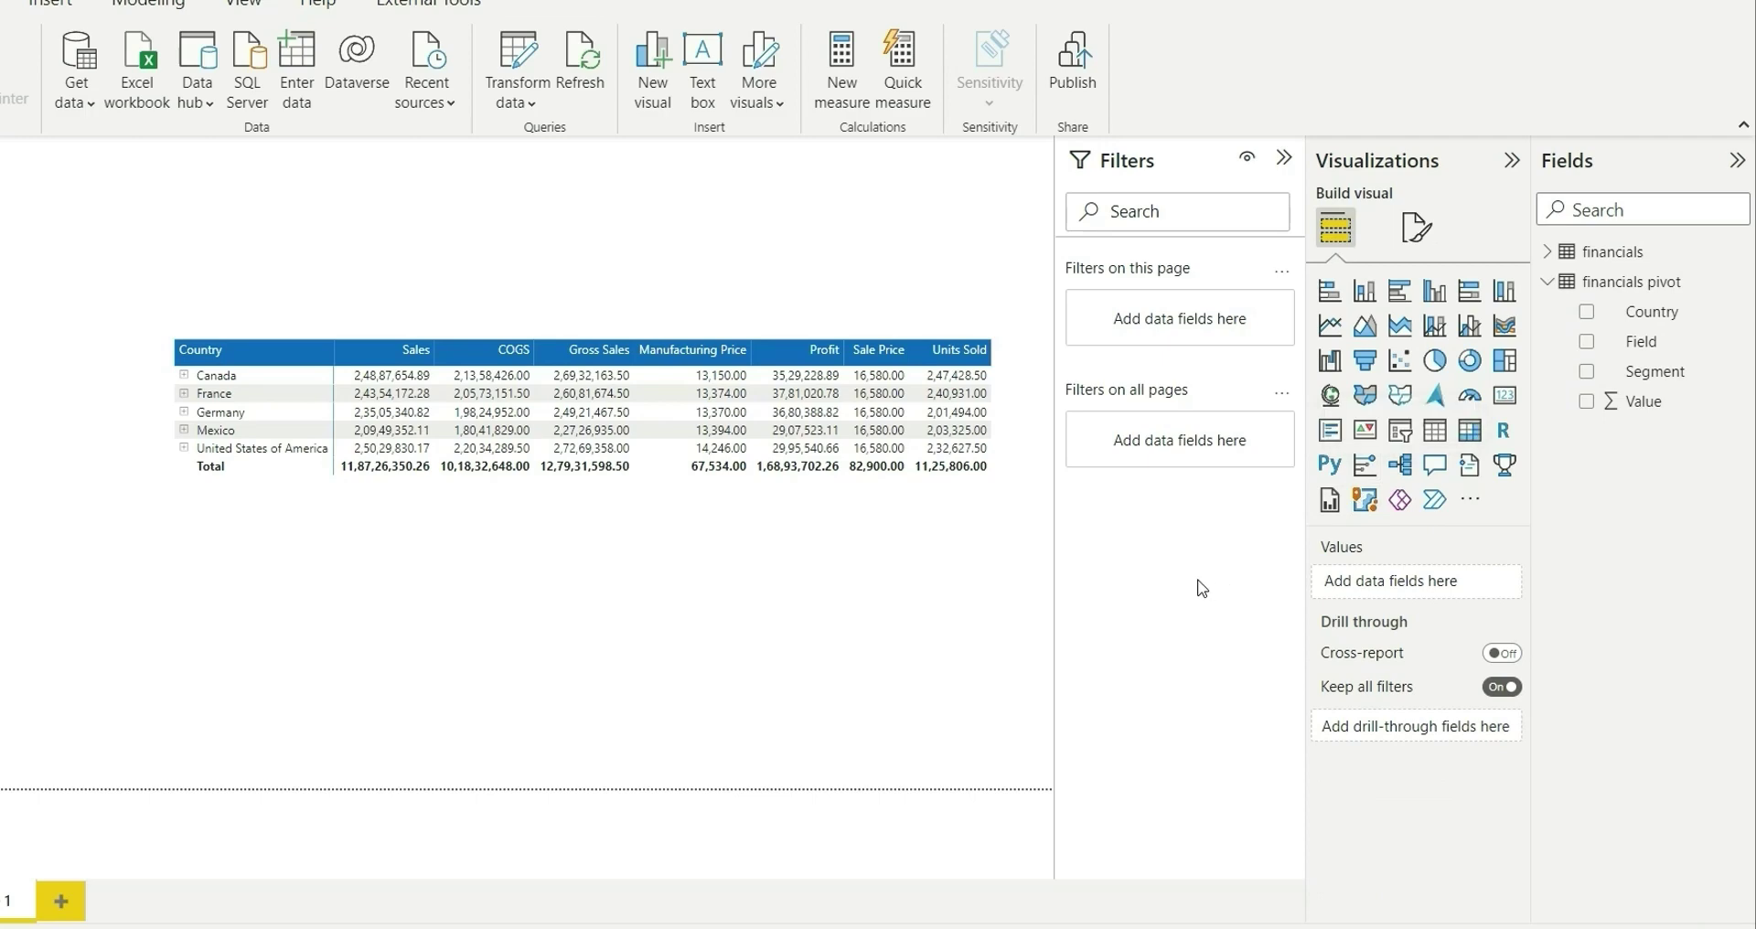
pyautogui.click(1399, 430)
pyautogui.moveTo(150, 299); pyautogui.dragTo(44, 431)
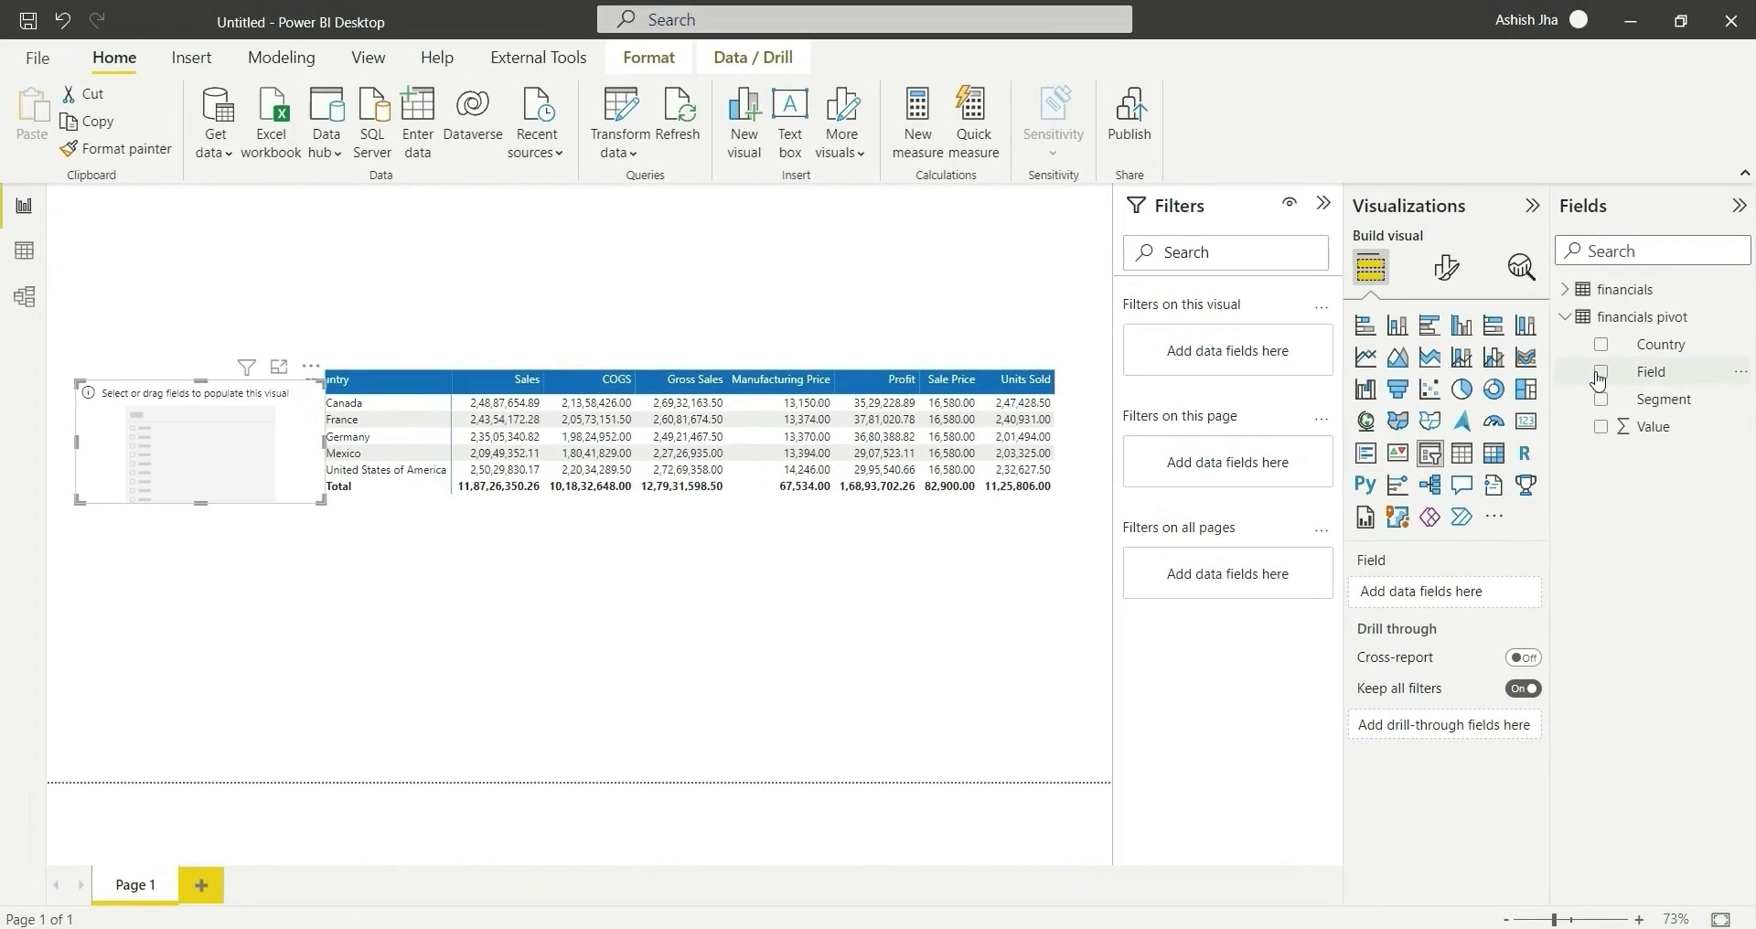
pyautogui.click(1601, 373)
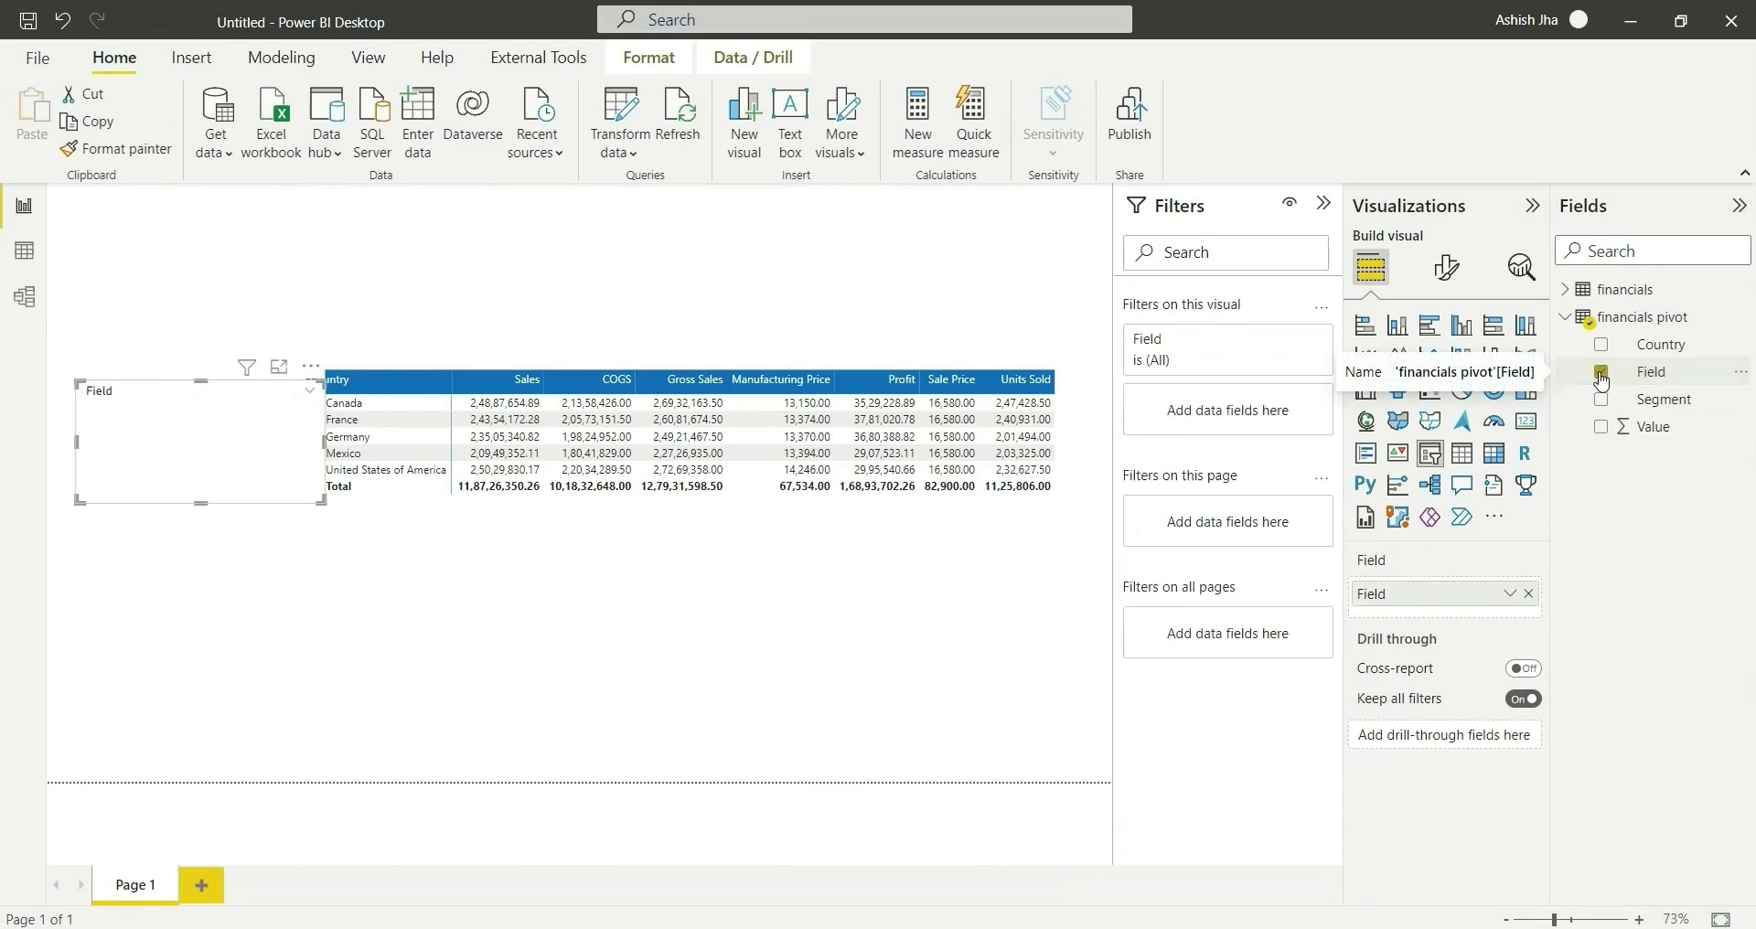
# - Turn off multi-select with Ctrl for the Field slicer, set its values font size to 10, and make the slicer taller
pyautogui.click(1446, 267)
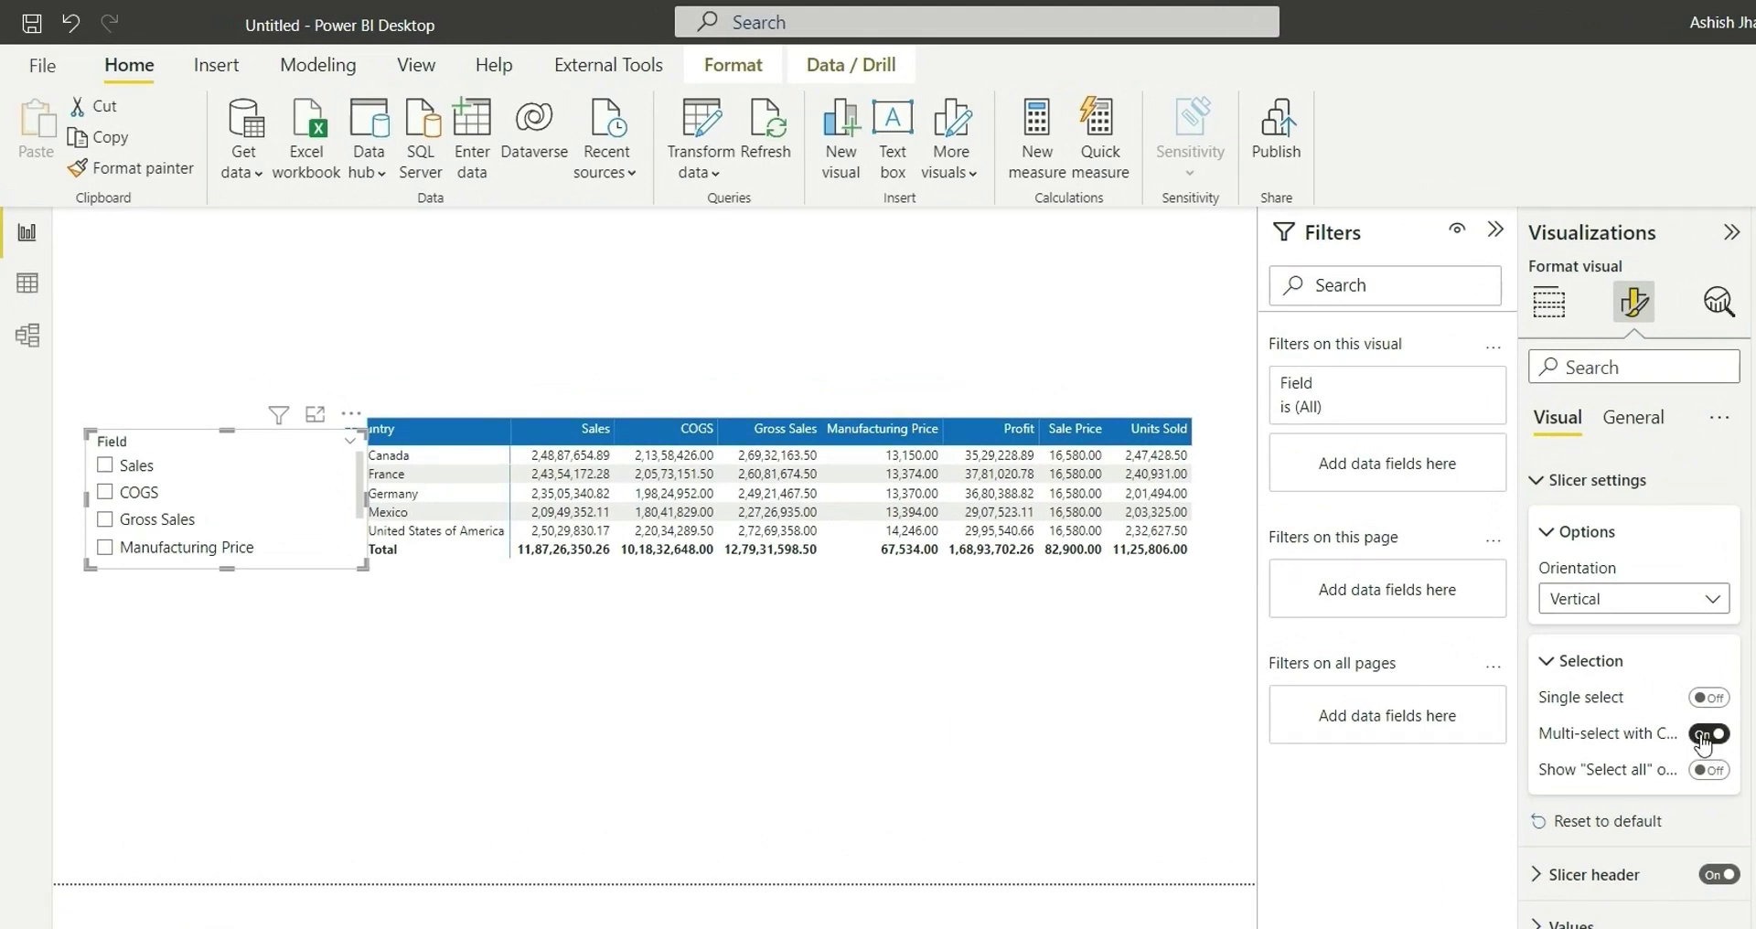
pyautogui.click(1704, 737)
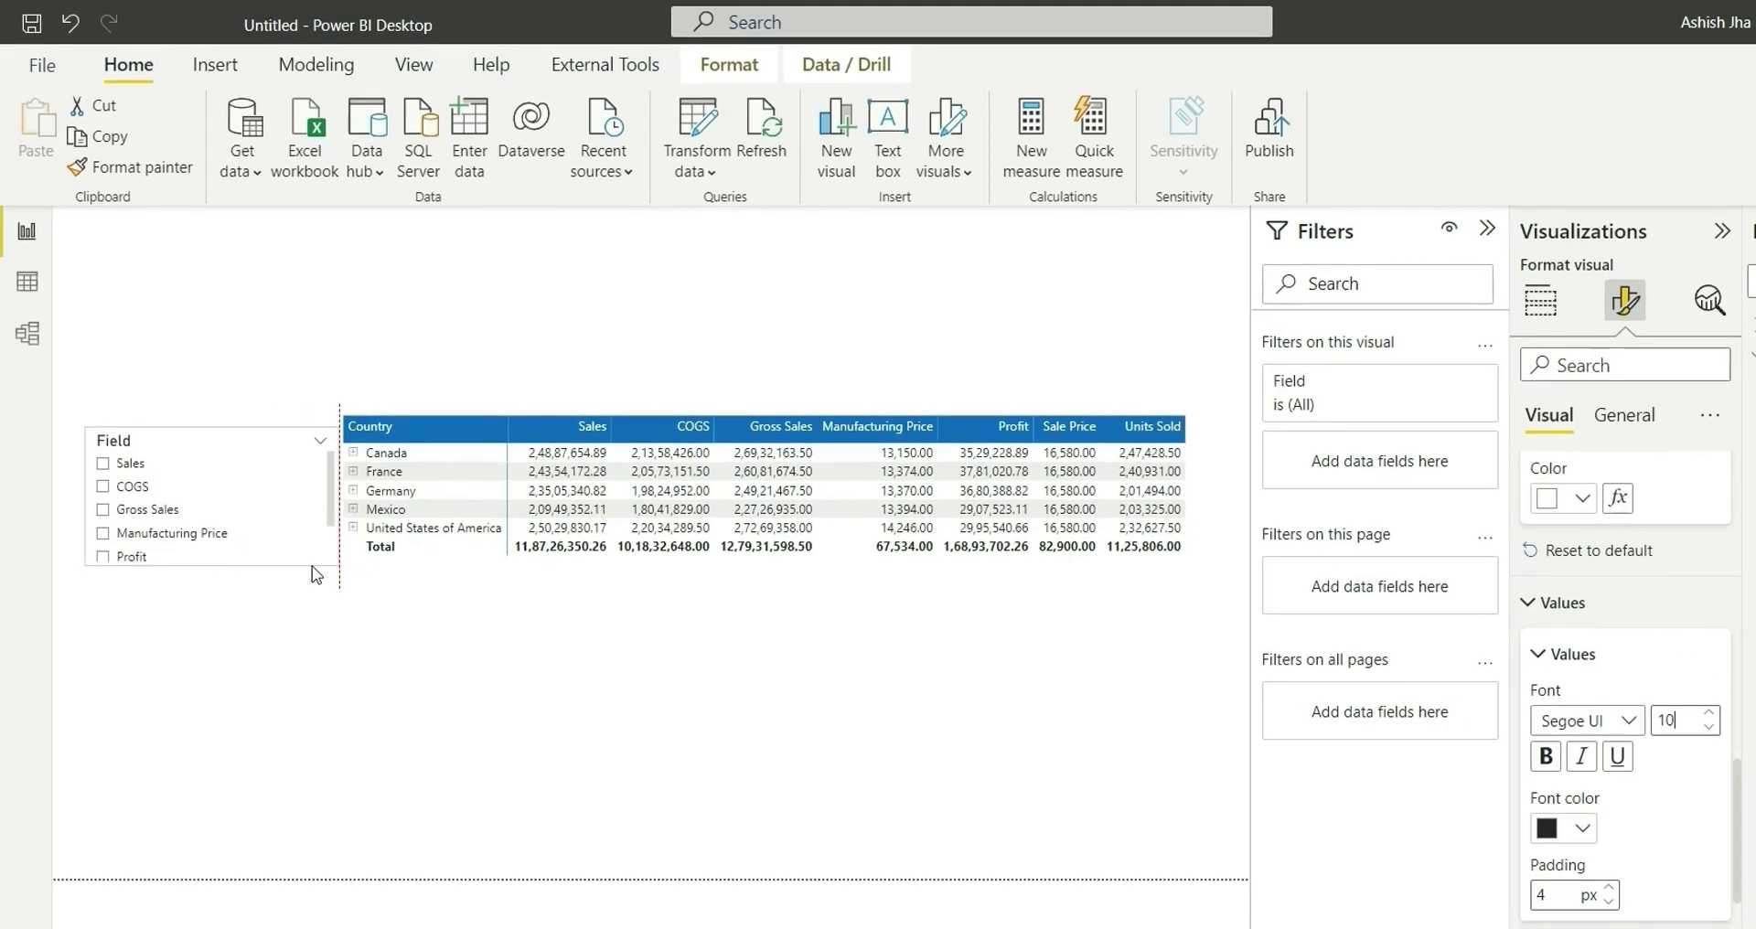
pyautogui.moveTo(315, 574); pyautogui.dragTo(276, 638)
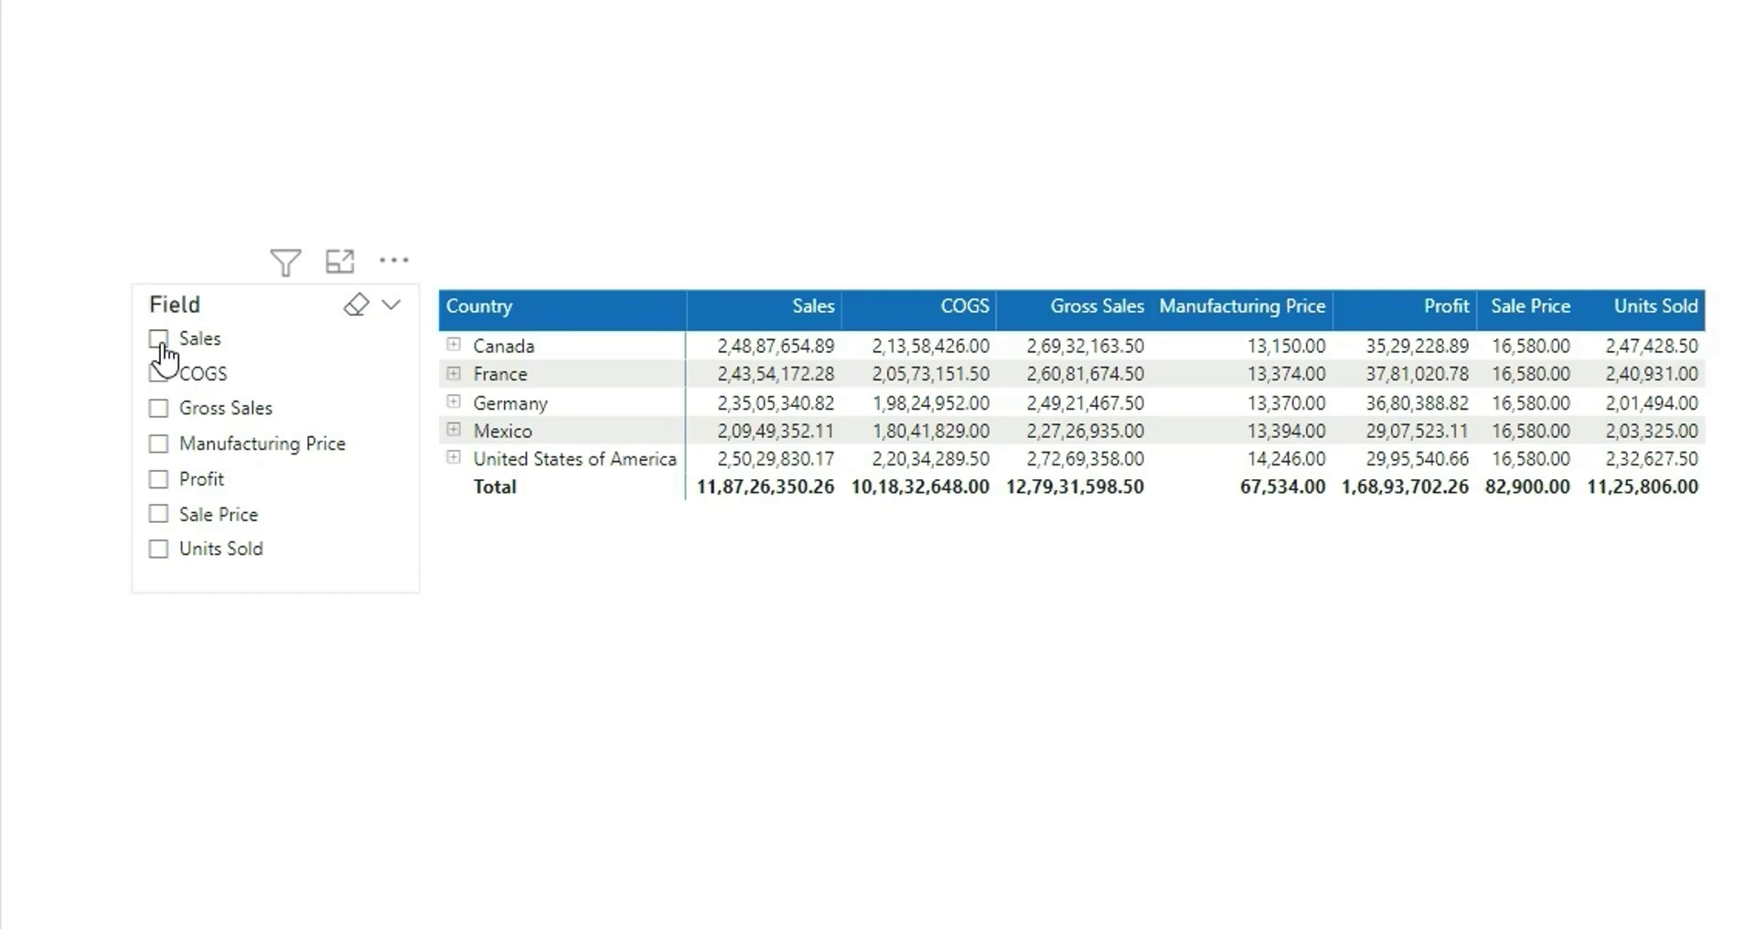
# - Select Sales, COGS, Gross Sales, Manufacturing Price and Profit in the Field slicer to control the matrix columns
pyautogui.click(160, 339)
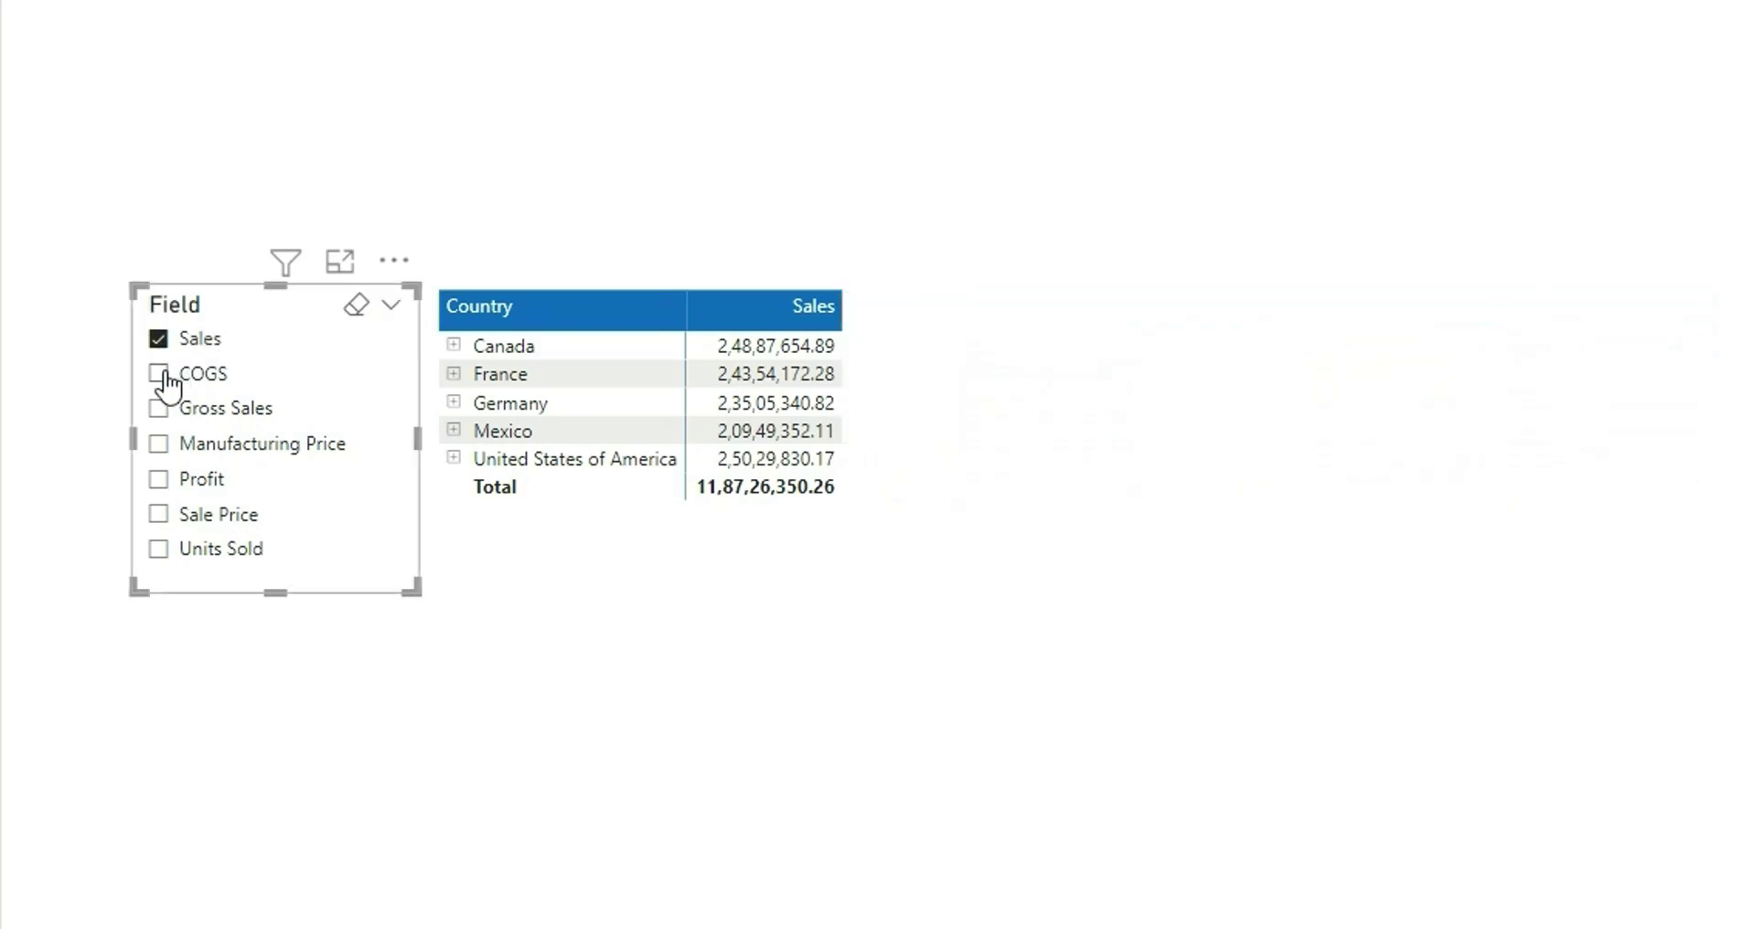
pyautogui.click(161, 375)
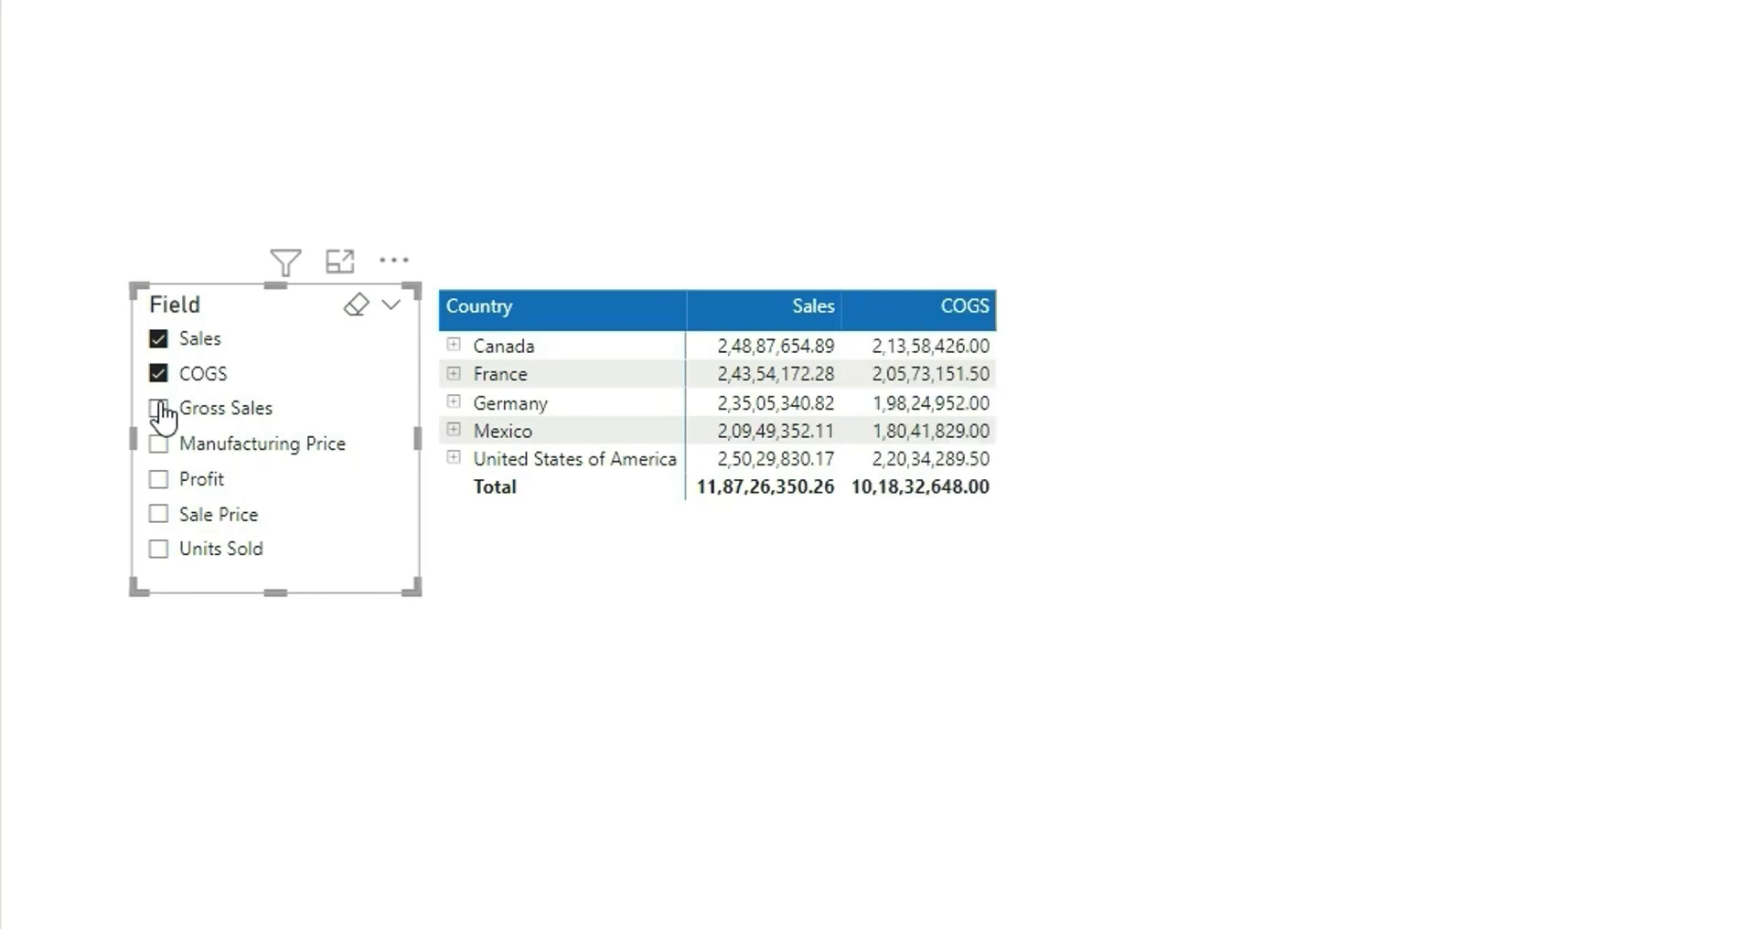
pyautogui.click(161, 409)
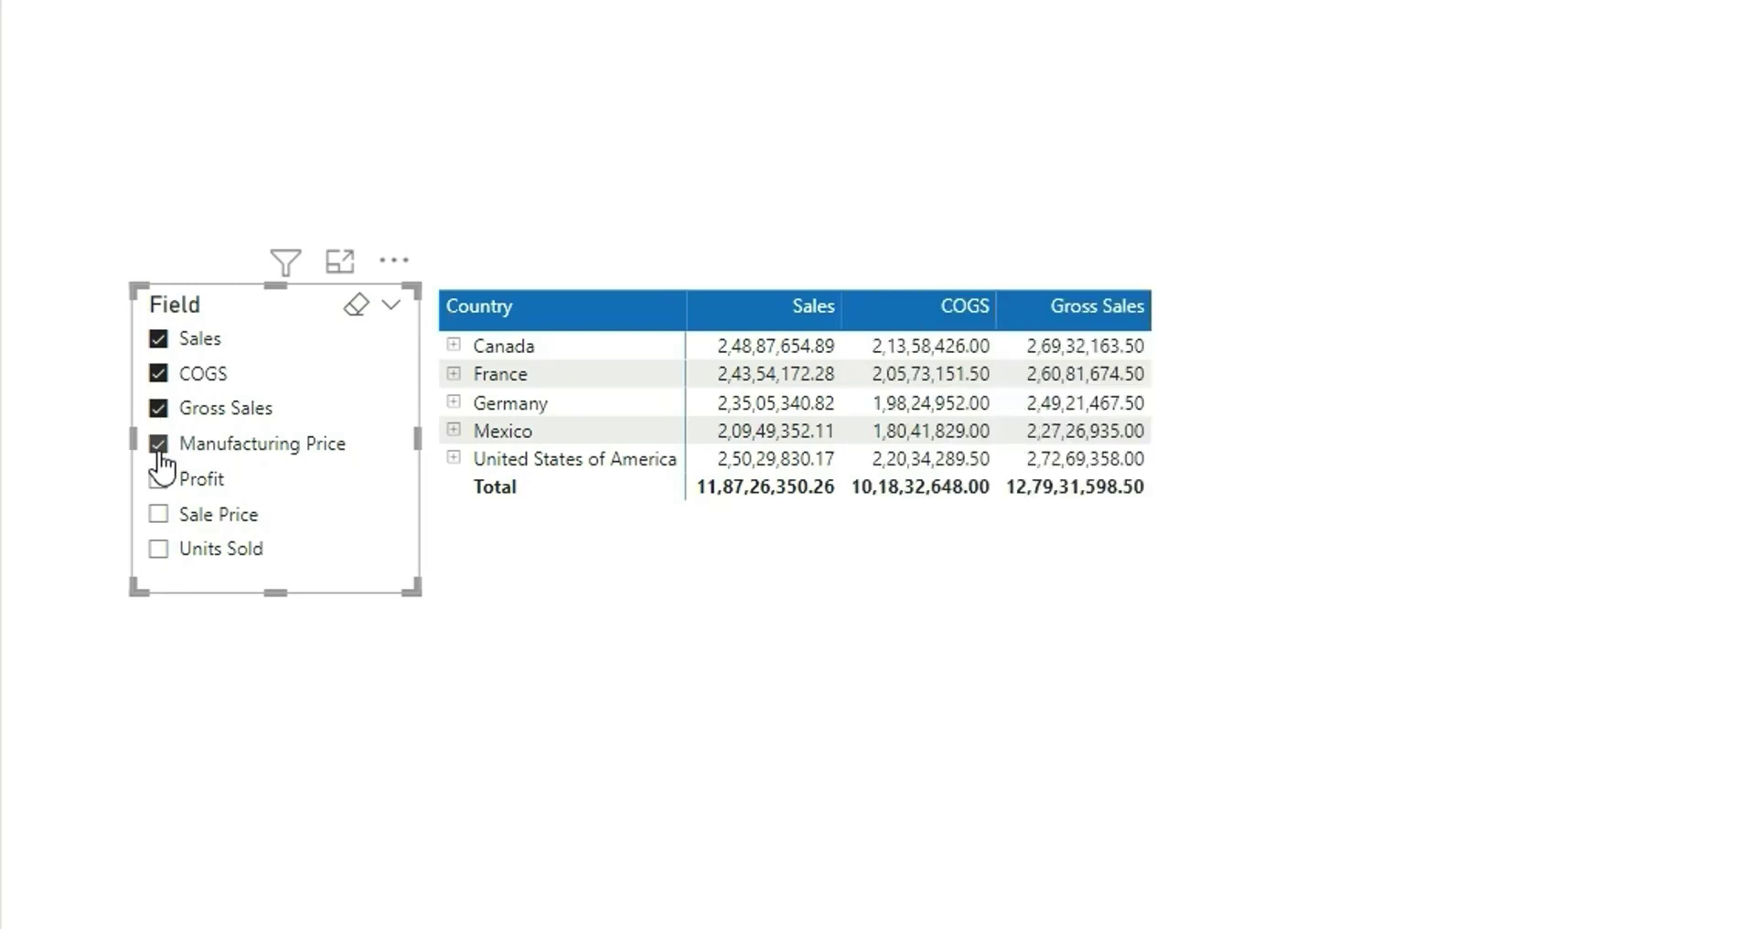
pyautogui.click(159, 480)
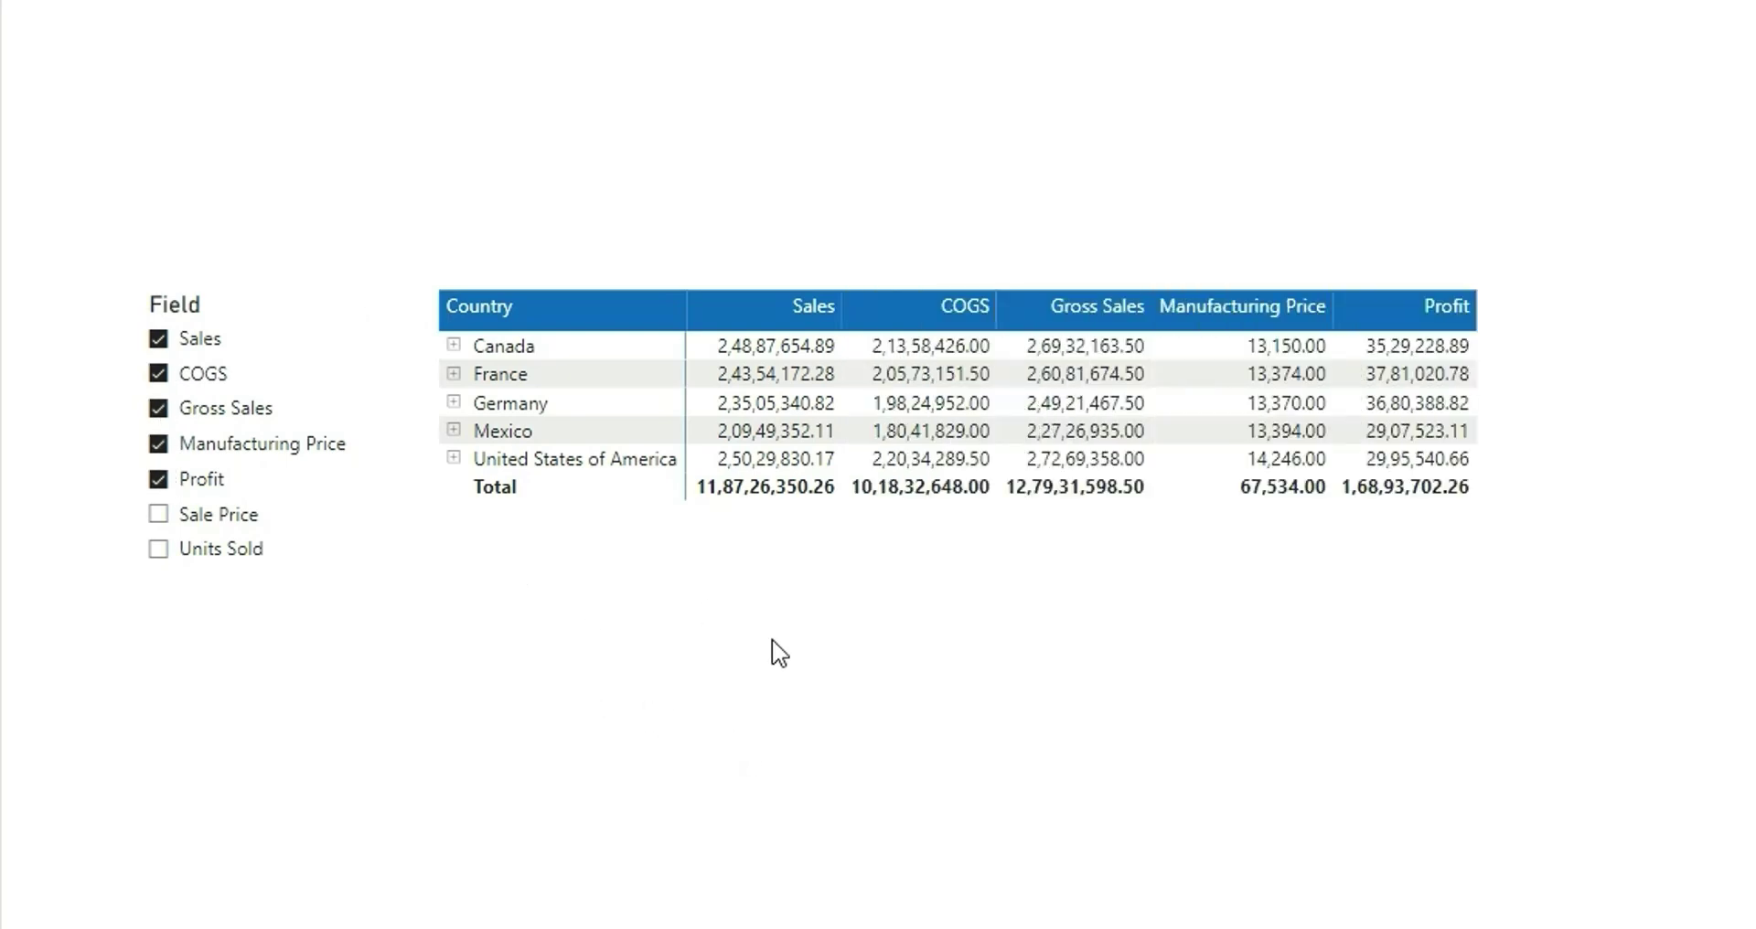